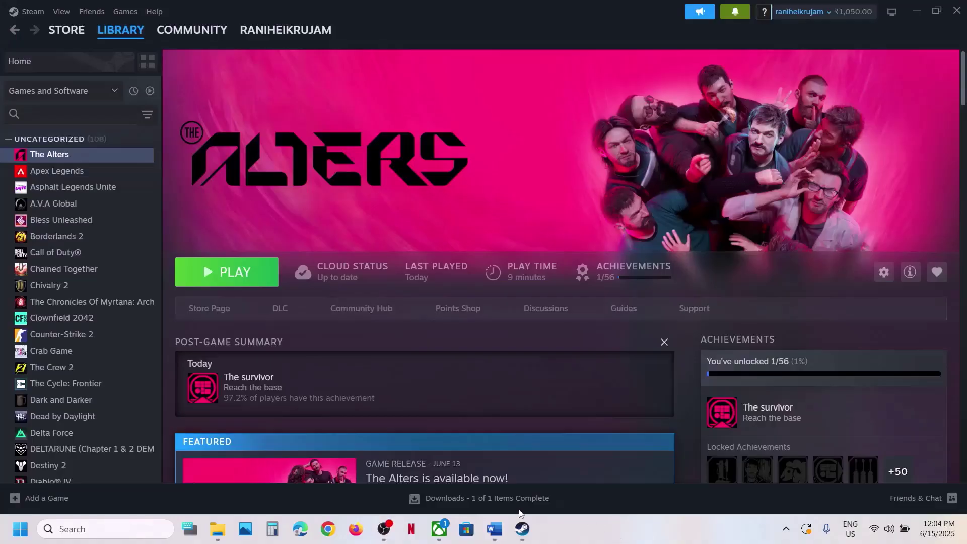
{"action": "left_click", "coordinate": [439, 529]}
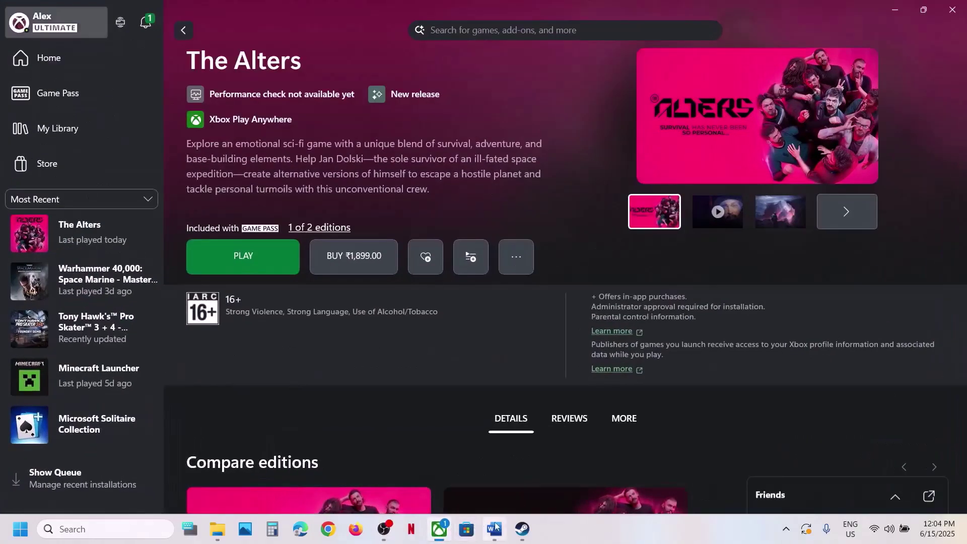
{"action": "left_click", "coordinate": [523, 532]}
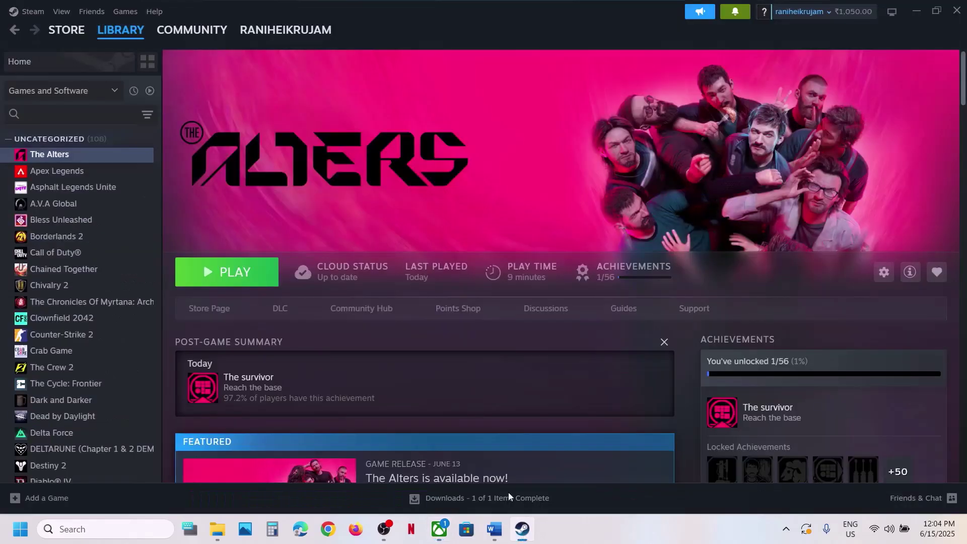
{"action": "left_click", "coordinate": [31, 11]}
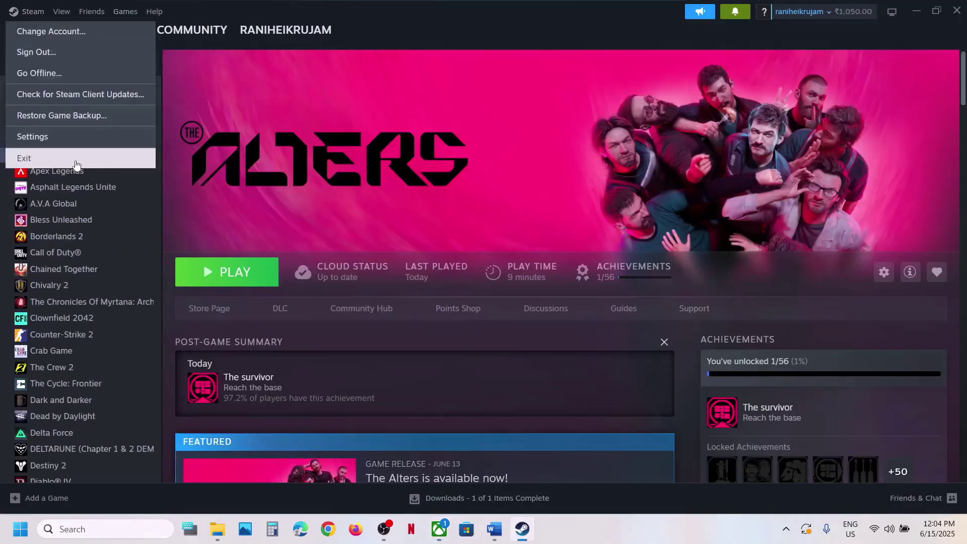
{"action": "left_click", "coordinate": [405, 151]}
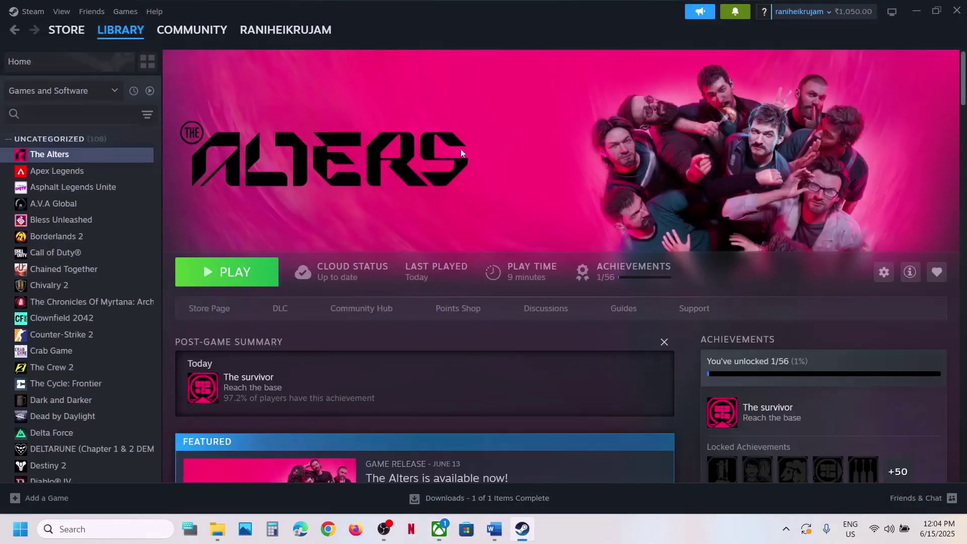
{"action": "left_click", "coordinate": [20, 529]}
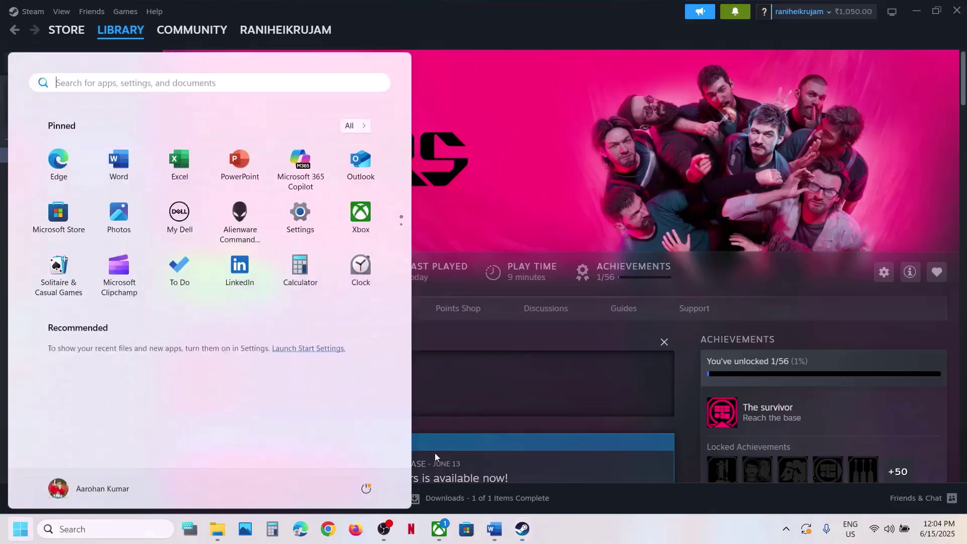
{"action": "left_click", "coordinate": [367, 488]}
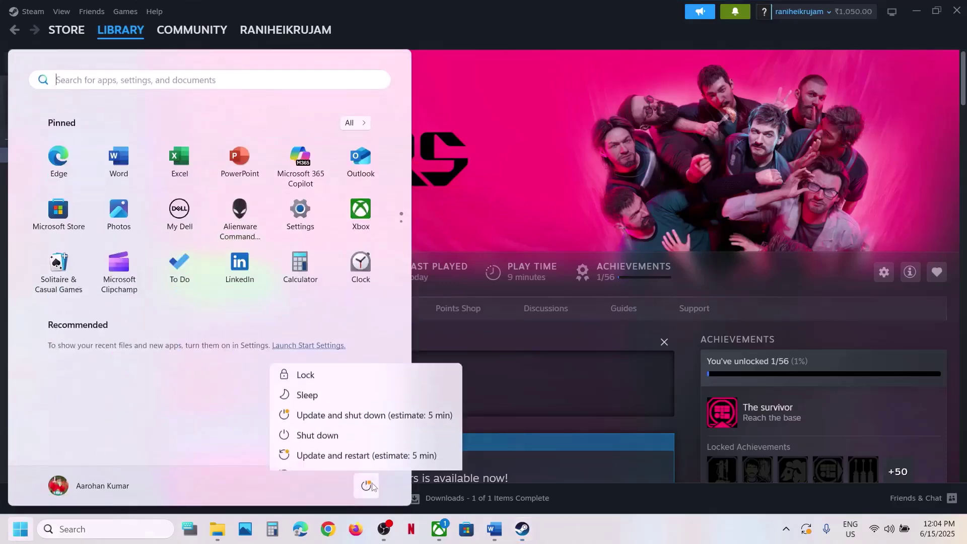
{"action": "key", "text": "Escape"}
{"action": "left_click", "coordinate": [623, 204]}
Switch to the Word notes and read Step 2 about renaming or deleting the sl.pcl.dll file.
{"action": "left_click", "coordinate": [494, 529]}
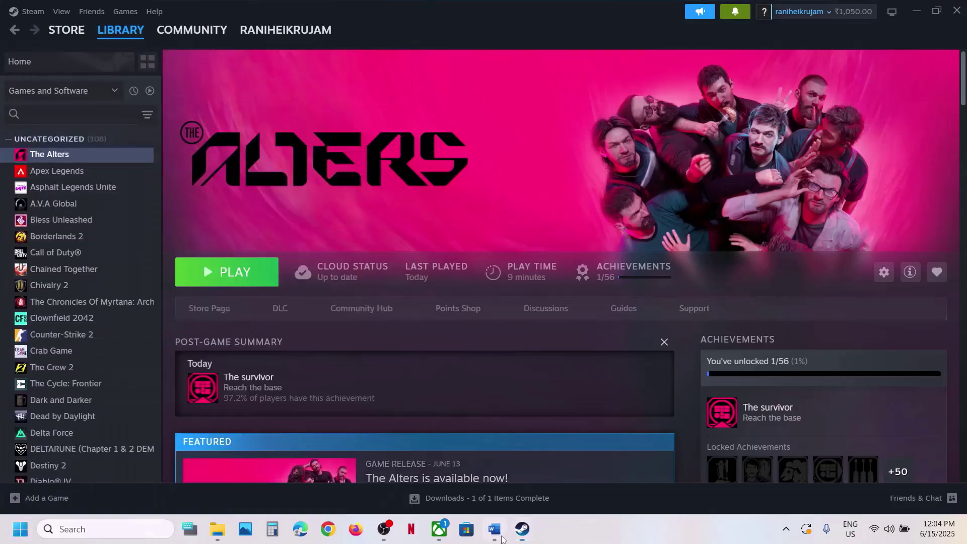
{"action": "scroll", "coordinate": [366, 288], "scroll_direction": "down", "scroll_amount": 3}
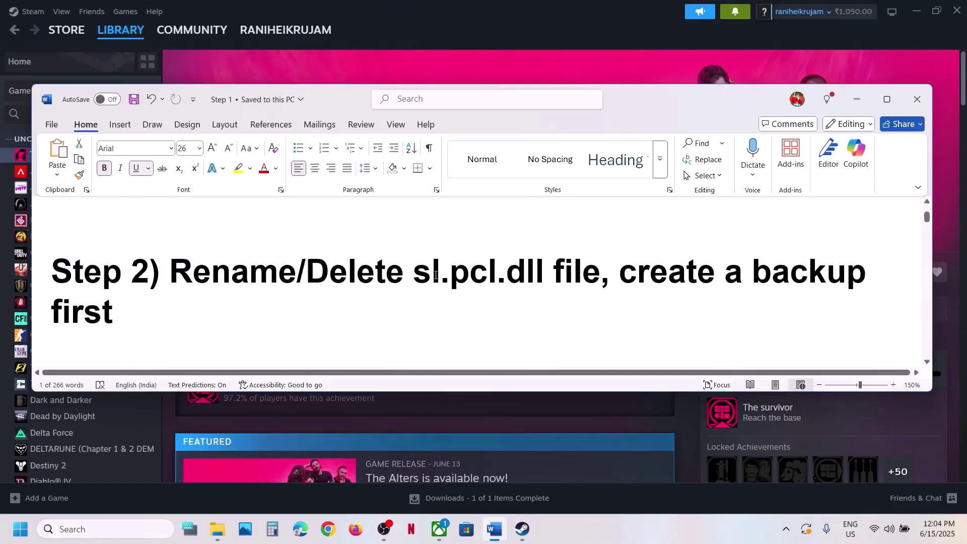
{"action": "left_click_drag", "start_coordinate": [414, 275], "coordinate": [552, 275]}
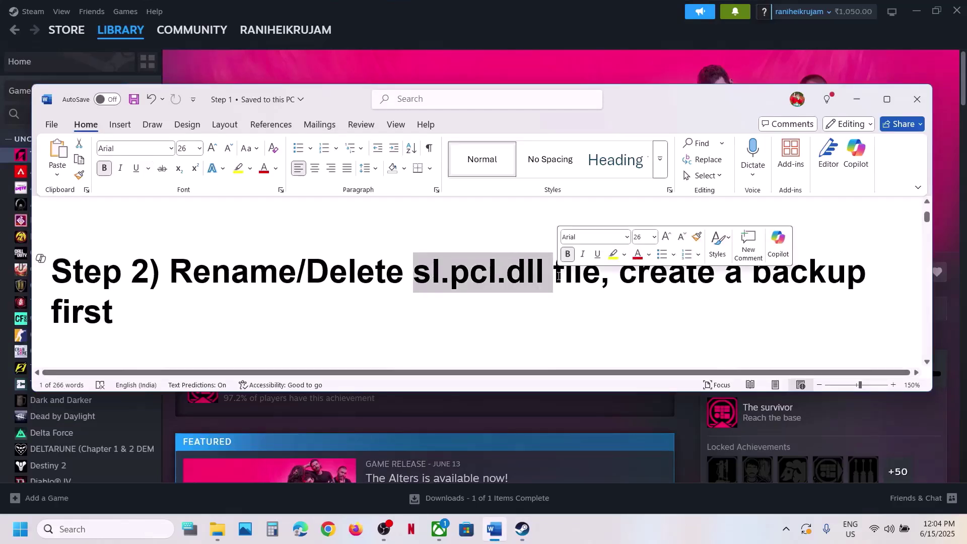
Switch back to Steam and browse the local files of The Alters.
{"action": "left_click", "coordinate": [536, 57]}
{"action": "right_click", "coordinate": [67, 157]}
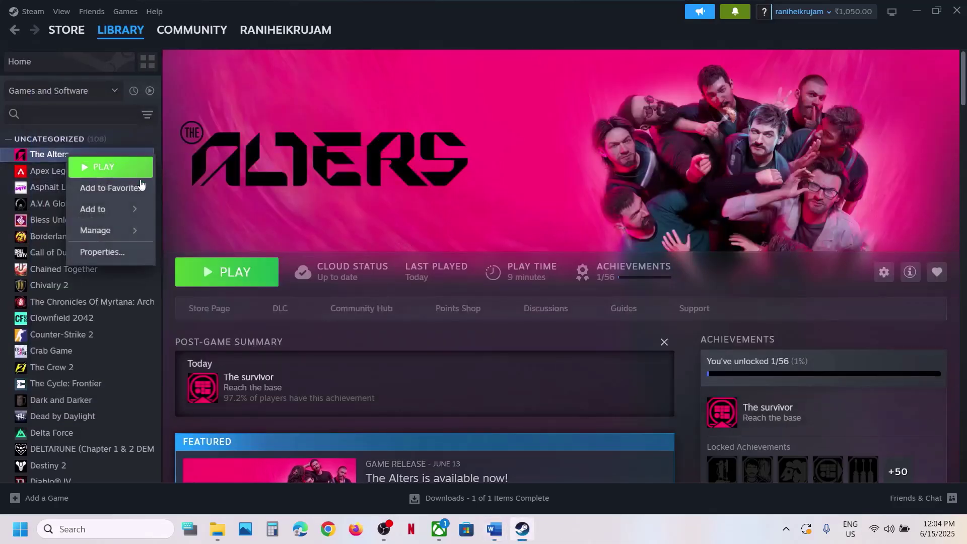
{"action": "mouse_move", "coordinate": [123, 233]}
{"action": "left_click", "coordinate": [221, 253]}
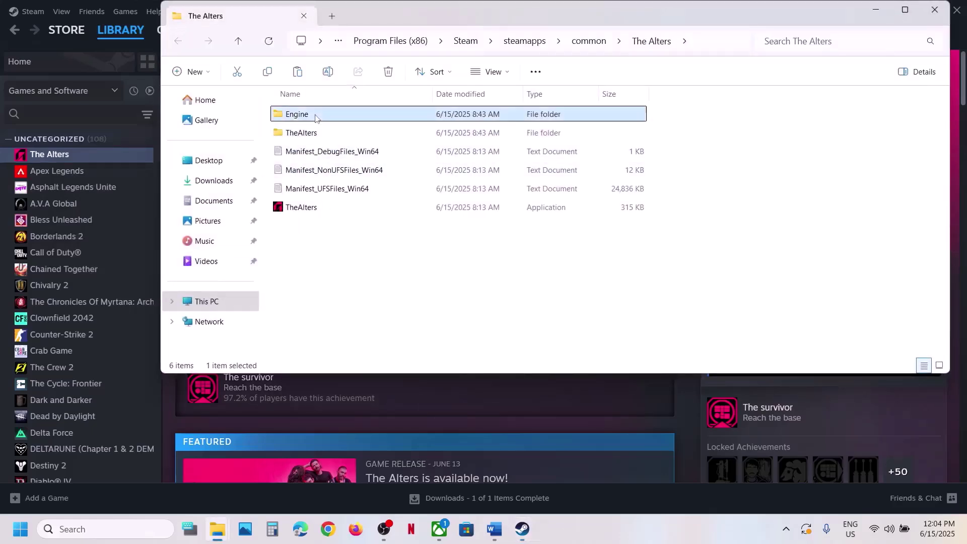
Go to the game's Engine > Plugins > Streamline > Binaries > ThirdParty > Win64 folder.
{"action": "double_click", "coordinate": [315, 116]}
{"action": "double_click", "coordinate": [302, 152]}
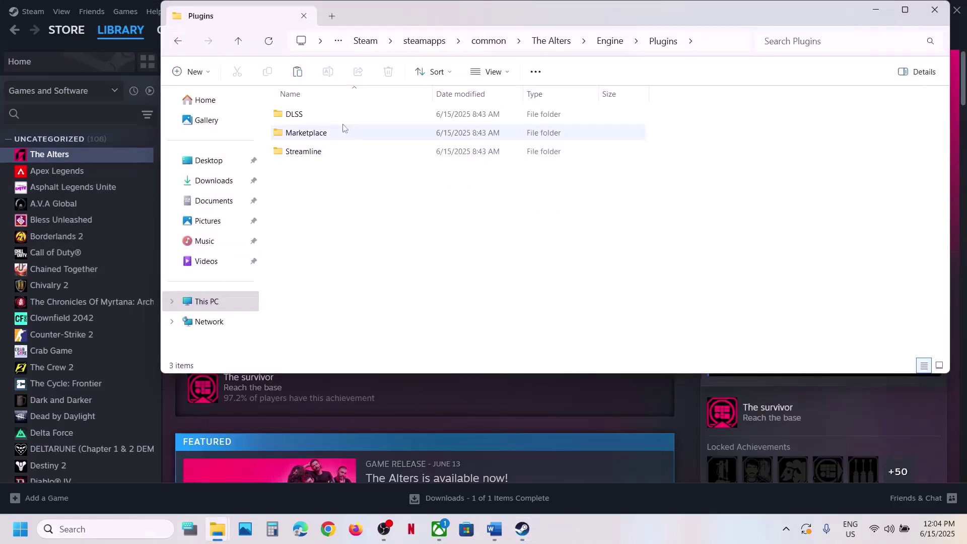
{"action": "double_click", "coordinate": [303, 151]}
{"action": "double_click", "coordinate": [302, 115]}
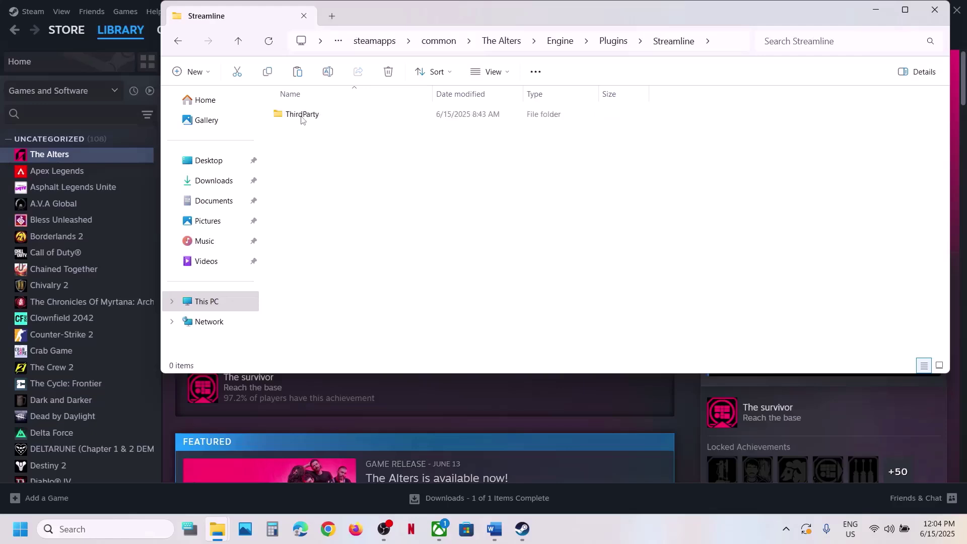
{"action": "double_click", "coordinate": [301, 114]}
{"action": "left_click", "coordinate": [302, 115]}
{"action": "double_click", "coordinate": [301, 116]}
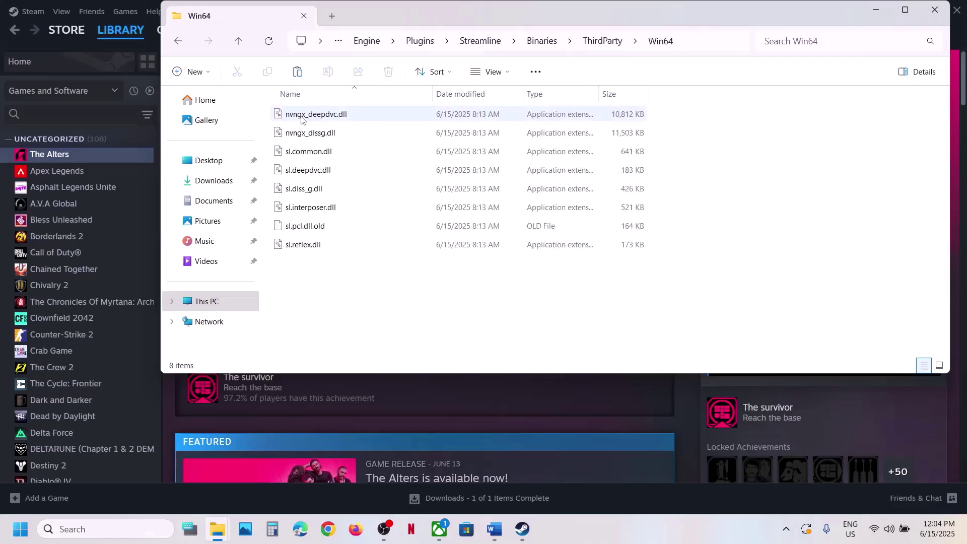
Rename the sl.pcl.dll.old file in the Win64 folder as sl.pcl.dll, accepting the extension change.
{"action": "right_click", "coordinate": [309, 225]}
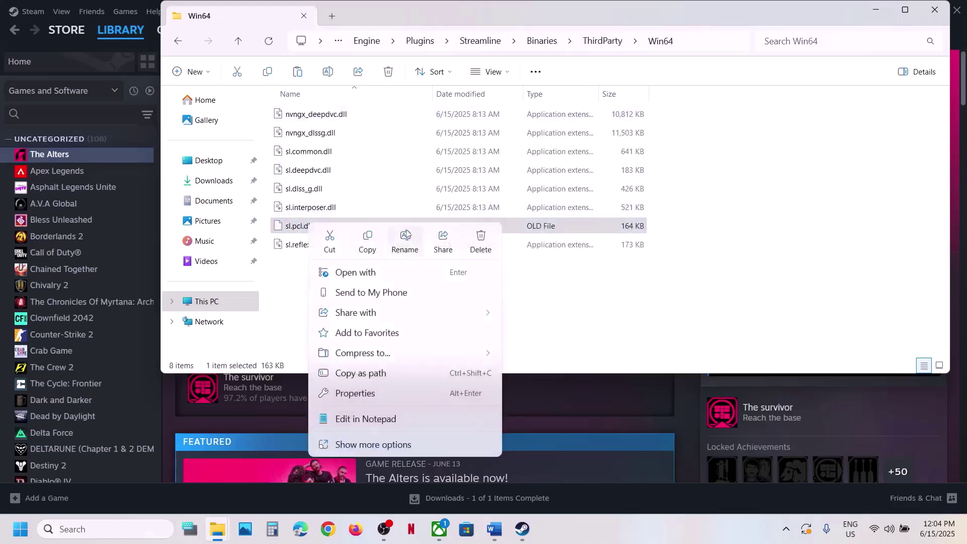
{"action": "left_click", "coordinate": [410, 238]}
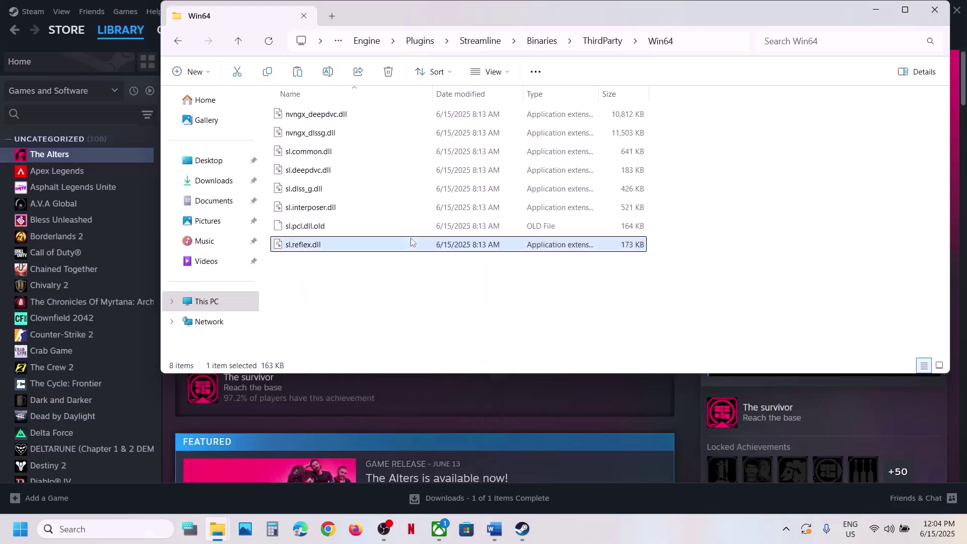
{"action": "right_click", "coordinate": [336, 228]}
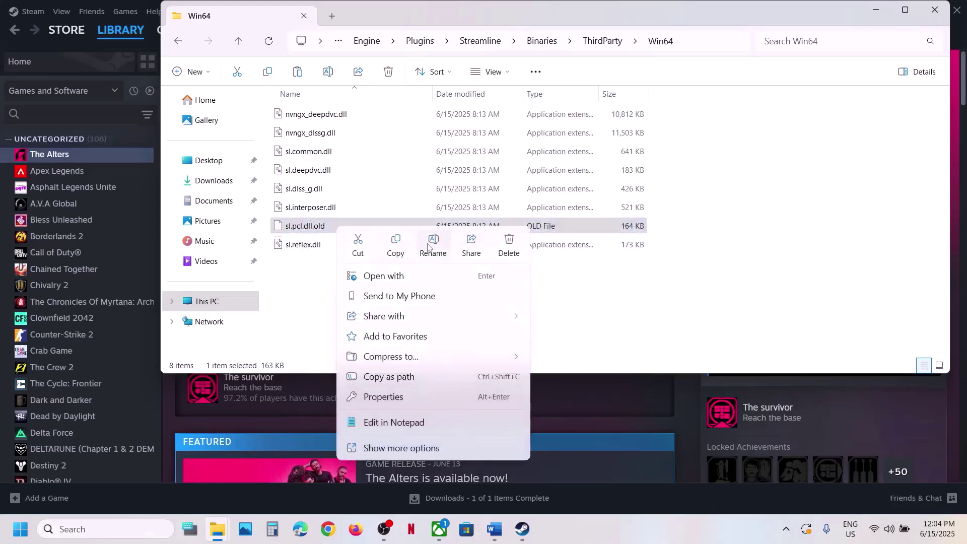
{"action": "left_click", "coordinate": [433, 246]}
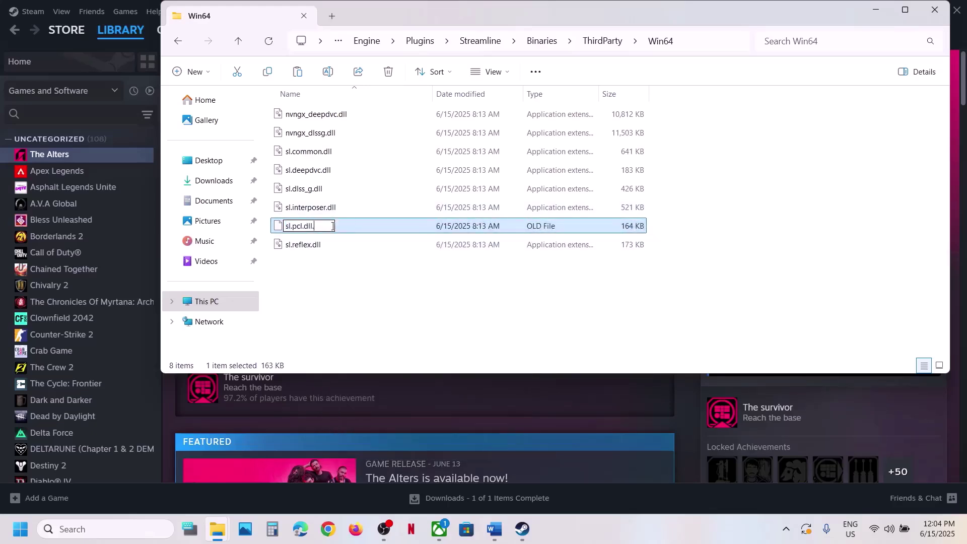
{"action": "left_click", "coordinate": [359, 308]}
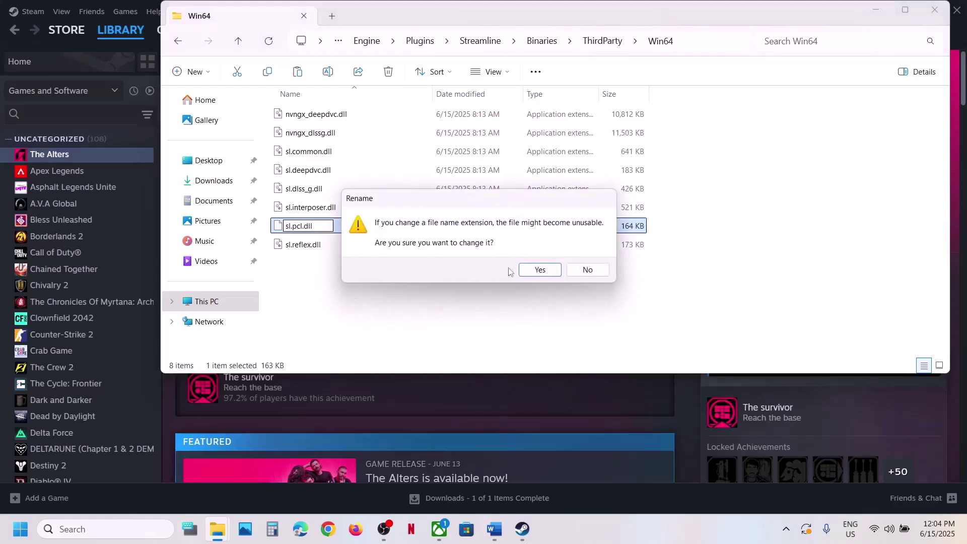
{"action": "left_click", "coordinate": [529, 270]}
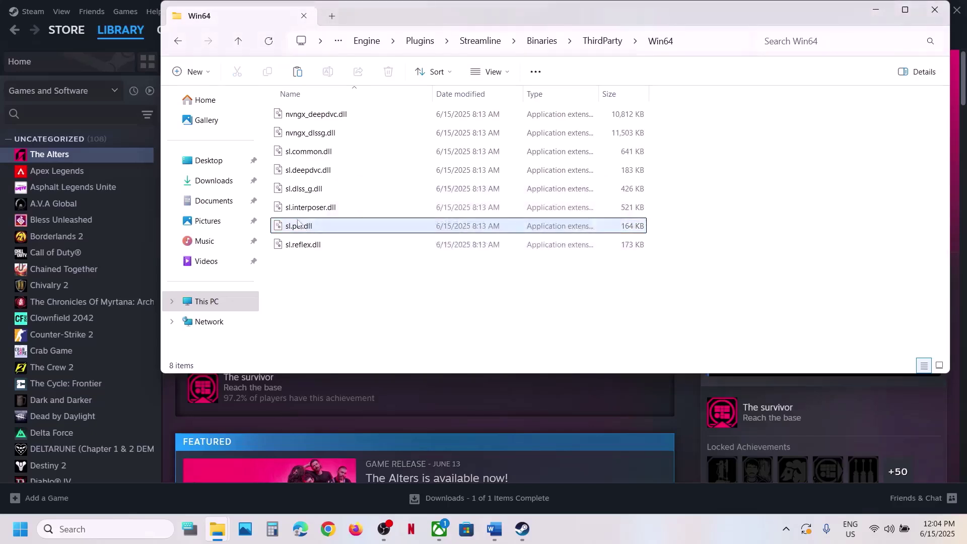
Back up sl.pcl.dll by copying it to the desktop, and place the copy in the empty area near the desktop's centre.
{"action": "right_click", "coordinate": [323, 234]}
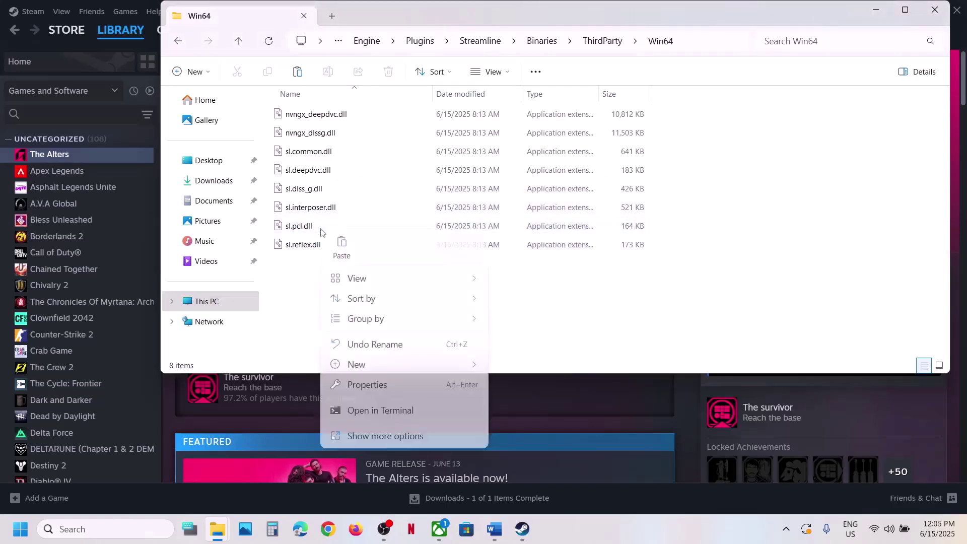
{"action": "right_click", "coordinate": [311, 228]}
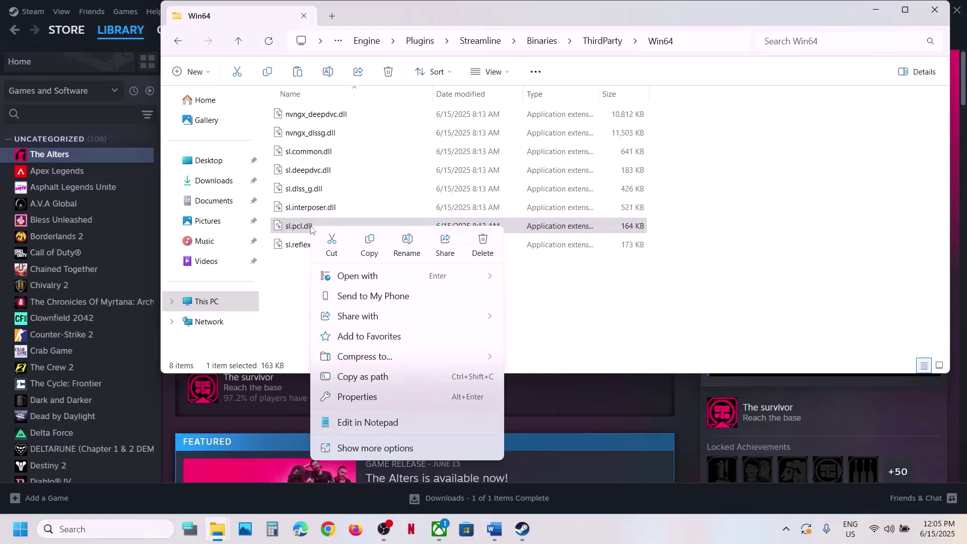
{"action": "left_click", "coordinate": [377, 248]}
{"action": "key", "text": "super+d"}
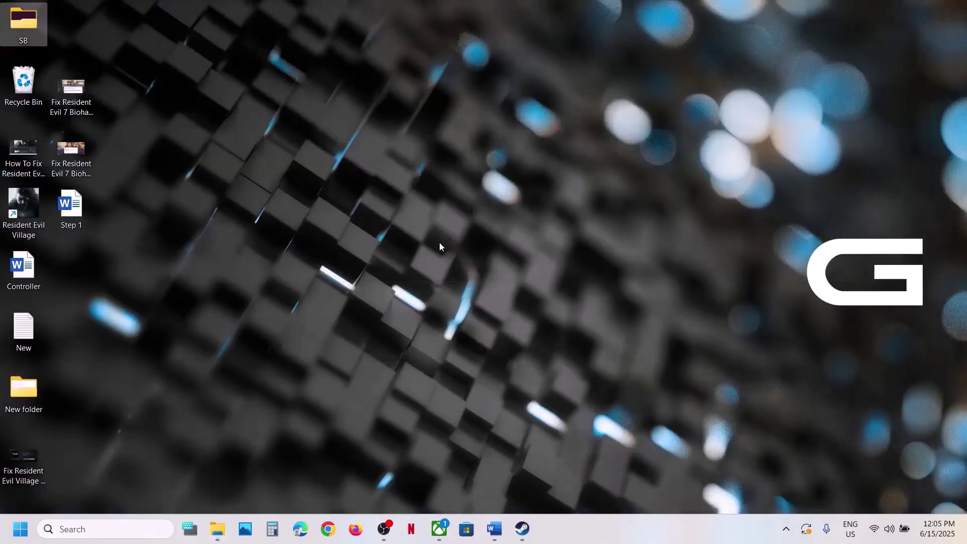
{"action": "key", "text": "ctrl+v"}
{"action": "left_click_drag", "start_coordinate": [78, 41], "coordinate": [438, 195]}
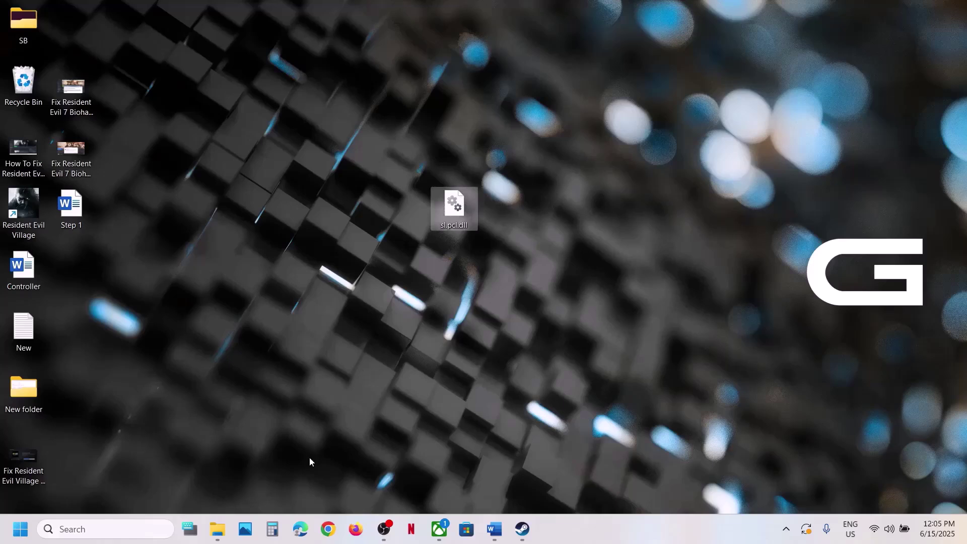
Return to the Win64 folder and rename the original sl.pcl.dll as sl.pcl.dll.old.
{"action": "mouse_move", "coordinate": [217, 529]}
{"action": "left_click", "coordinate": [282, 468]}
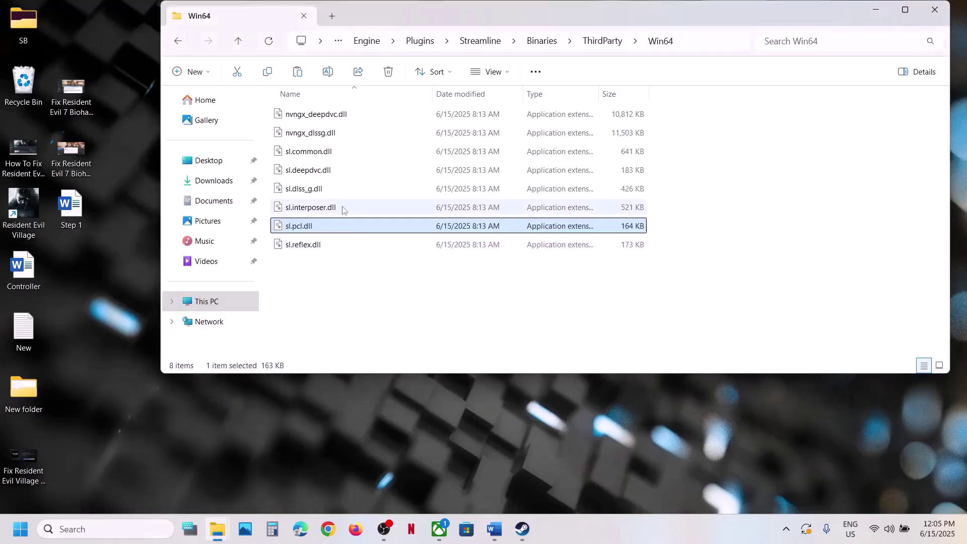
{"action": "right_click", "coordinate": [309, 227]}
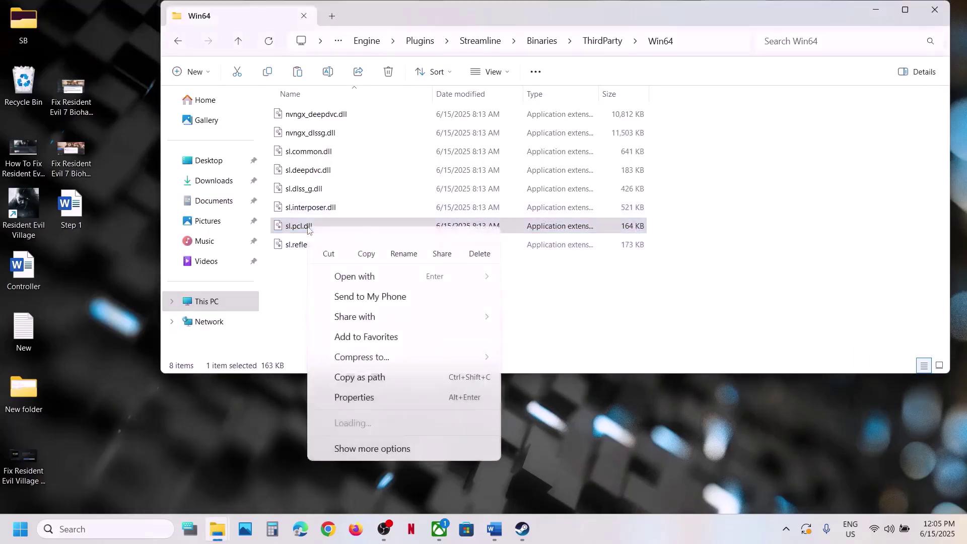
{"action": "left_click", "coordinate": [405, 245]}
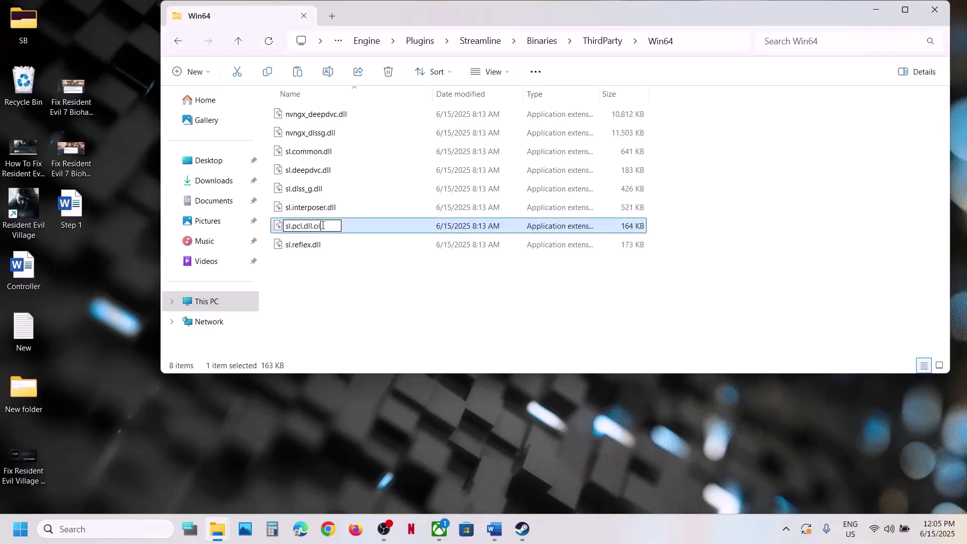
{"action": "left_click", "coordinate": [374, 292]}
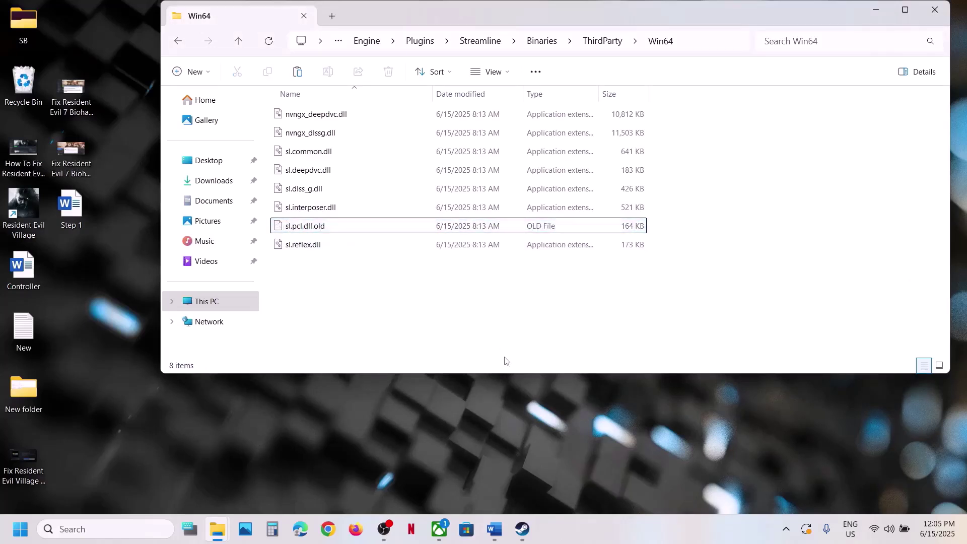
Switch to the Xbox app and browse the installation files of The Alters from its management options.
{"action": "left_click", "coordinate": [440, 529]}
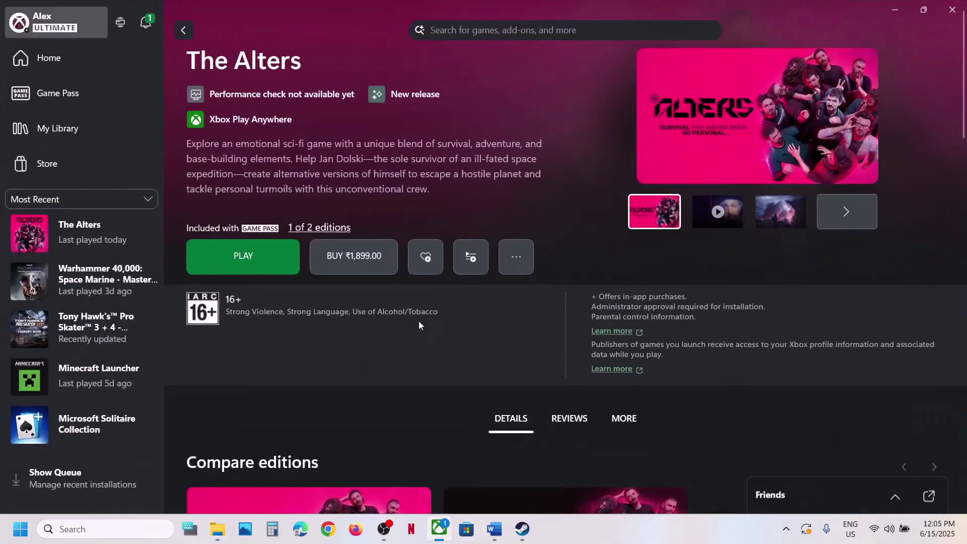
{"action": "right_click", "coordinate": [67, 238]}
{"action": "left_click", "coordinate": [120, 415]}
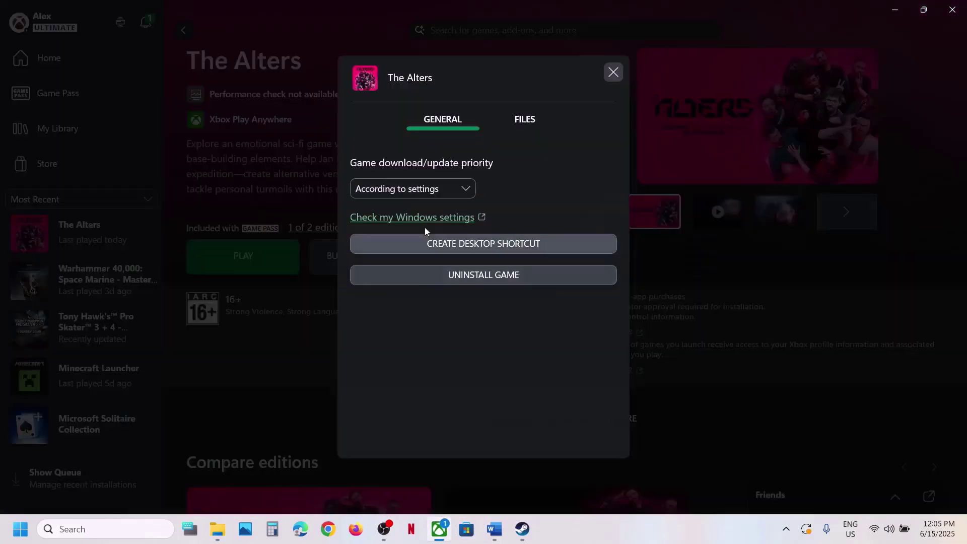
{"action": "left_click", "coordinate": [519, 124]}
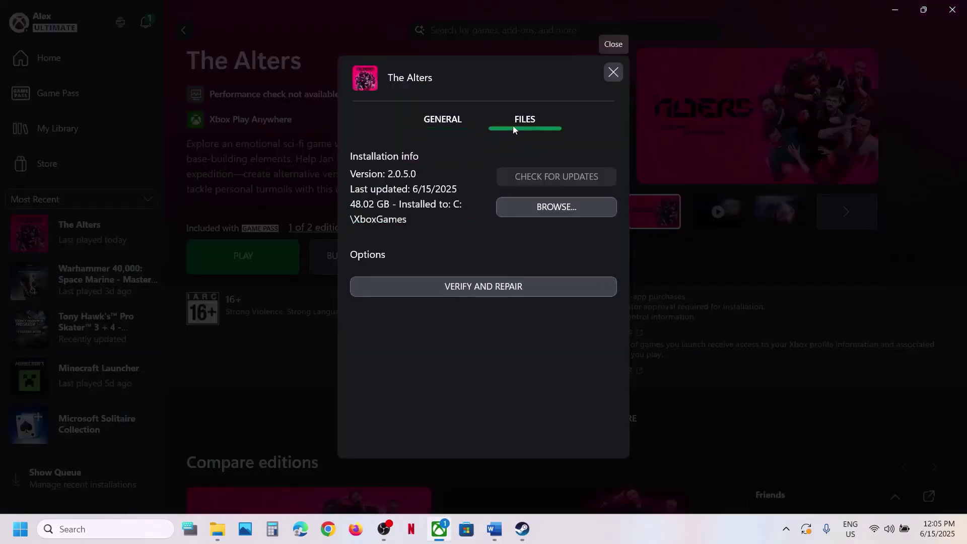
{"action": "left_click", "coordinate": [578, 207]}
Open the Xbox installation's Win64 folder under The Alters > Content > Engine > Plugins > Streamline > Binaries > ThirdParty.
{"action": "double_click", "coordinate": [174, 151]}
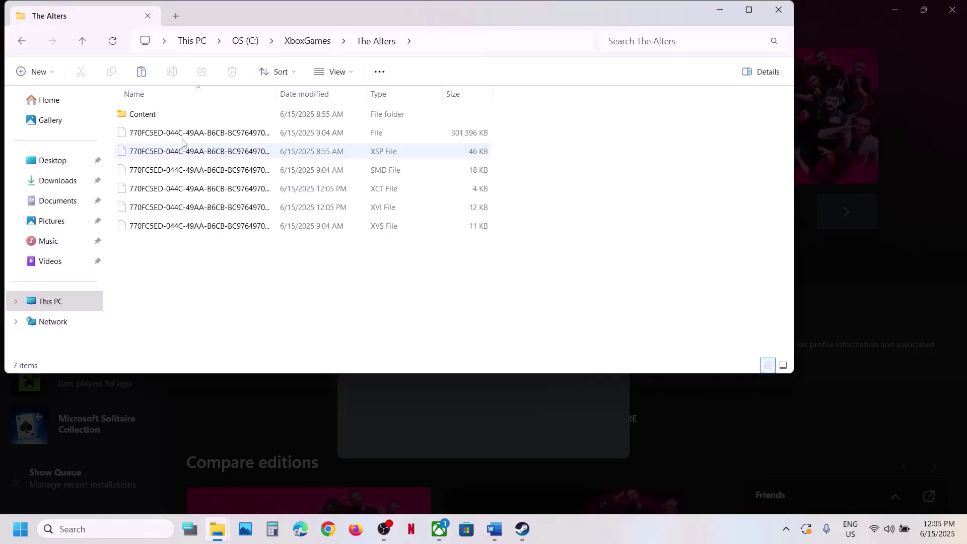
{"action": "double_click", "coordinate": [156, 114]}
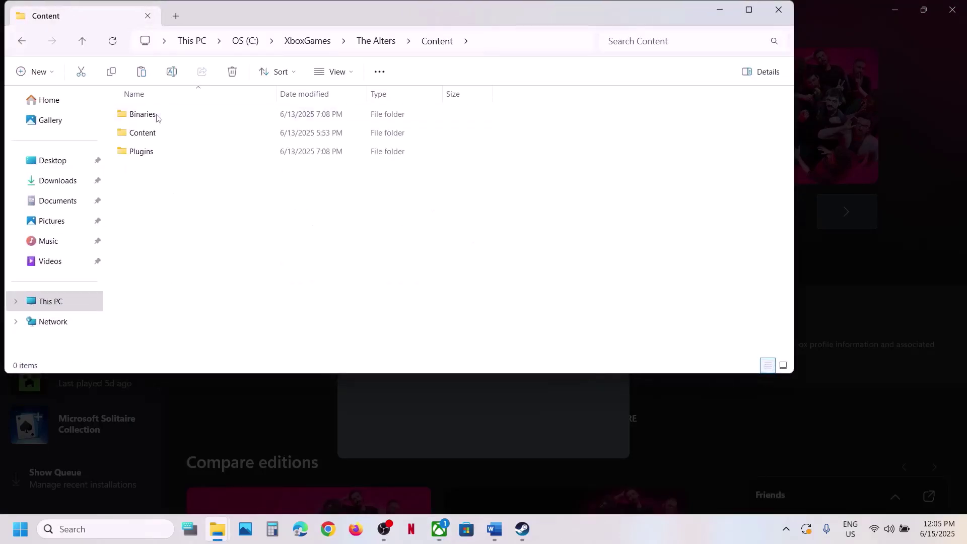
{"action": "double_click", "coordinate": [149, 152]}
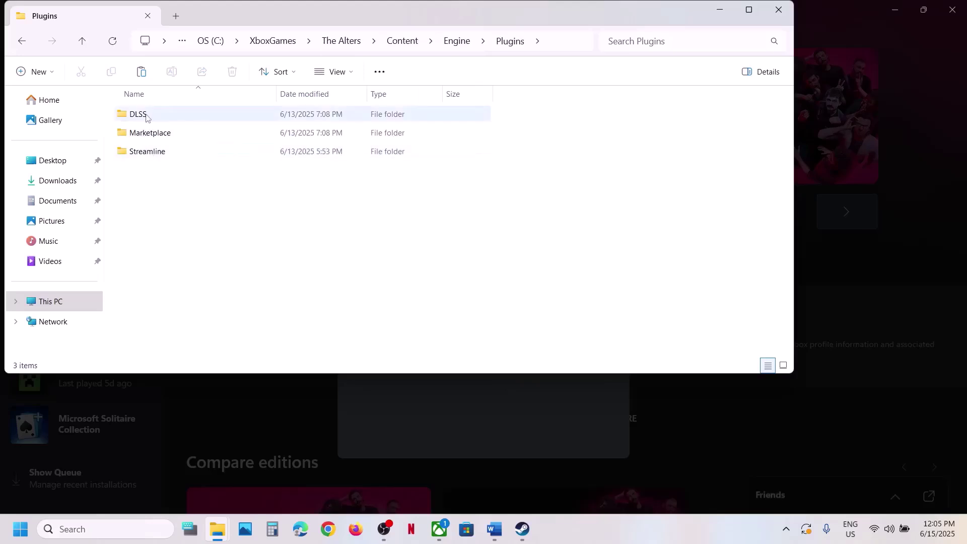
{"action": "double_click", "coordinate": [153, 152]}
{"action": "left_click", "coordinate": [151, 115]}
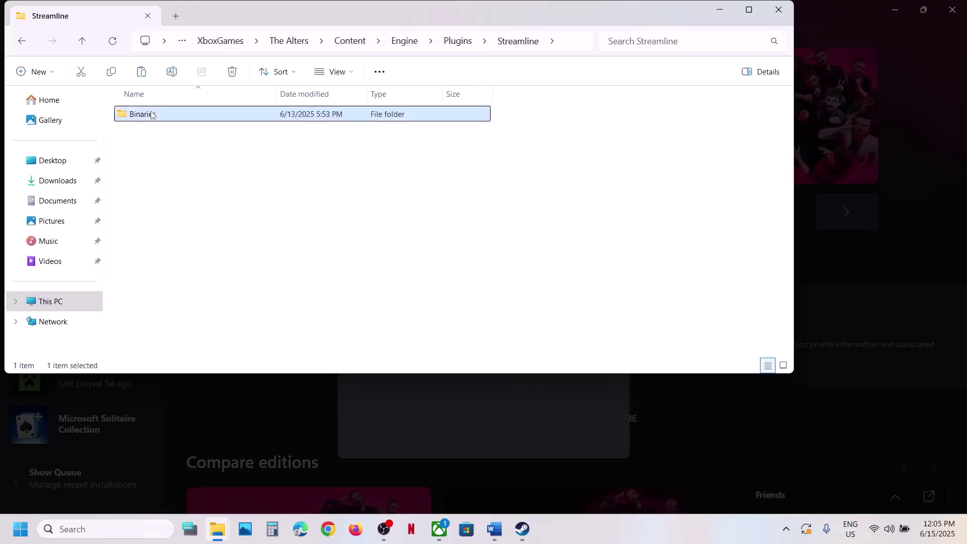
{"action": "double_click", "coordinate": [151, 115]}
{"action": "double_click", "coordinate": [151, 115]}
{"action": "double_click", "coordinate": [151, 114]}
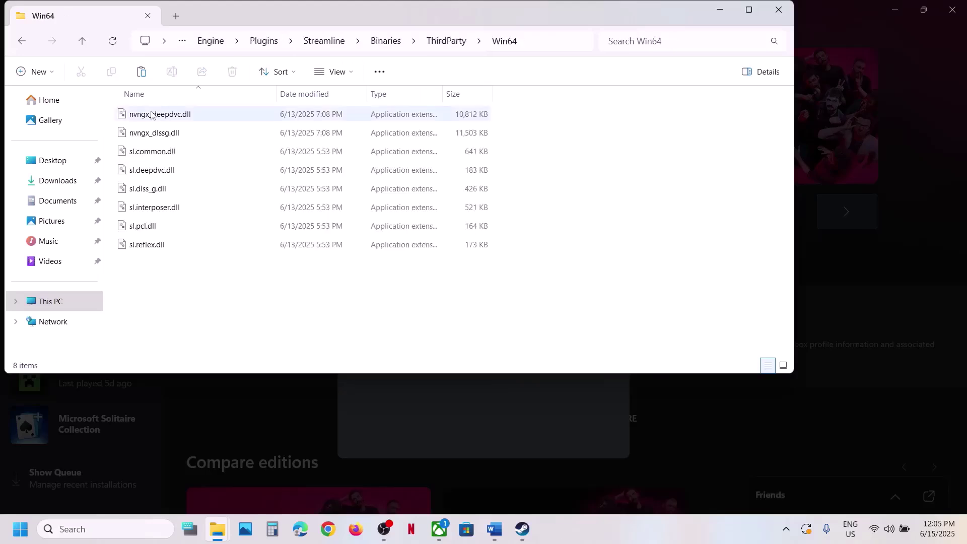
{"action": "left_click", "coordinate": [151, 226]}
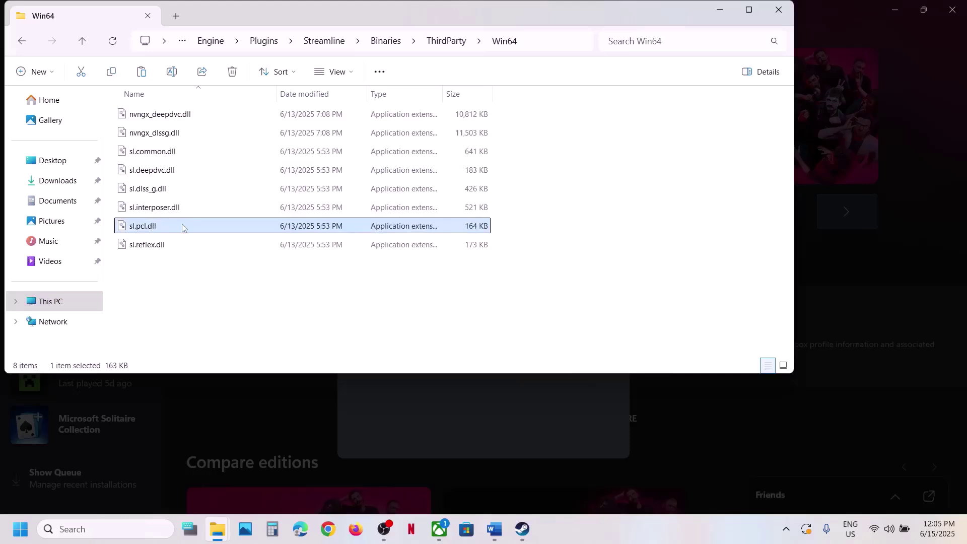
{"action": "right_click", "coordinate": [182, 228]}
{"action": "left_click", "coordinate": [168, 273]}
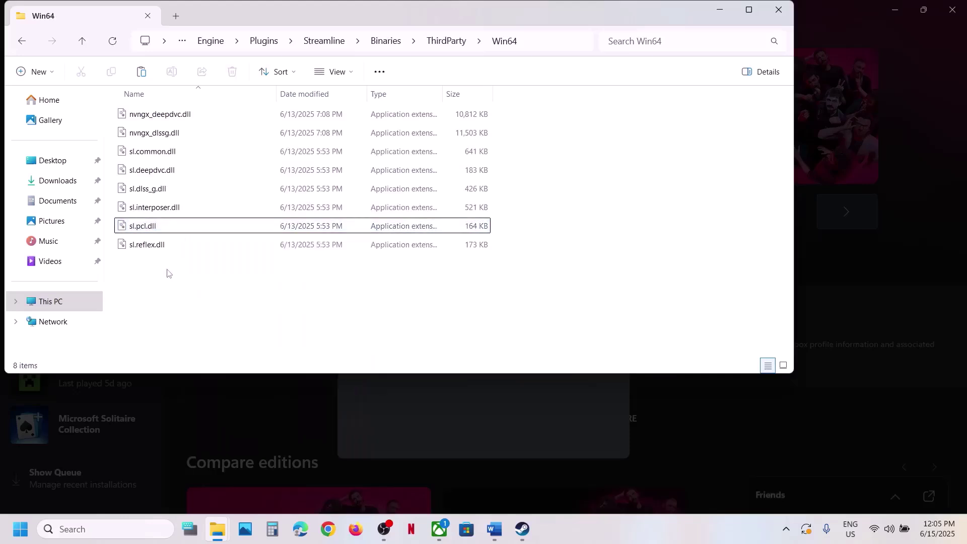
{"action": "left_click", "coordinate": [150, 225]}
{"action": "right_click", "coordinate": [157, 225]}
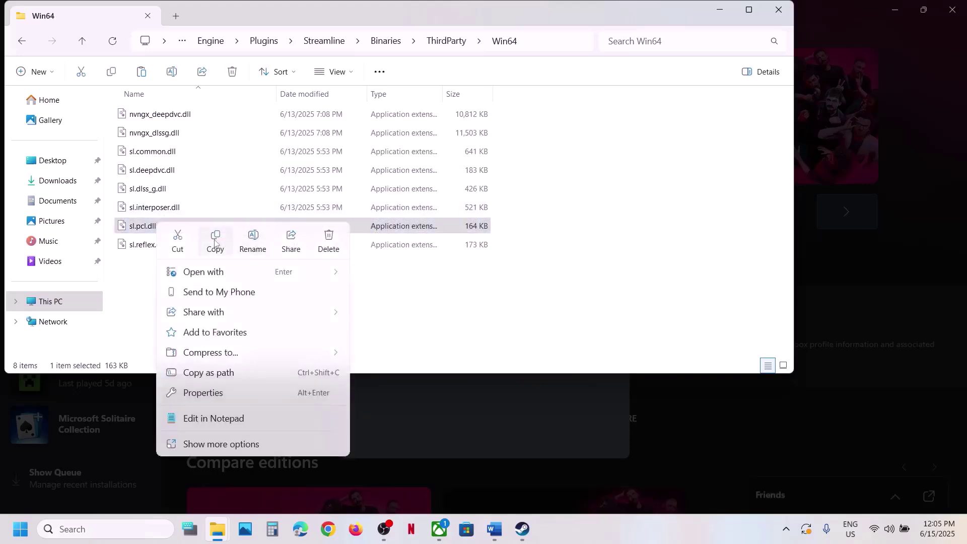
{"action": "left_click", "coordinate": [253, 242]}
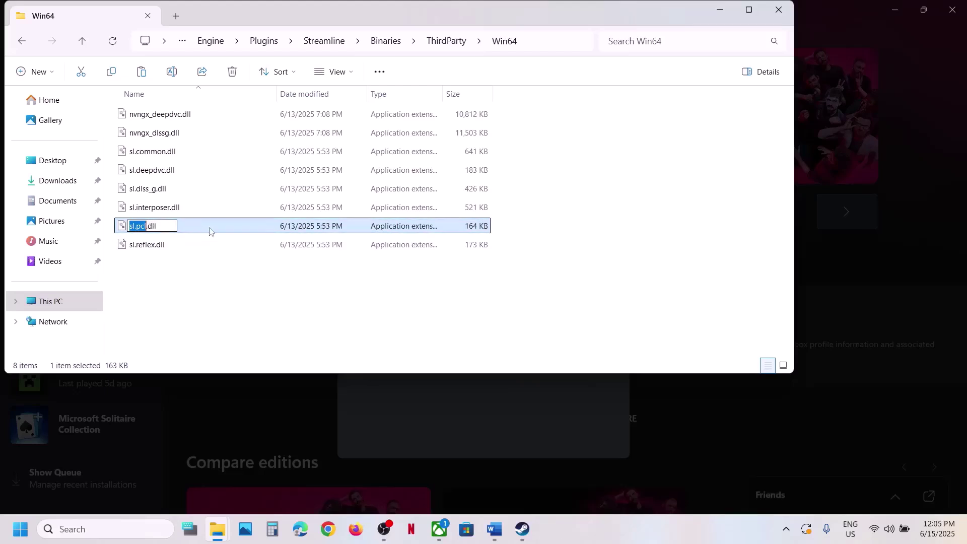
{"action": "right_click", "coordinate": [209, 231]}
{"action": "left_click", "coordinate": [189, 318]}
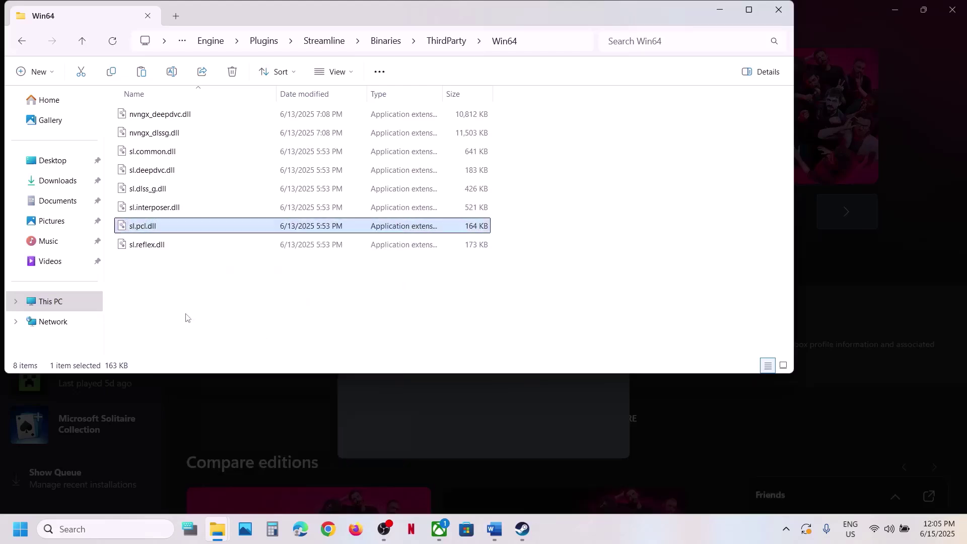
{"action": "left_click", "coordinate": [186, 318]}
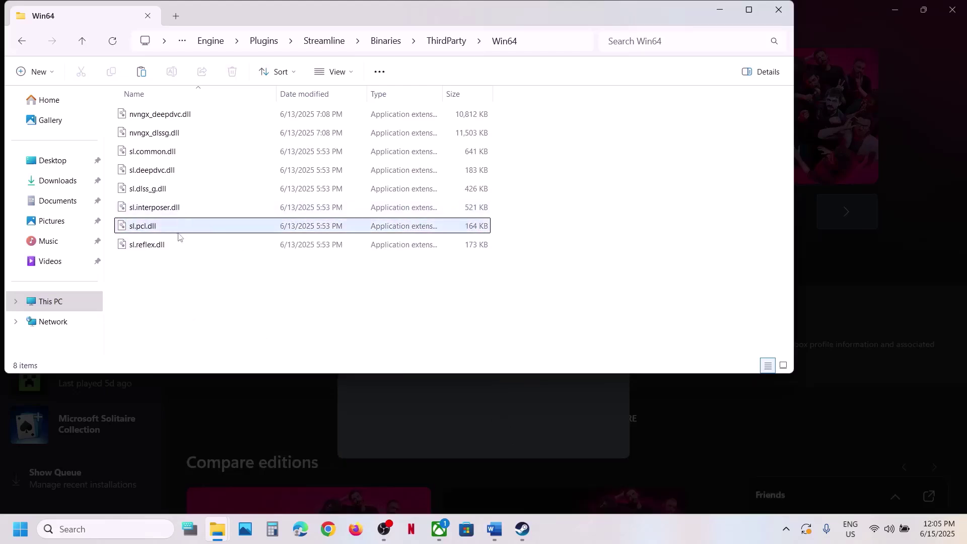
Close the Win64 folder and the game's management options, and highlight the Step 3 instruction "Delete the config folder" in the Word document.
{"action": "left_click", "coordinate": [780, 10]}
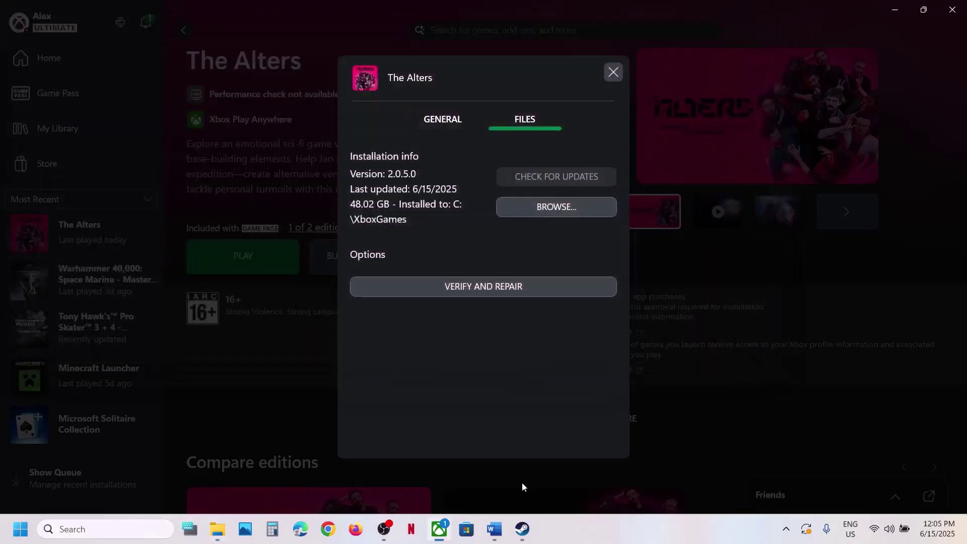
{"action": "left_click", "coordinate": [622, 73]}
{"action": "left_click", "coordinate": [493, 530]}
{"action": "scroll", "coordinate": [378, 319], "scroll_direction": "down", "scroll_amount": 5}
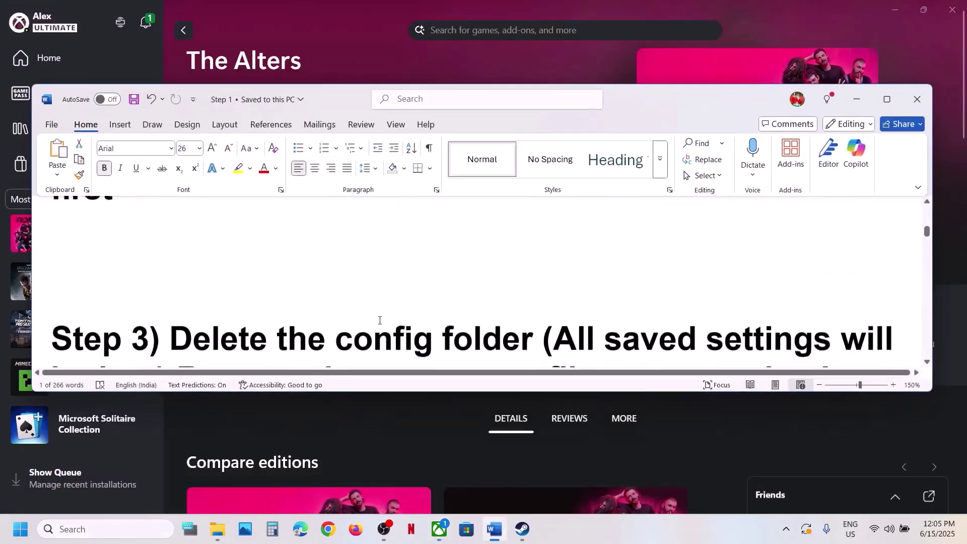
{"action": "left_click_drag", "start_coordinate": [218, 261], "coordinate": [537, 259]}
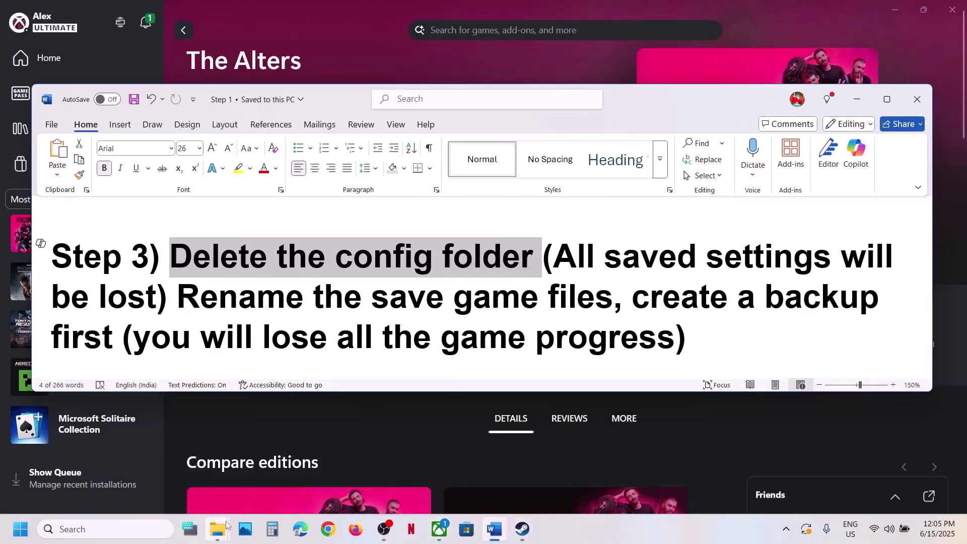
Switch to the File Explorer window of the Steam installation and browse to the Test user folder under C:\Users.
{"action": "mouse_move", "coordinate": [218, 529]}
{"action": "left_click", "coordinate": [272, 443]}
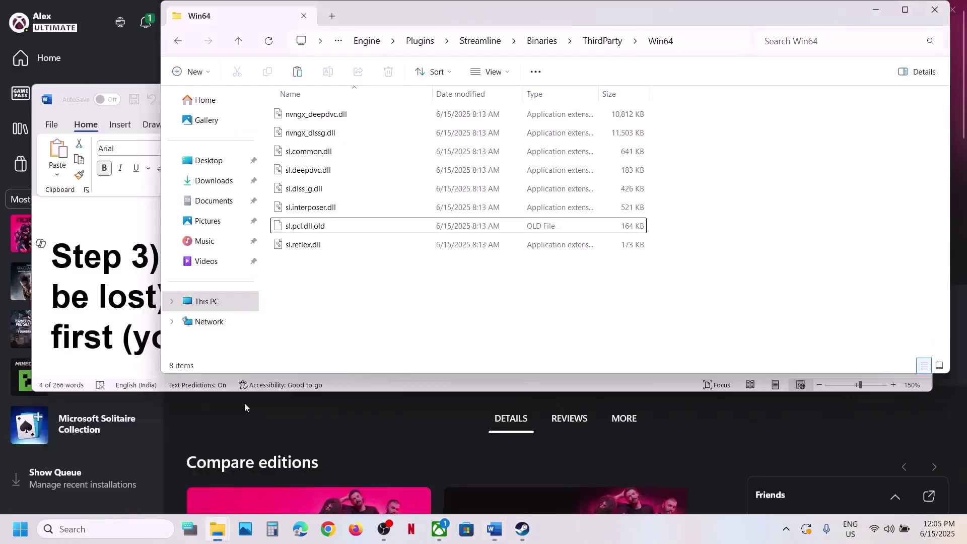
{"action": "left_click", "coordinate": [211, 302]}
{"action": "double_click", "coordinate": [369, 133]}
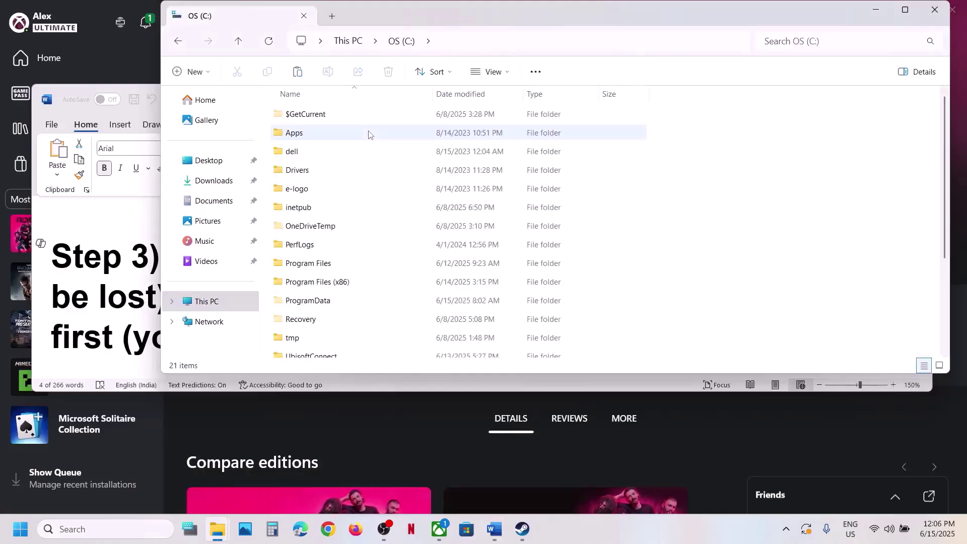
{"action": "scroll", "coordinate": [368, 259], "scroll_direction": "down", "scroll_amount": 3}
{"action": "left_click", "coordinate": [316, 244]}
{"action": "double_click", "coordinate": [316, 243]}
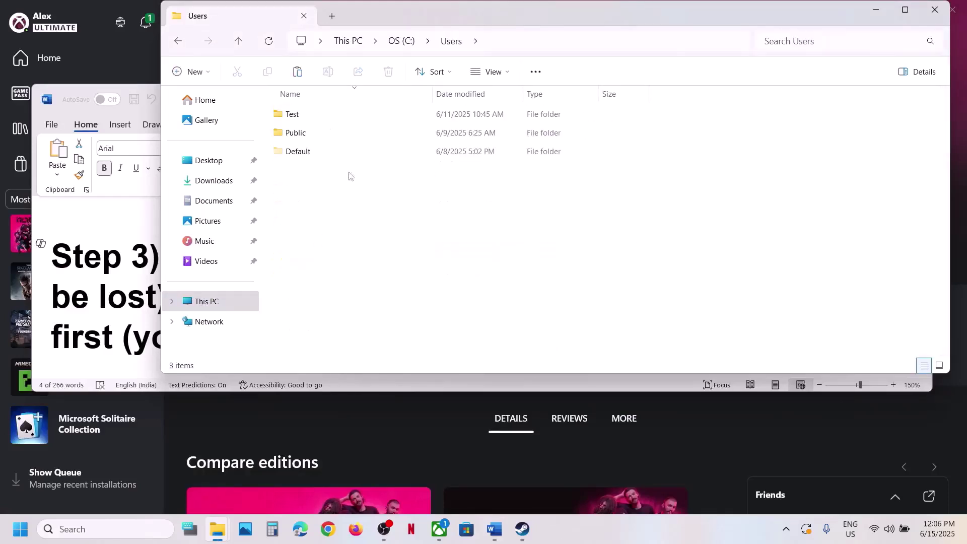
{"action": "double_click", "coordinate": [313, 117]}
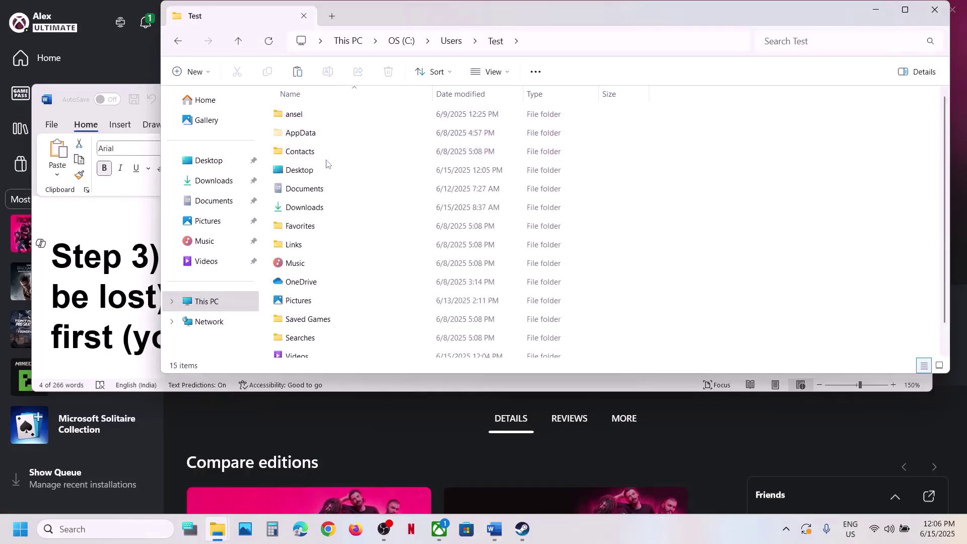
Check the display setting for hidden items and open the AppData folder.
{"action": "left_click", "coordinate": [324, 135]}
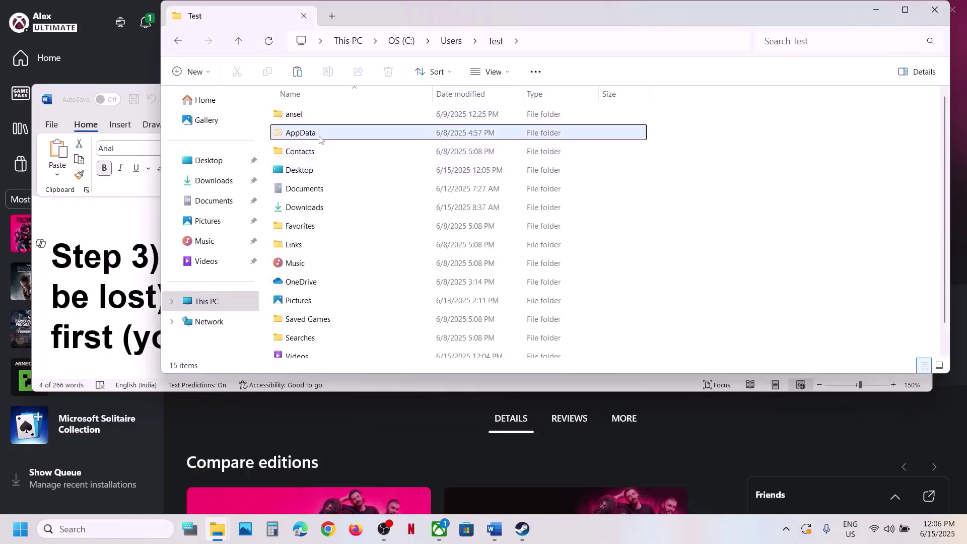
{"action": "left_click", "coordinate": [503, 72]}
{"action": "mouse_move", "coordinate": [501, 307]}
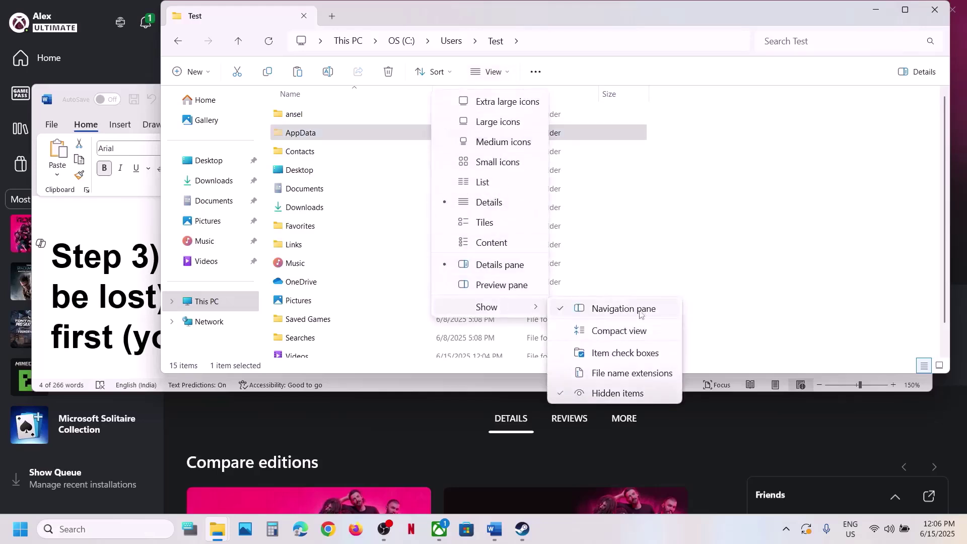
{"action": "left_click", "coordinate": [332, 135]}
{"action": "double_click", "coordinate": [332, 133]}
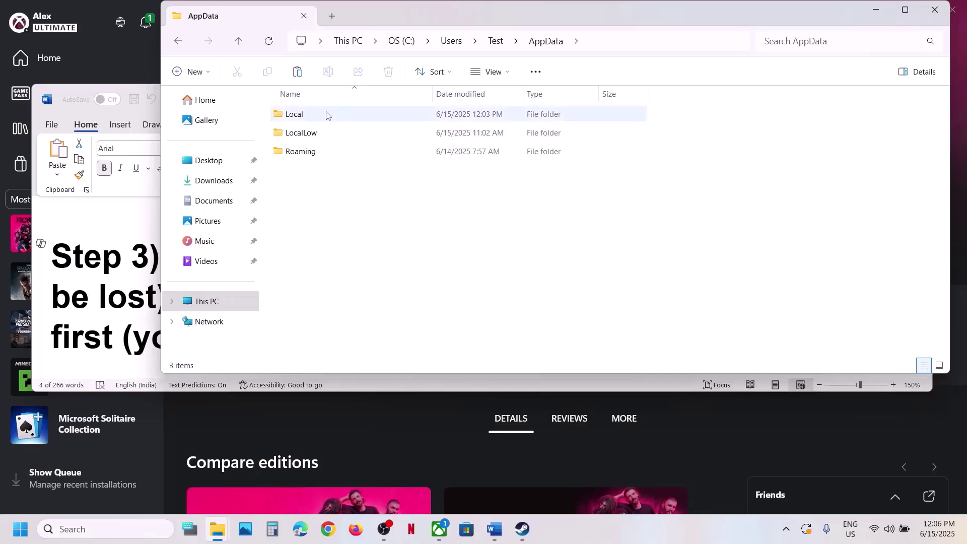
Browse from AppData to the game's Steam save location, Local > 11bitstudios > TheAlters > Steam > Saved.
{"action": "left_click", "coordinate": [326, 115]}
{"action": "double_click", "coordinate": [326, 116]}
{"action": "left_click", "coordinate": [381, 191]}
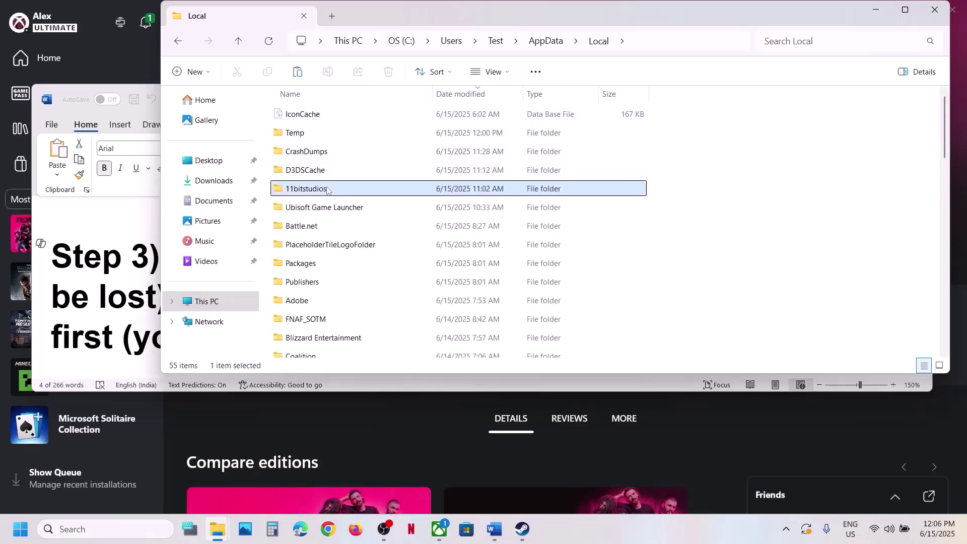
{"action": "double_click", "coordinate": [344, 193]}
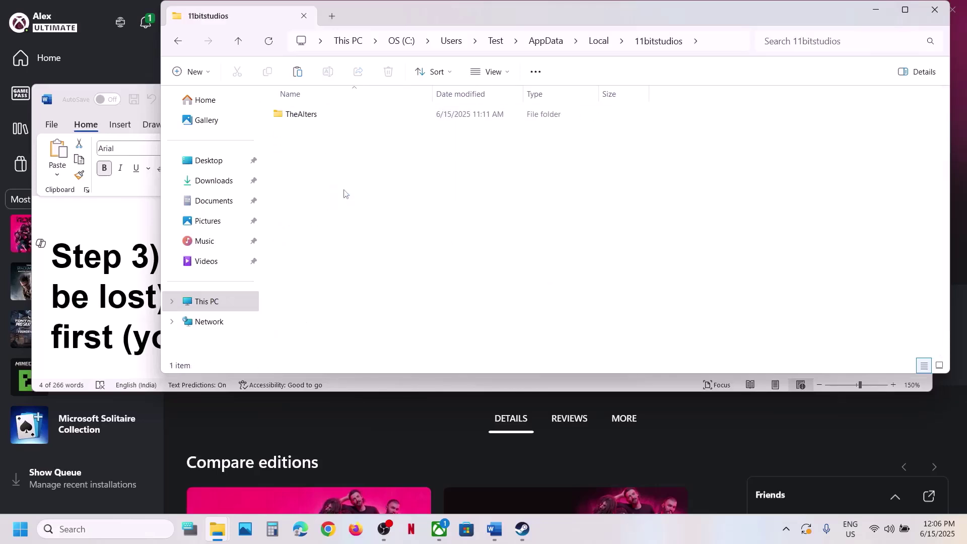
{"action": "double_click", "coordinate": [299, 114]}
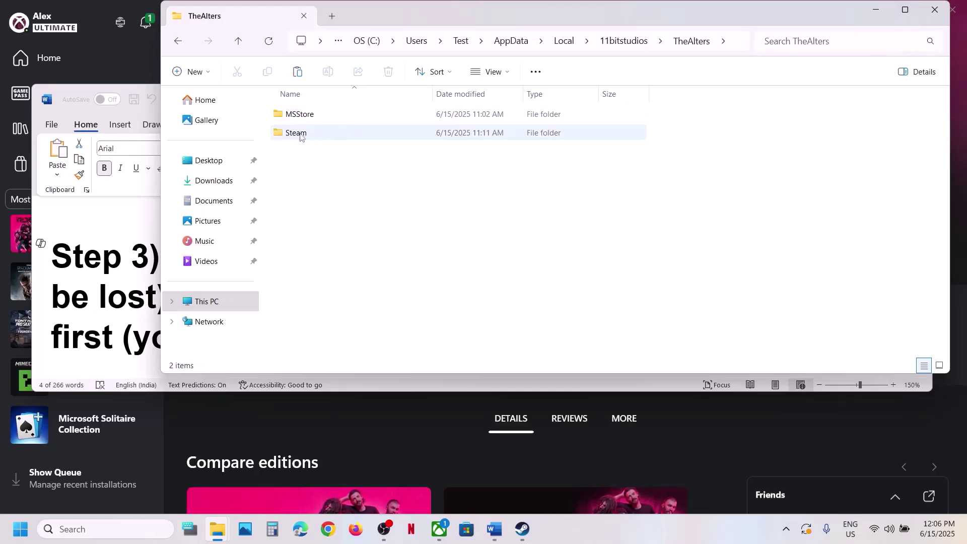
{"action": "double_click", "coordinate": [314, 134]}
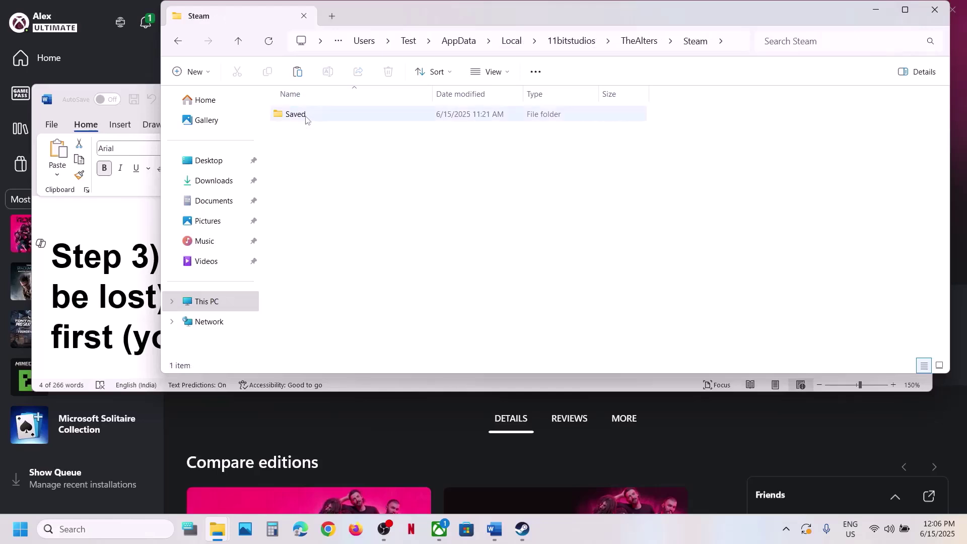
{"action": "double_click", "coordinate": [305, 116]}
Select the Config folder, and highlight the "All saved settings will be lost" warning in the Word document.
{"action": "left_click", "coordinate": [306, 116]}
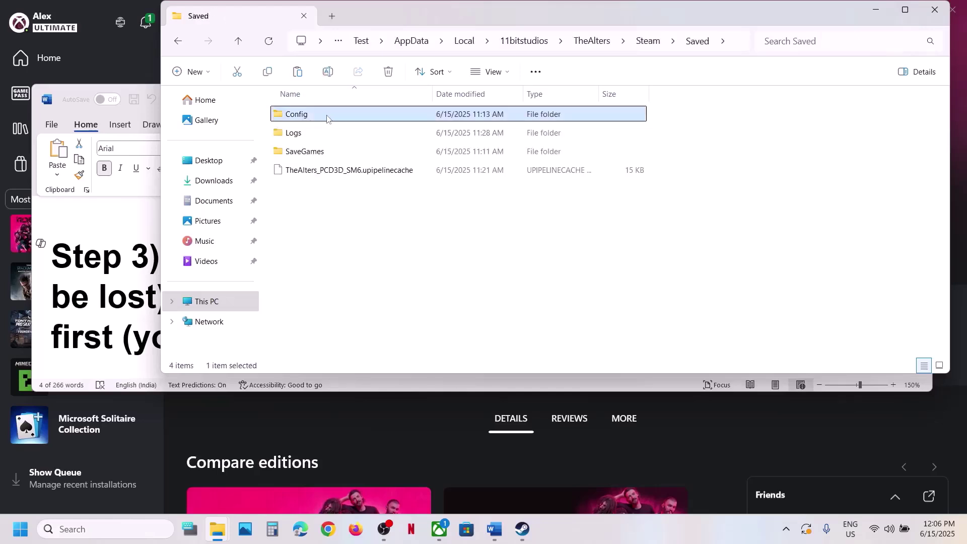
{"action": "right_click", "coordinate": [331, 120]}
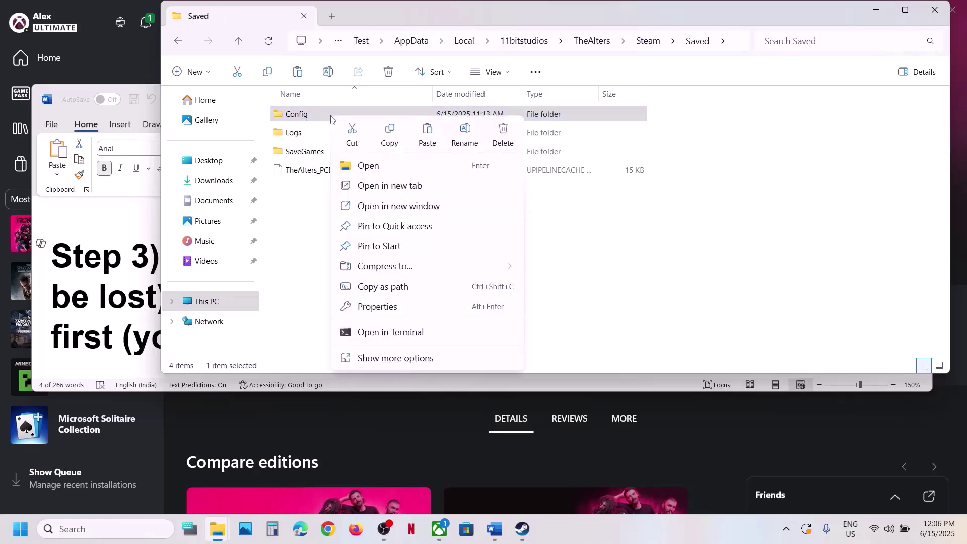
{"action": "left_click", "coordinate": [533, 473]}
{"action": "left_click", "coordinate": [580, 386]}
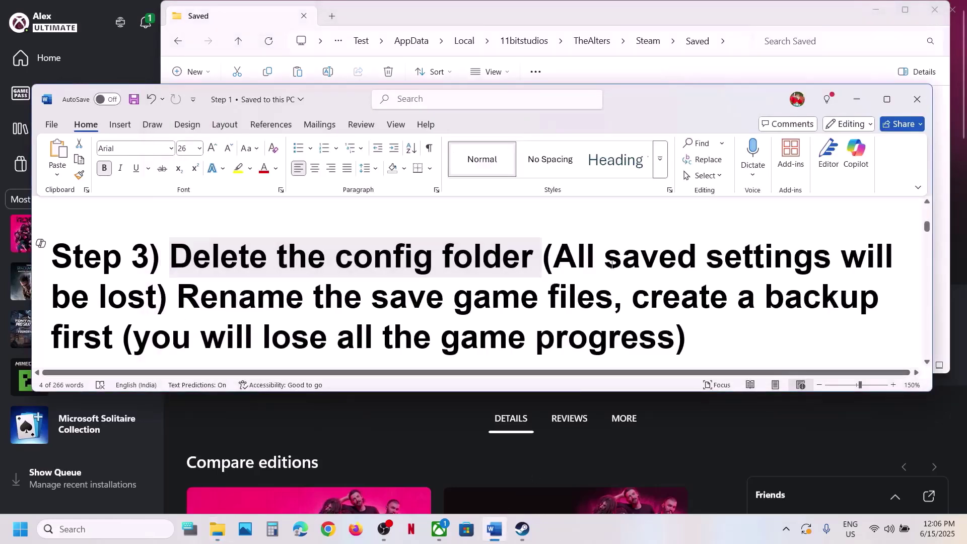
{"action": "left_click_drag", "start_coordinate": [562, 265], "coordinate": [217, 303]}
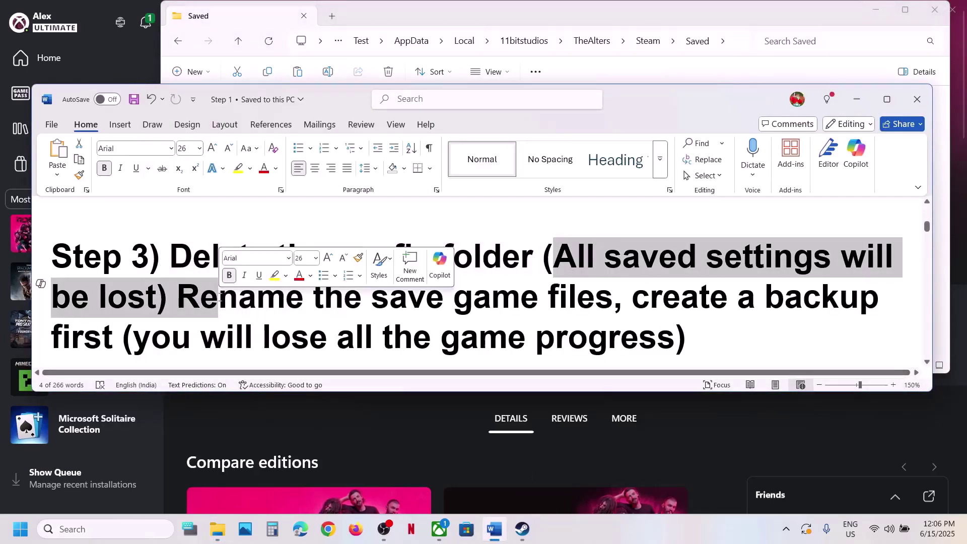
Back up the Config folder from Saved by copying it to the desktop, and place the copy beside sl.pcl.dll.
{"action": "left_click", "coordinate": [561, 24]}
{"action": "right_click", "coordinate": [311, 115]}
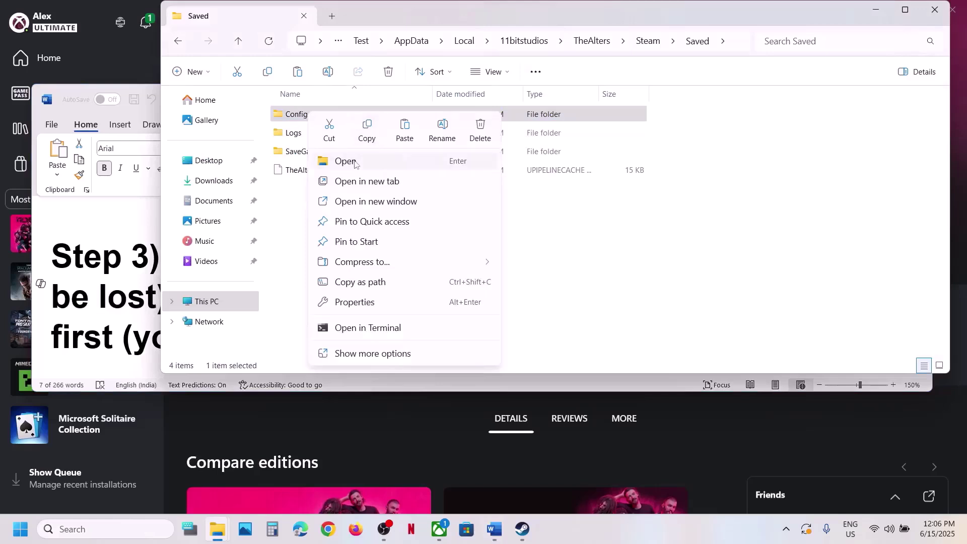
{"action": "left_click", "coordinate": [367, 130]}
{"action": "key", "text": "super+d"}
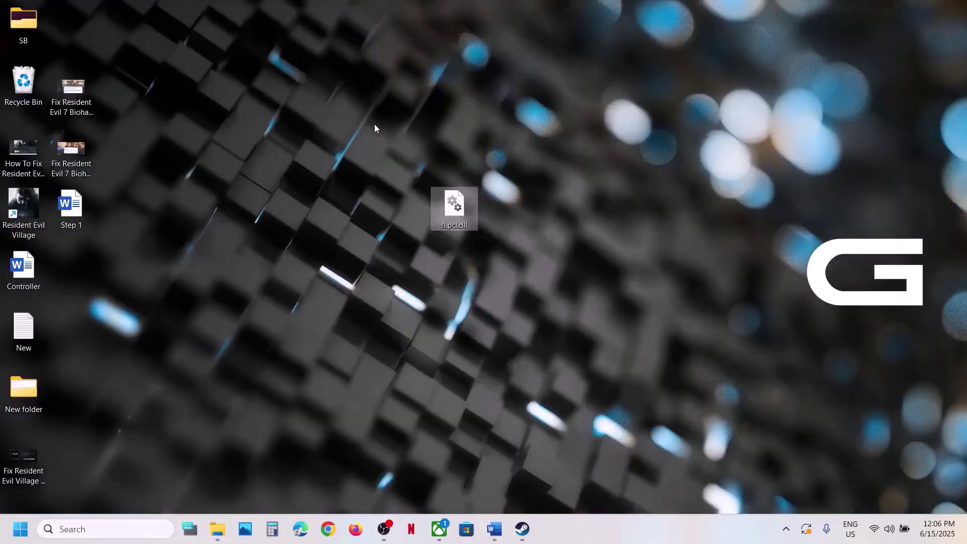
{"action": "key", "text": "ctrl+v"}
{"action": "left_click_drag", "start_coordinate": [76, 30], "coordinate": [505, 210]}
Return to the Saved folder, bring up the options for Config, and go up to the 11bitstudios folder.
{"action": "left_click", "coordinate": [217, 528]}
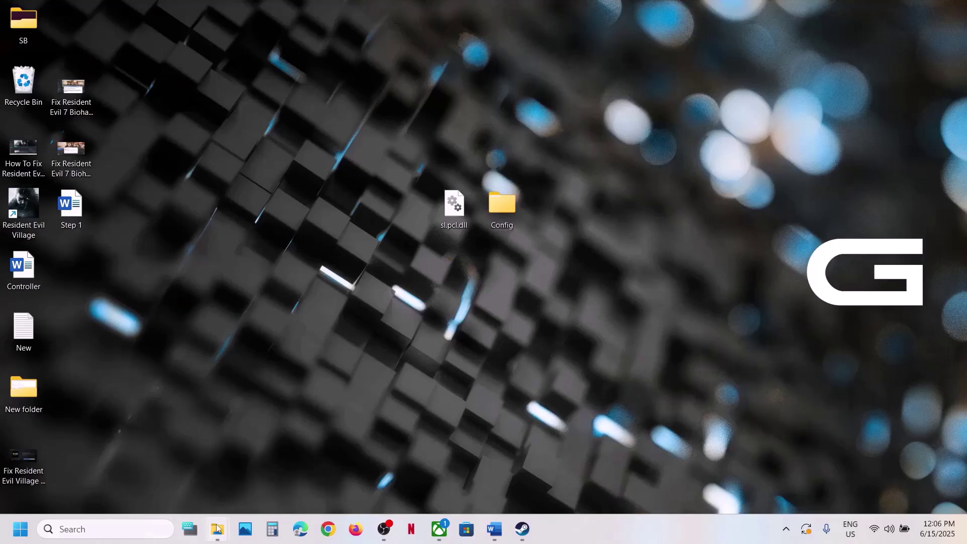
{"action": "left_click", "coordinate": [318, 451]}
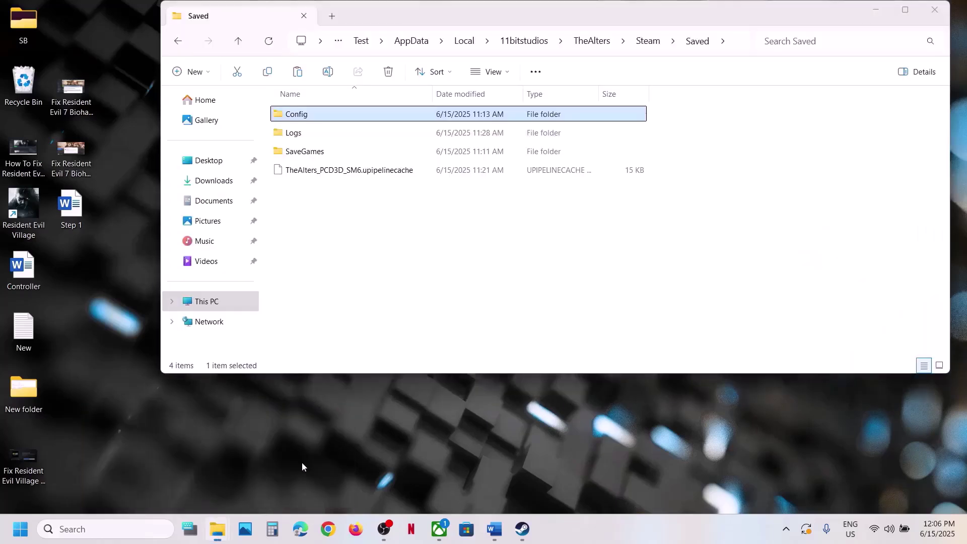
{"action": "right_click", "coordinate": [316, 117]}
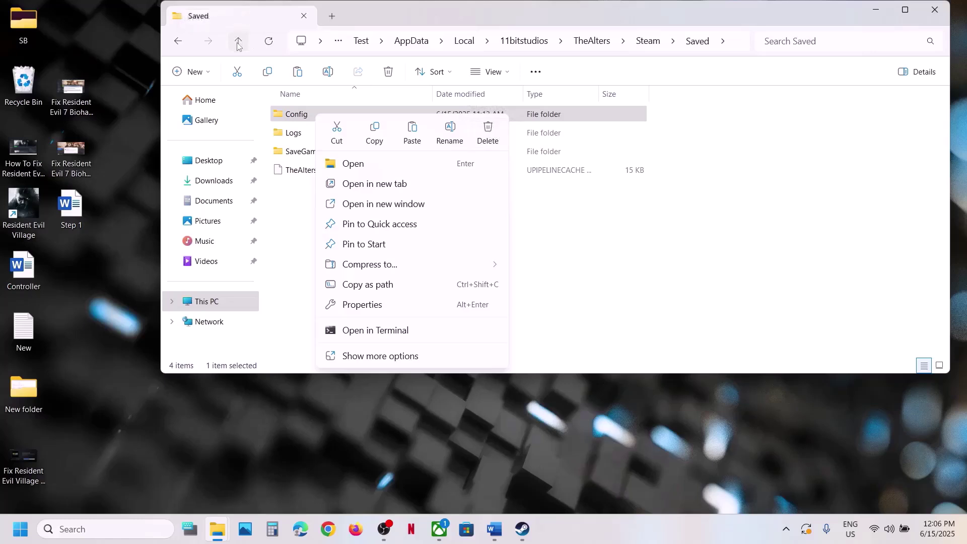
{"action": "left_click", "coordinate": [238, 42]}
{"action": "left_click", "coordinate": [238, 42]}
{"action": "left_click", "coordinate": [237, 42]}
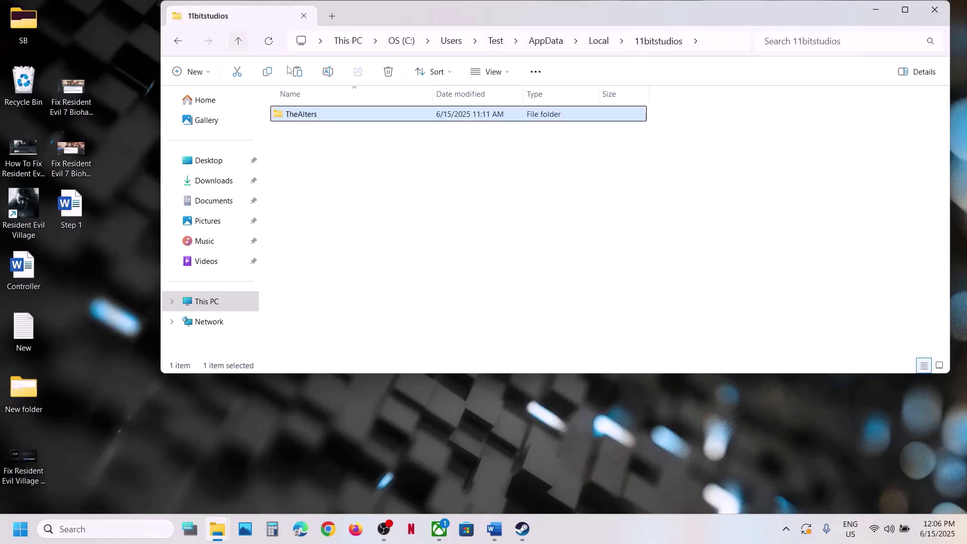
Browse to TheAlters > MSStore > Saved, select its Config folder, and bring up and dismiss the folder's options.
{"action": "double_click", "coordinate": [324, 115]}
{"action": "double_click", "coordinate": [304, 116]}
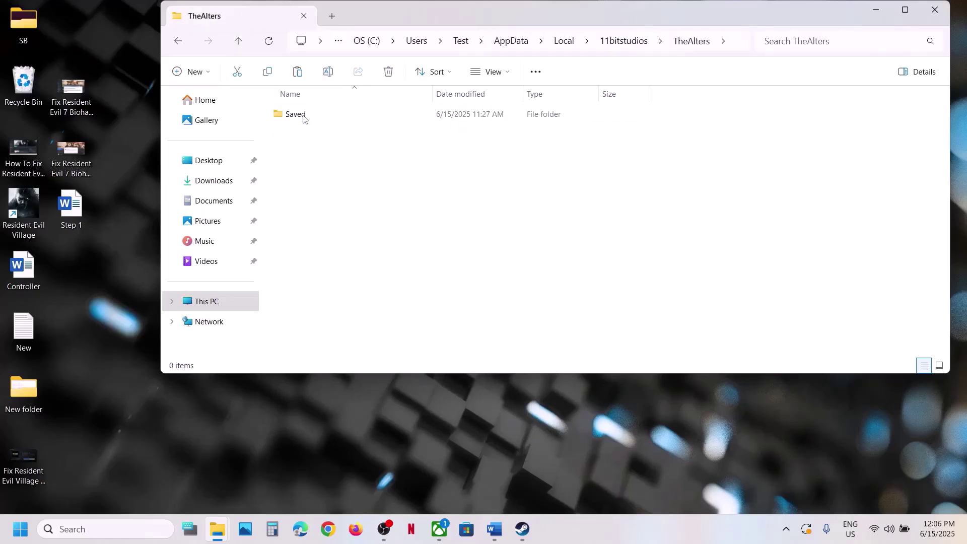
{"action": "double_click", "coordinate": [330, 118]}
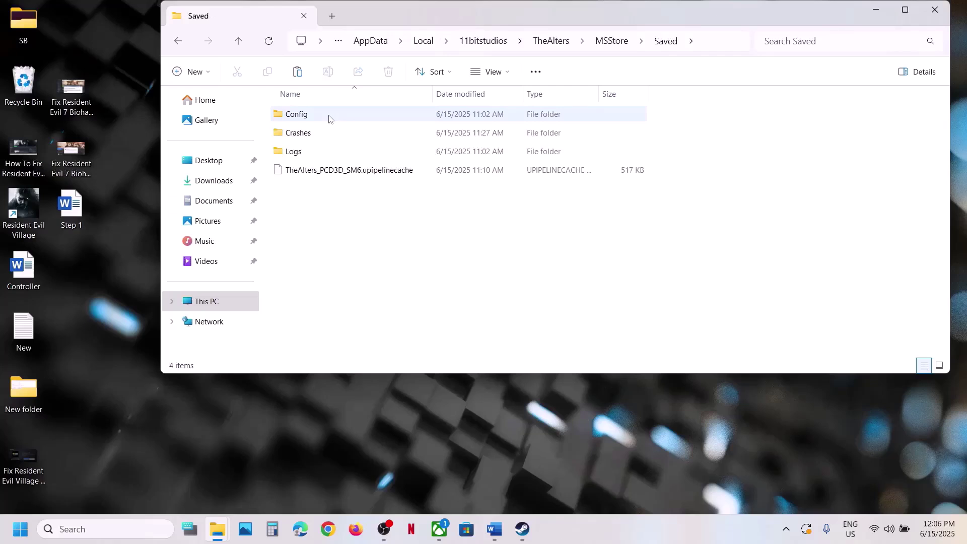
{"action": "left_click", "coordinate": [314, 119]}
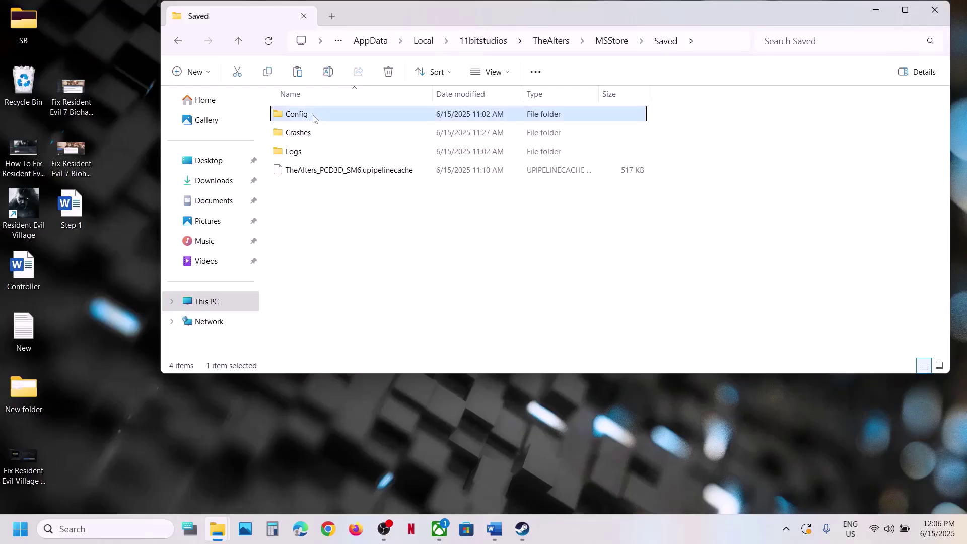
{"action": "right_click", "coordinate": [355, 115]}
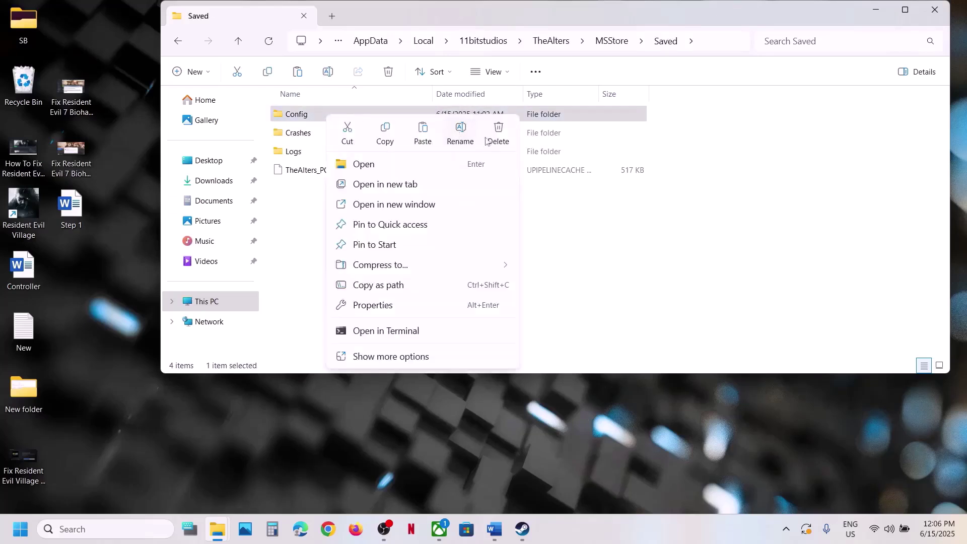
{"action": "key", "text": "Escape"}
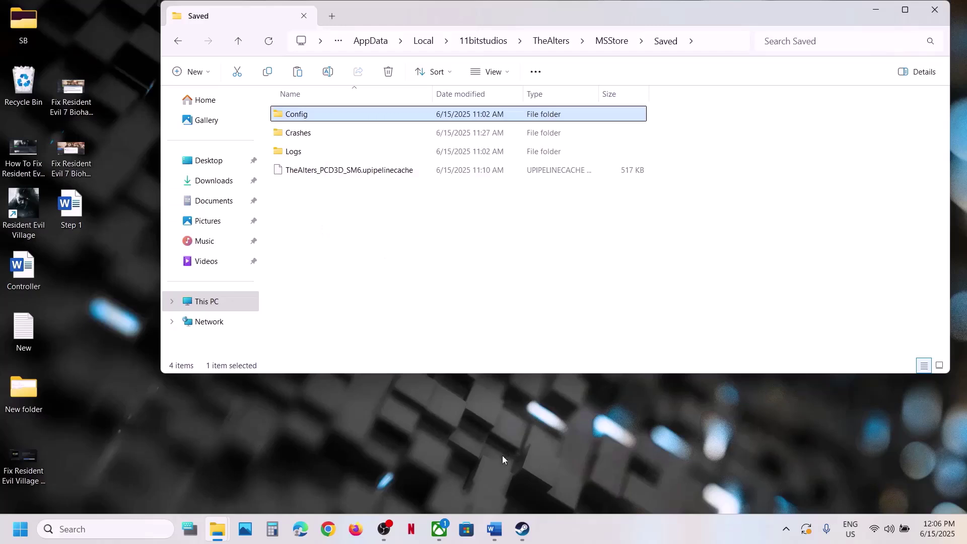
Switch to the Word document and highlight Step 3's instructions on renaming the save game files, losing progress and creating a backup first.
{"action": "left_click", "coordinate": [494, 529]}
{"action": "left_click", "coordinate": [262, 256]}
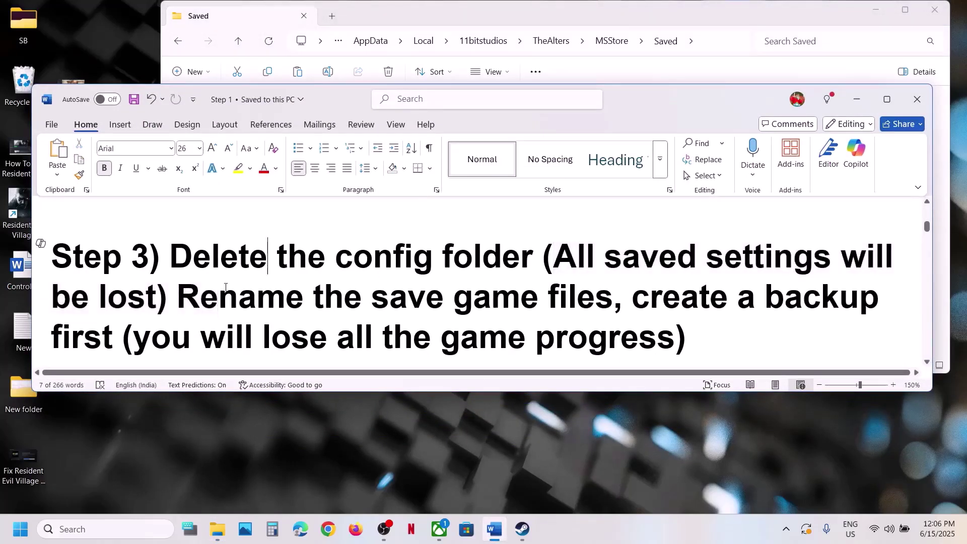
{"action": "left_click_drag", "start_coordinate": [184, 294], "coordinate": [580, 308]}
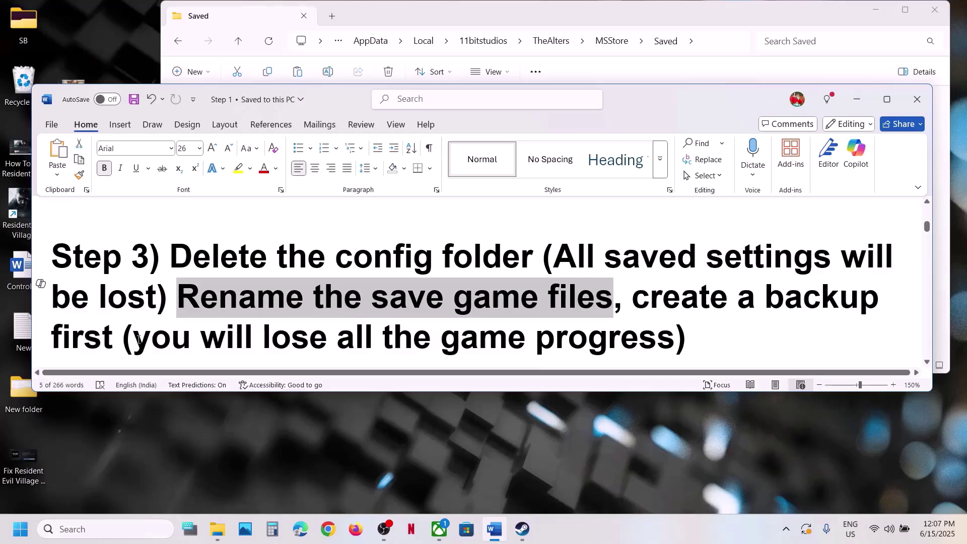
{"action": "left_click_drag", "start_coordinate": [139, 339], "coordinate": [662, 284]}
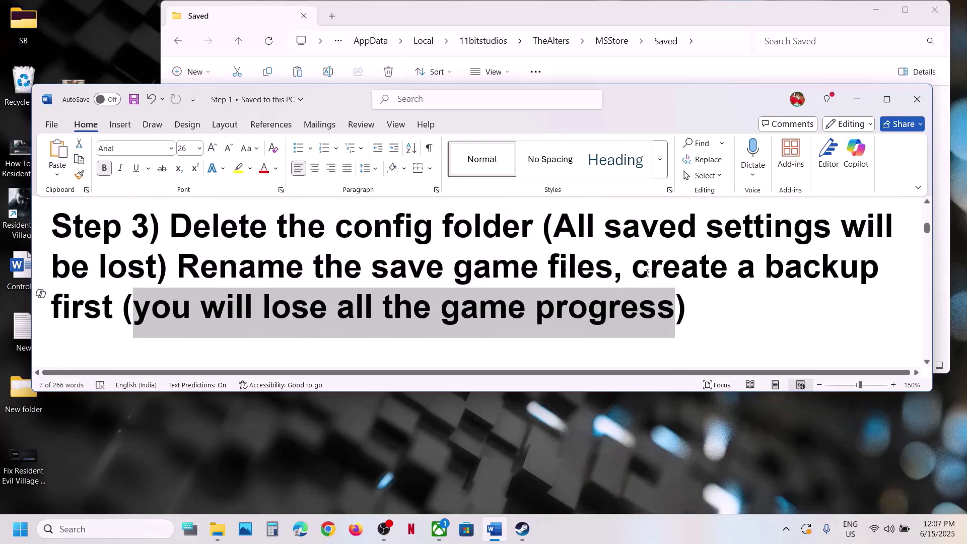
{"action": "left_click_drag", "start_coordinate": [634, 272], "coordinate": [121, 310]}
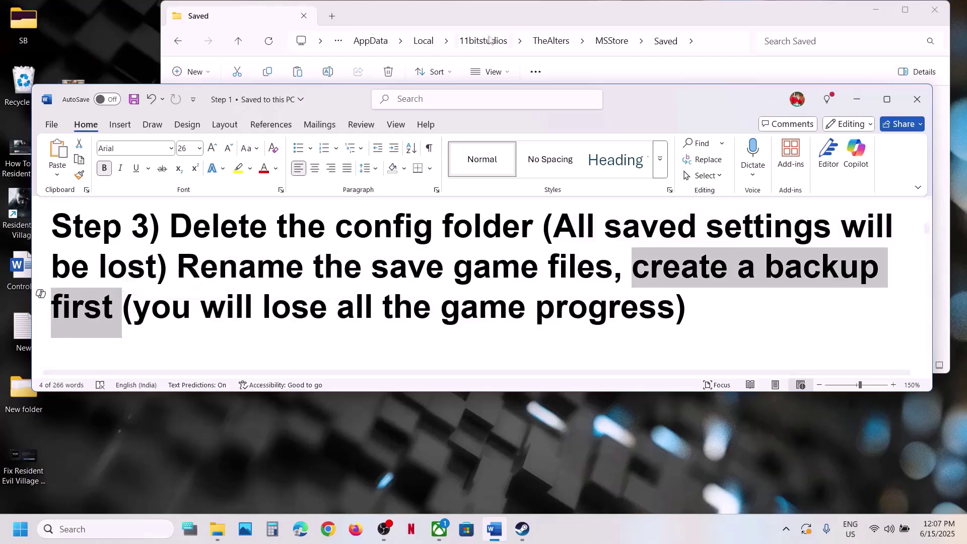
Back up the 11bitstudios folder from Local by copying it to the desktop, and place the copy beside sl.pcl.dll.
{"action": "left_click", "coordinate": [501, 20]}
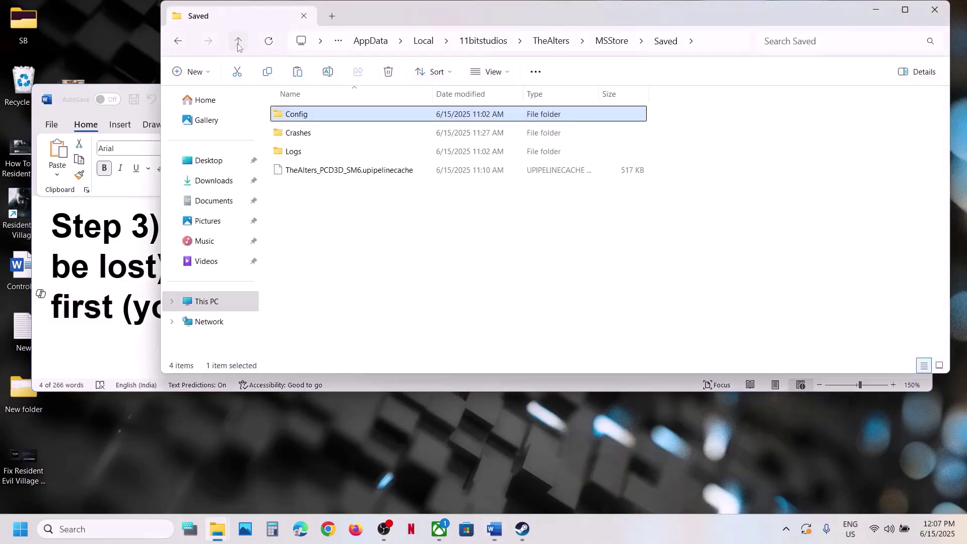
{"action": "left_click", "coordinate": [238, 43]}
{"action": "left_click", "coordinate": [238, 43]}
{"action": "left_click", "coordinate": [239, 43]}
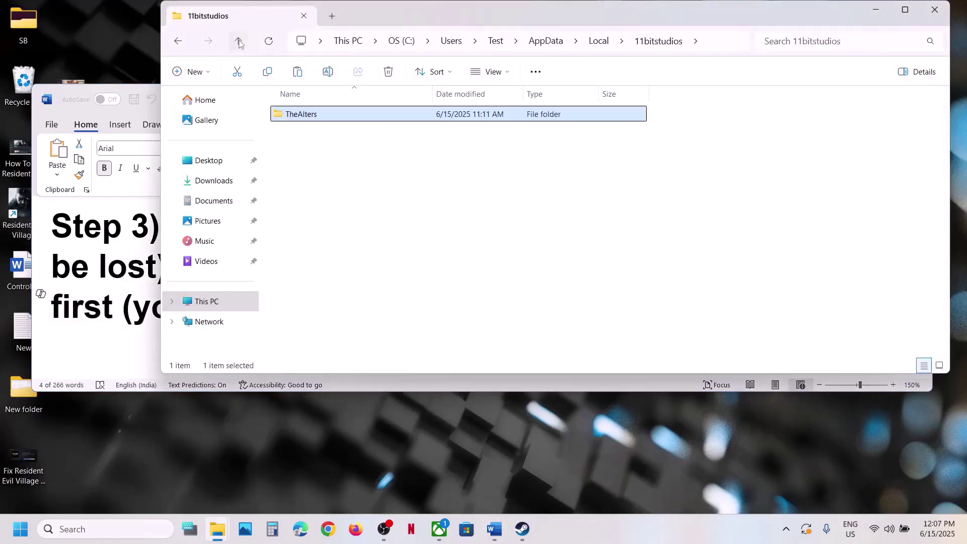
{"action": "left_click", "coordinate": [239, 41]}
{"action": "right_click", "coordinate": [307, 189]}
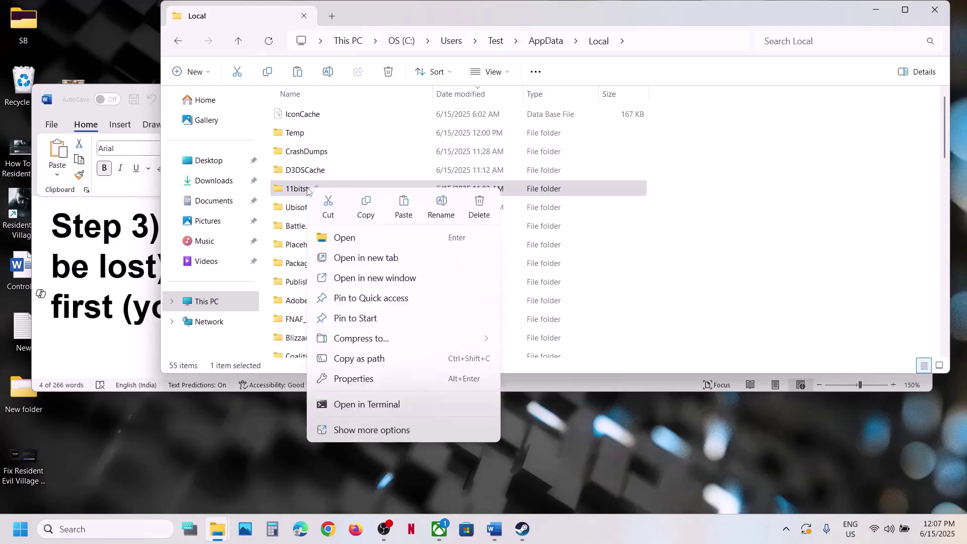
{"action": "right_click", "coordinate": [297, 191]}
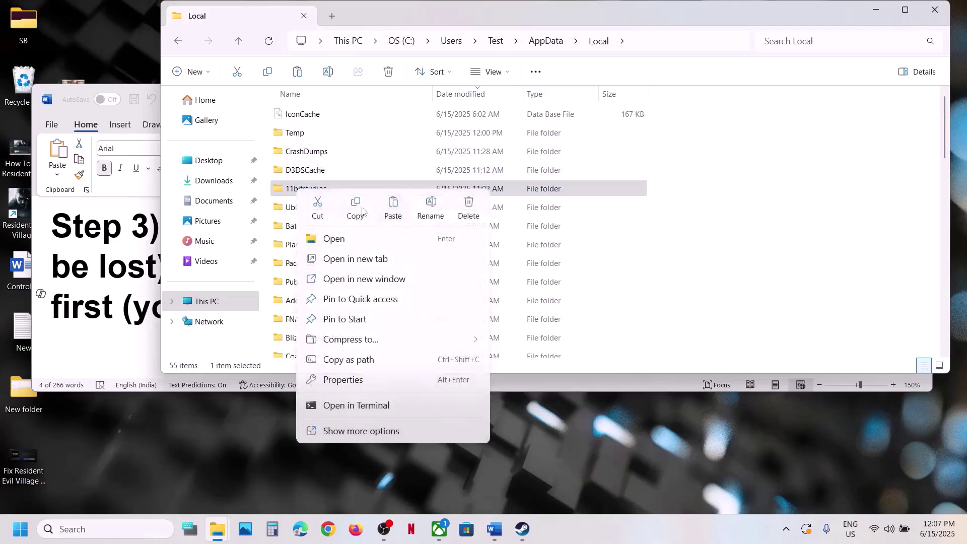
{"action": "left_click", "coordinate": [356, 206]}
{"action": "key", "text": "super+d"}
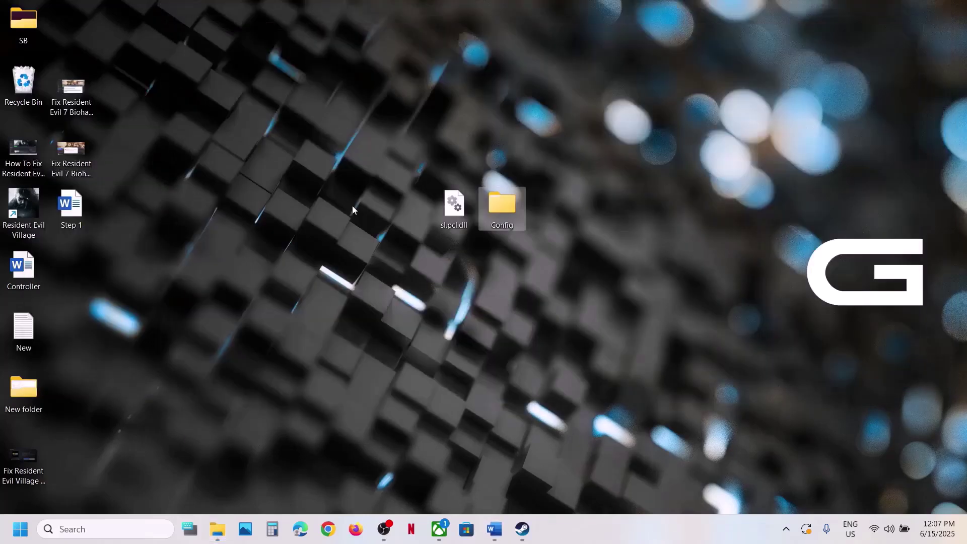
{"action": "key", "text": "ctrl+v"}
{"action": "left_click_drag", "start_coordinate": [69, 42], "coordinate": [422, 225]}
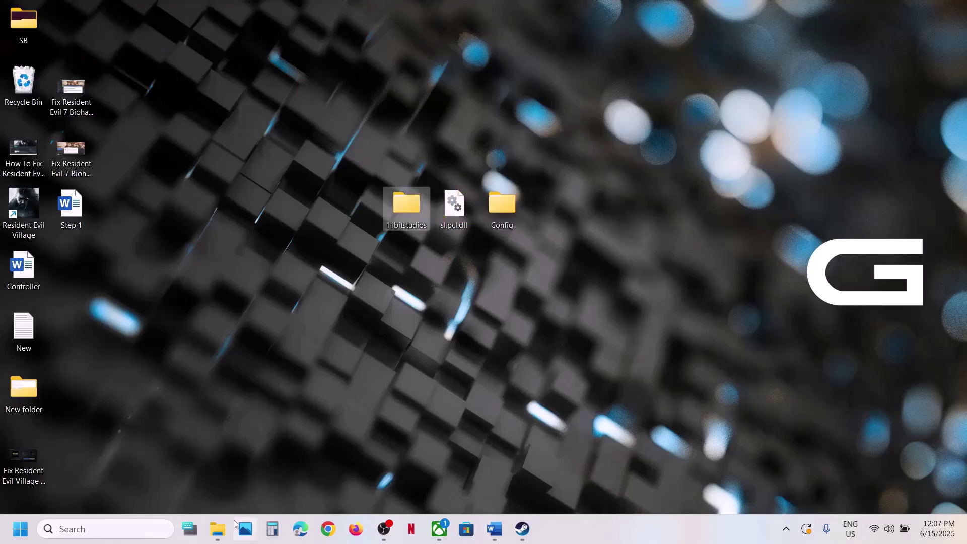
Return to the Local folder in File Explorer and rename the 11bitstudios folder as 11bitstudios.old.
{"action": "mouse_move", "coordinate": [226, 533]}
{"action": "left_click", "coordinate": [304, 462]}
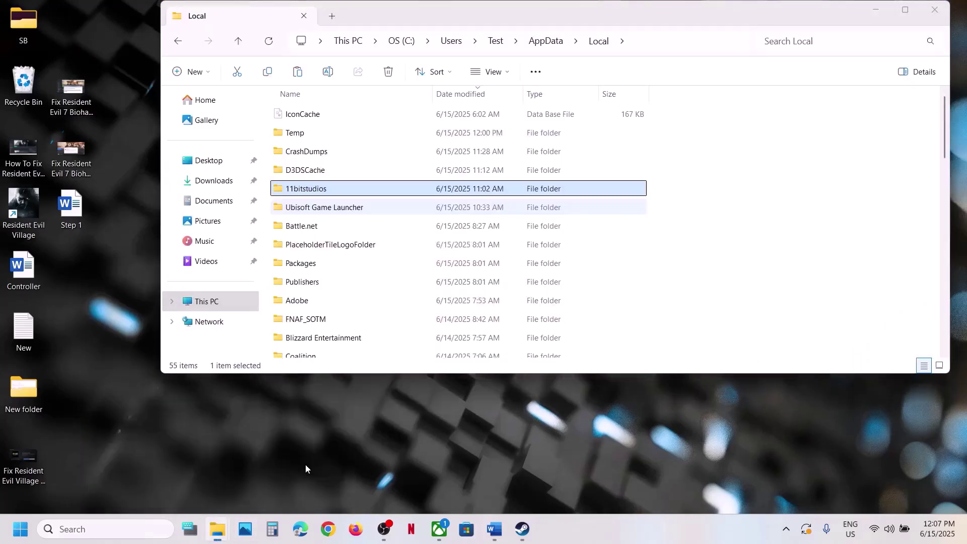
{"action": "right_click", "coordinate": [321, 193]}
{"action": "left_click", "coordinate": [467, 205]}
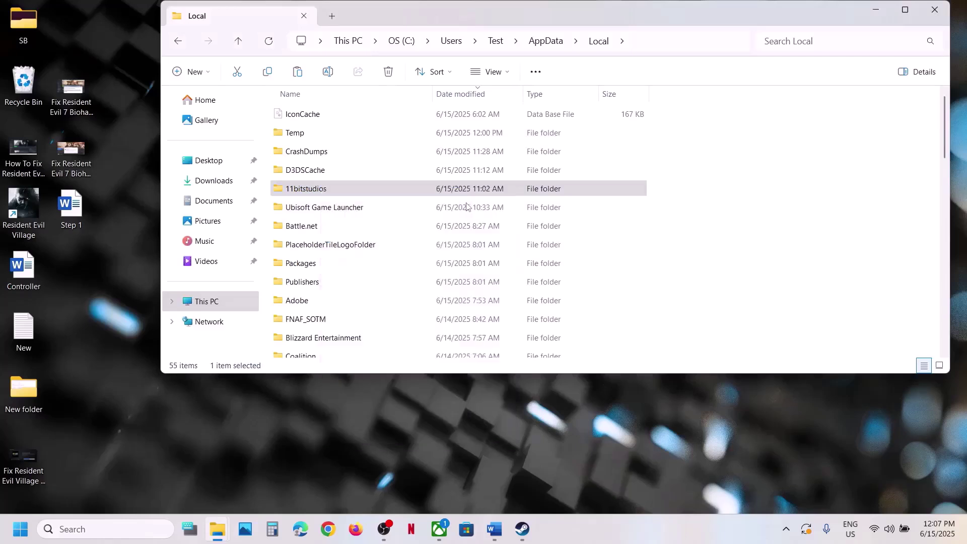
{"action": "left_click", "coordinate": [336, 190]}
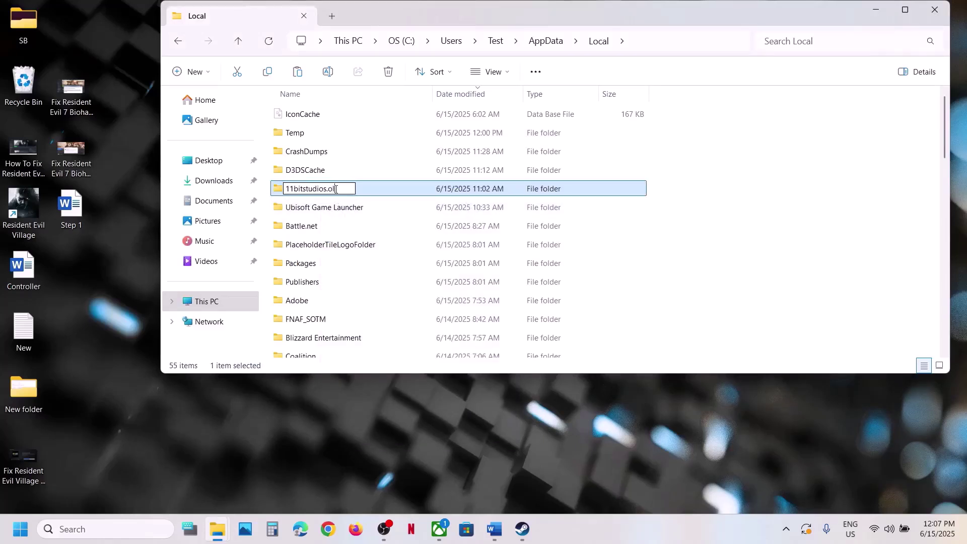
{"action": "left_click", "coordinate": [689, 255]}
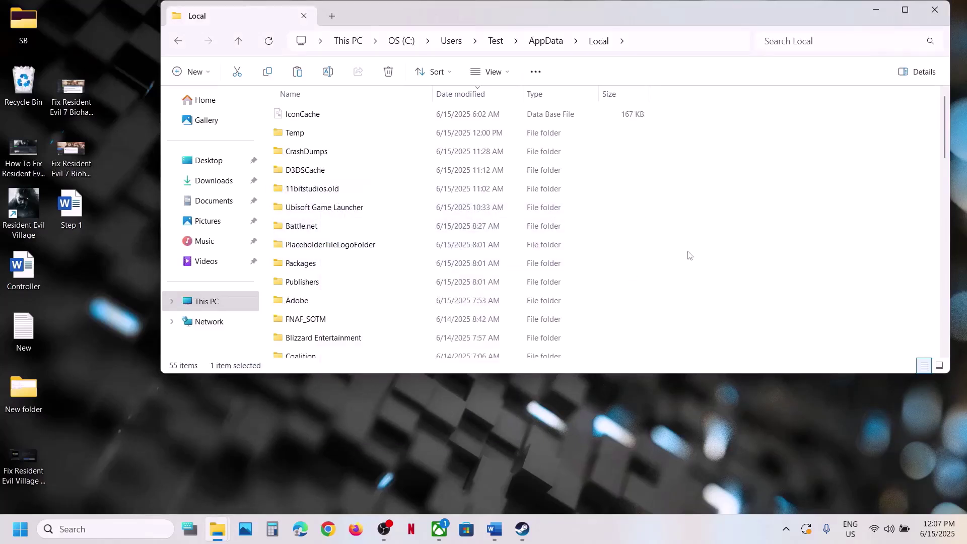
Review Step 4 in the Word document, and set The Alters' launch options to -dx12 in its Steam properties.
{"action": "left_click", "coordinate": [523, 528]}
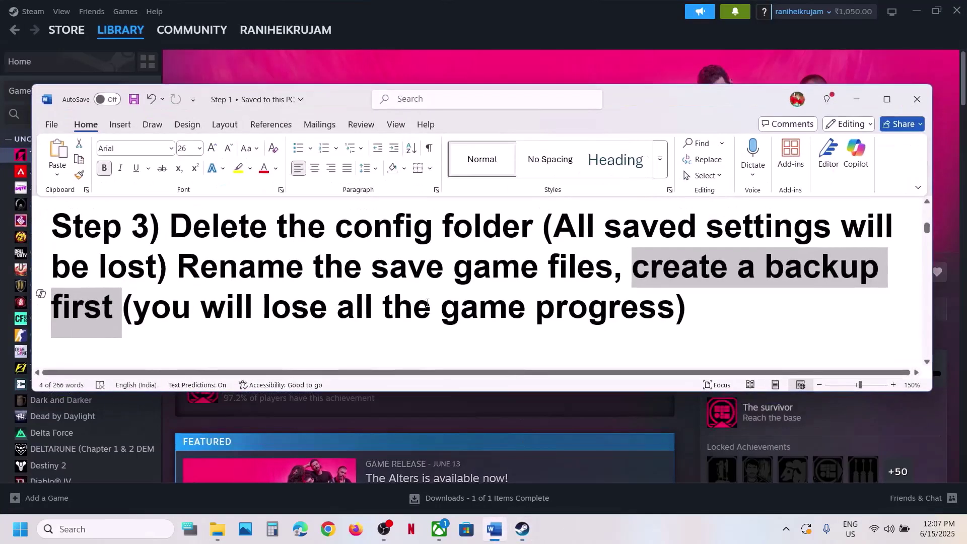
{"action": "scroll", "coordinate": [428, 303], "scroll_direction": "down", "scroll_amount": 5}
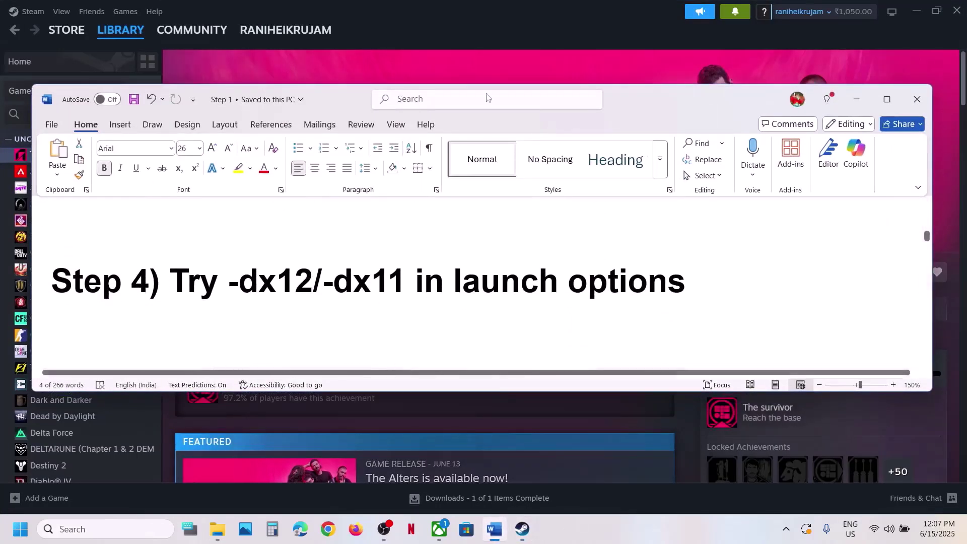
{"action": "left_click", "coordinate": [459, 63]}
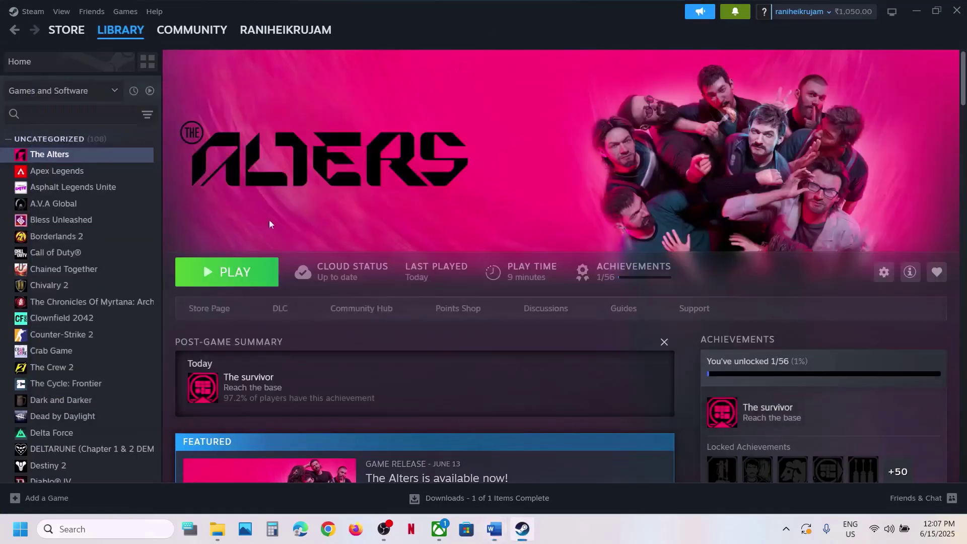
{"action": "right_click", "coordinate": [100, 154]}
{"action": "left_click", "coordinate": [152, 246]}
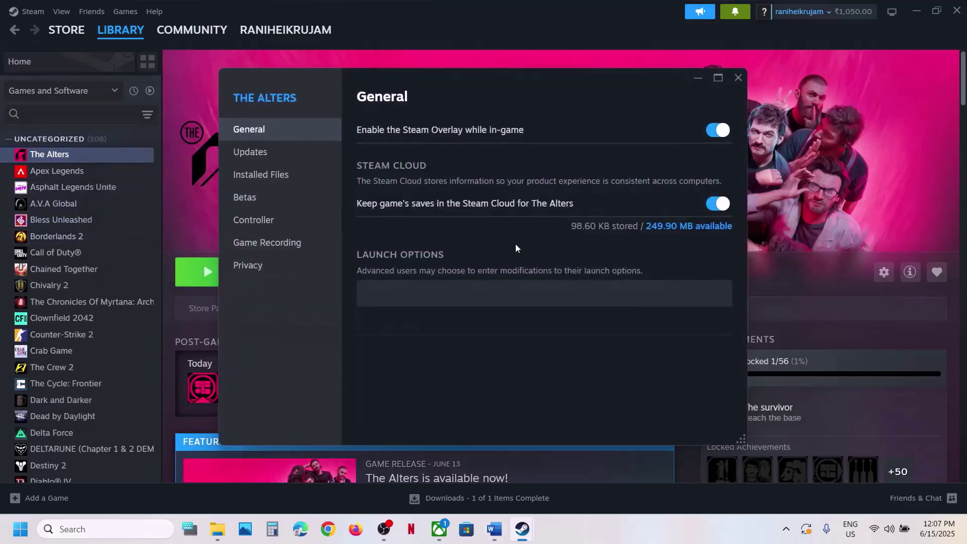
{"action": "left_click", "coordinate": [409, 287]}
{"action": "left_click", "coordinate": [741, 86]}
Reopen The Alters' properties and replace the launch option with -d3d12.
{"action": "right_click", "coordinate": [89, 153]}
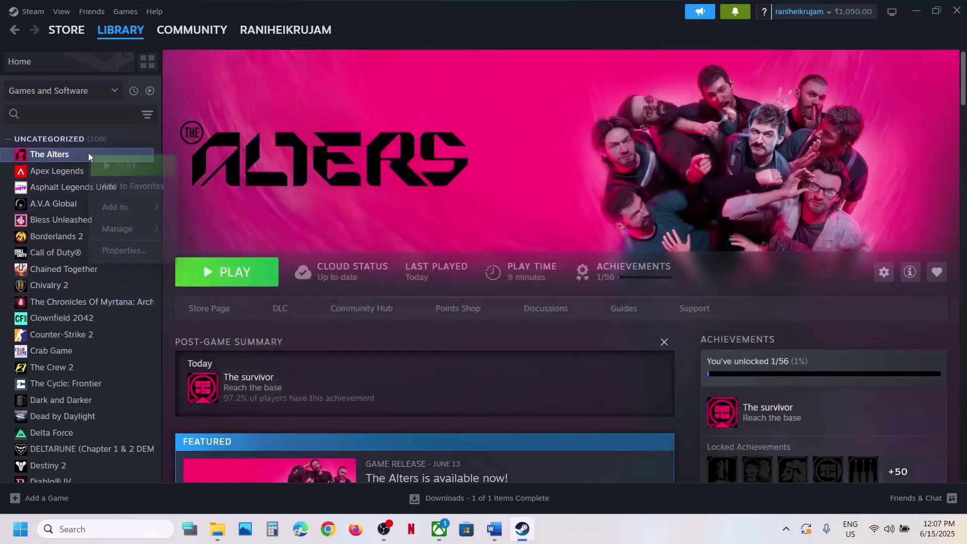
{"action": "left_click", "coordinate": [126, 250]}
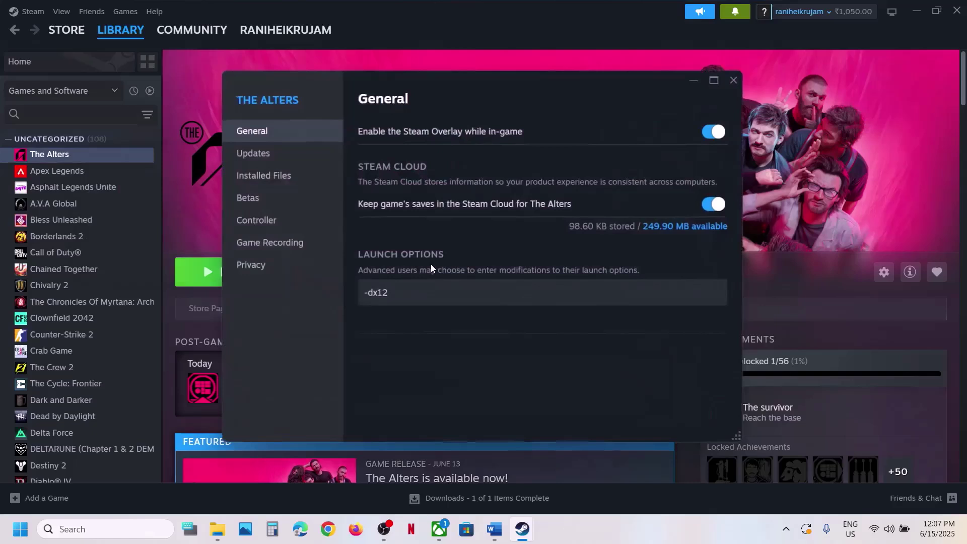
{"action": "left_click", "coordinate": [407, 288]}
{"action": "key", "text": "ctrl+a"}
{"action": "type", "text": "-d3d"}
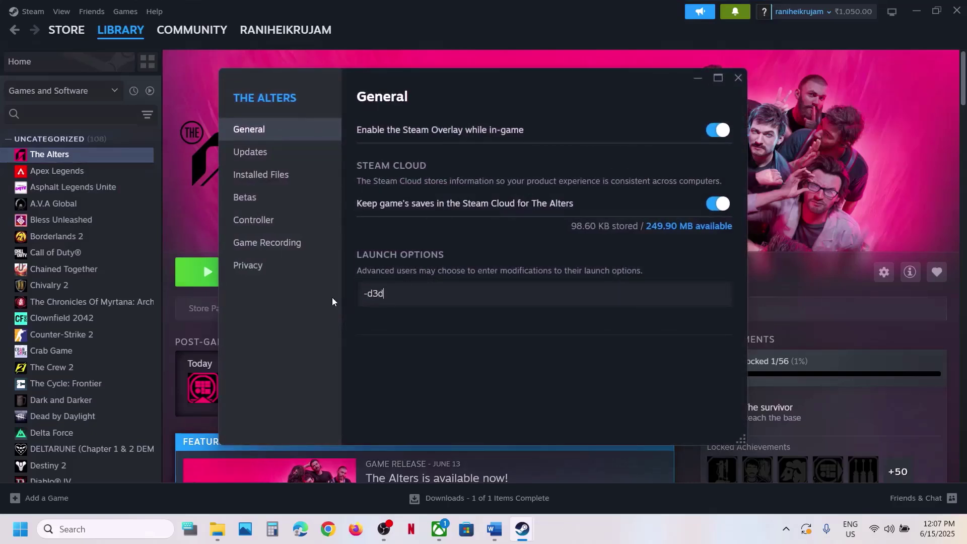
{"action": "type", "text": "12"}
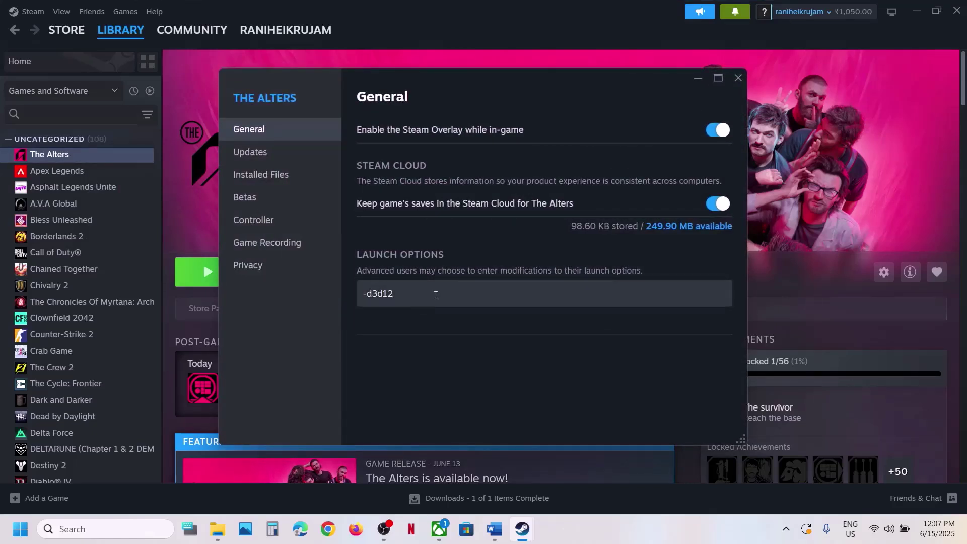
Try the DirectX 11 launch options for The Alters, entering -dx11 and replacing it with -d3d11.
{"action": "key", "text": "ctrl+a"}
{"action": "type", "text": "-dx11"}
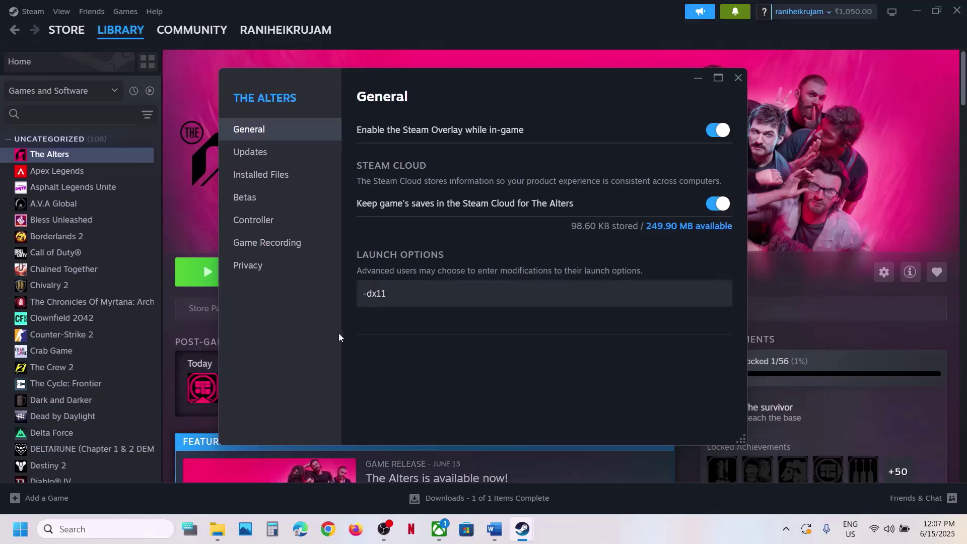
{"action": "left_click_drag", "start_coordinate": [425, 295], "coordinate": [342, 293]}
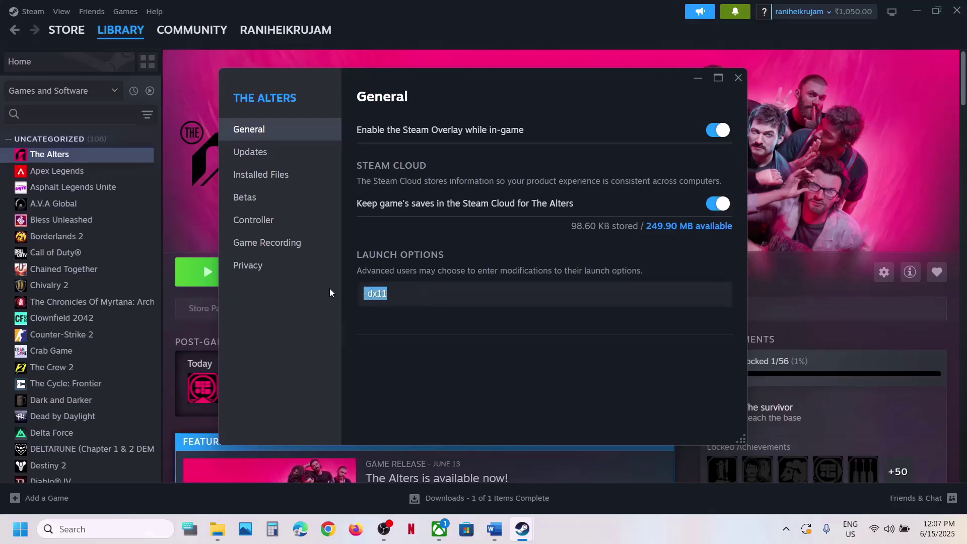
{"action": "type", "text": "-d3d11"}
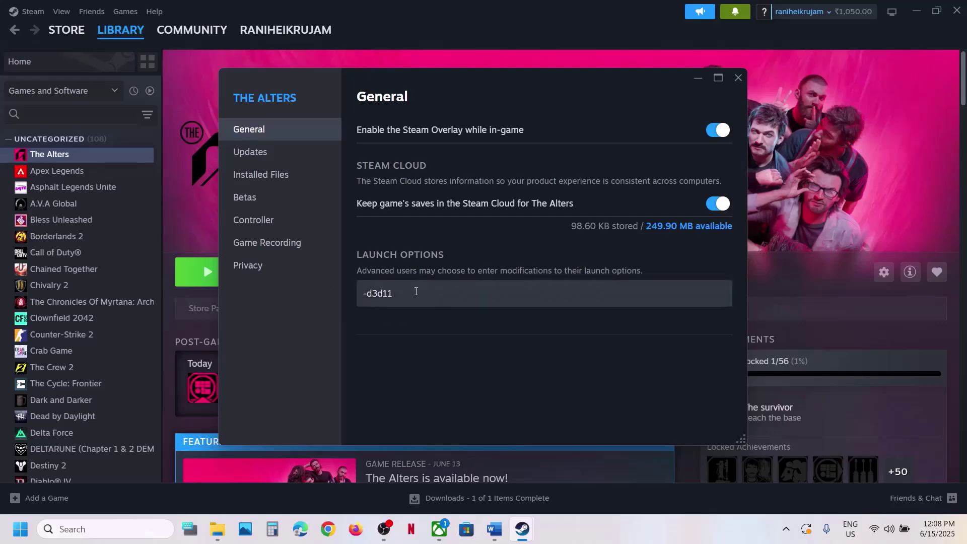
Clear The Alters' launch options and close its properties.
{"action": "left_click_drag", "start_coordinate": [416, 291], "coordinate": [342, 289]}
{"action": "key", "text": "BackSpace"}
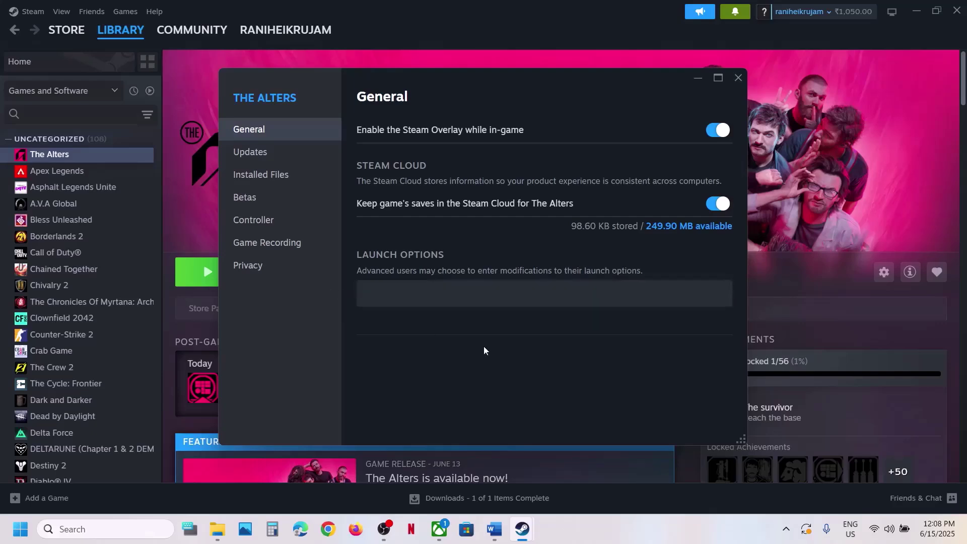
{"action": "left_click", "coordinate": [742, 73]}
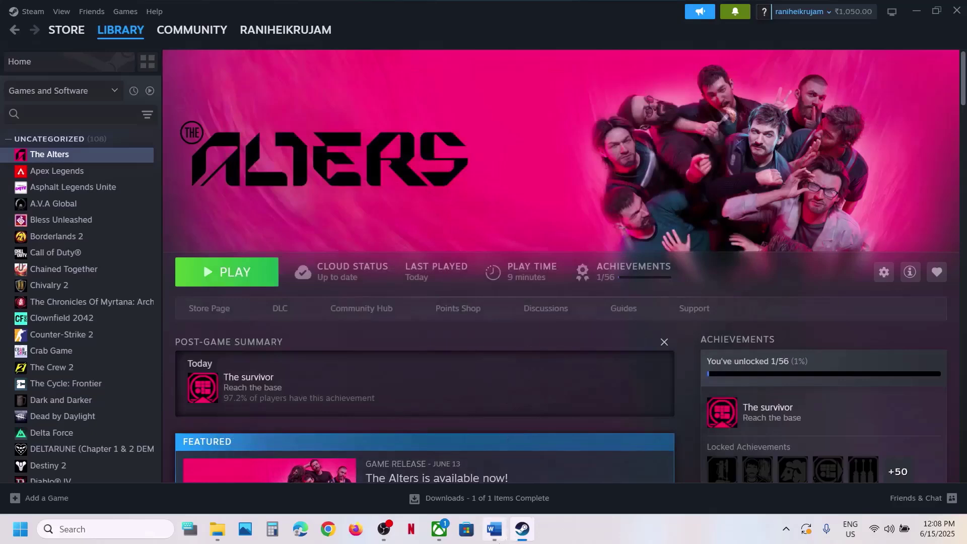
Switch to the Word document, maximize it, and highlight the NVIDIA driver download link under Step 5.
{"action": "left_click", "coordinate": [494, 529]}
{"action": "scroll", "coordinate": [453, 262], "scroll_direction": "down", "scroll_amount": 5}
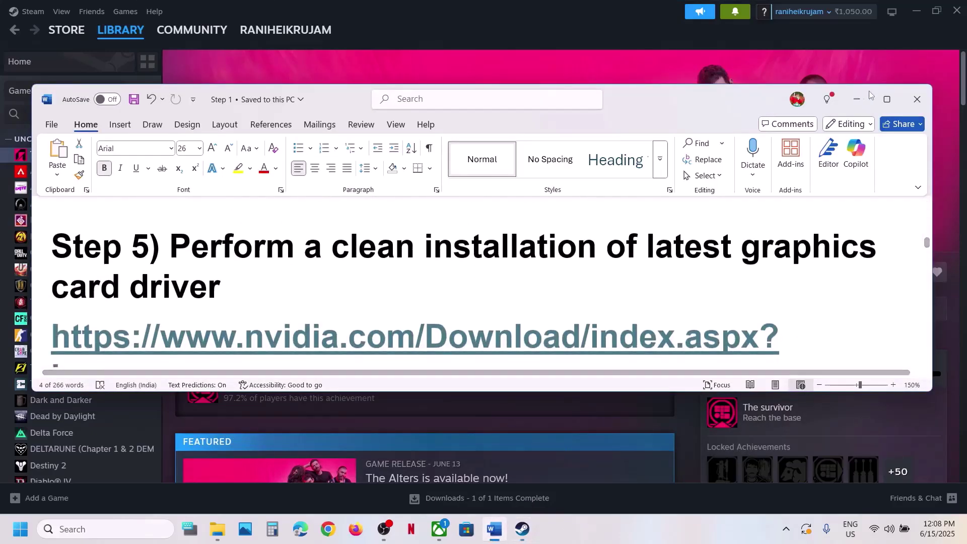
{"action": "left_click", "coordinate": [887, 99]}
{"action": "scroll", "coordinate": [172, 297], "scroll_direction": "up", "scroll_amount": 1}
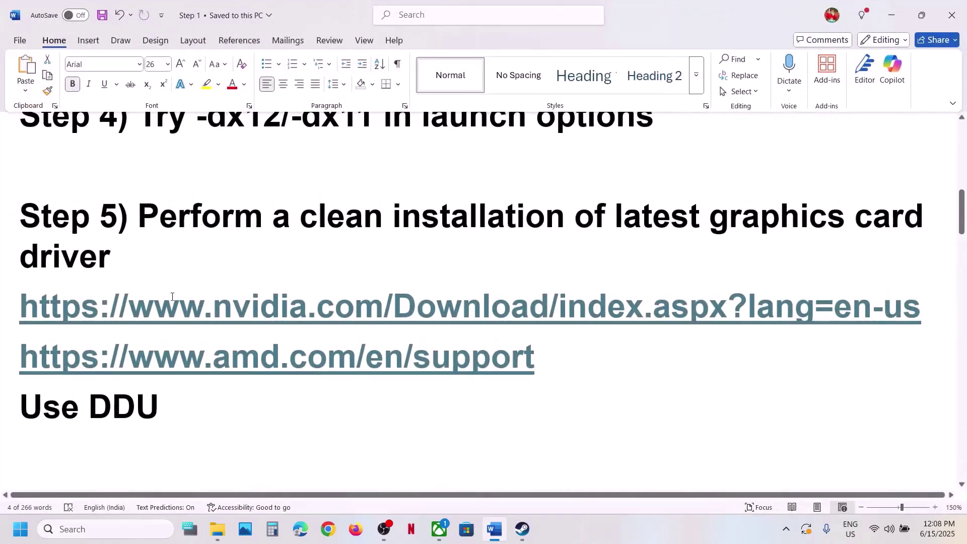
{"action": "left_click_drag", "start_coordinate": [107, 306], "coordinate": [588, 307]}
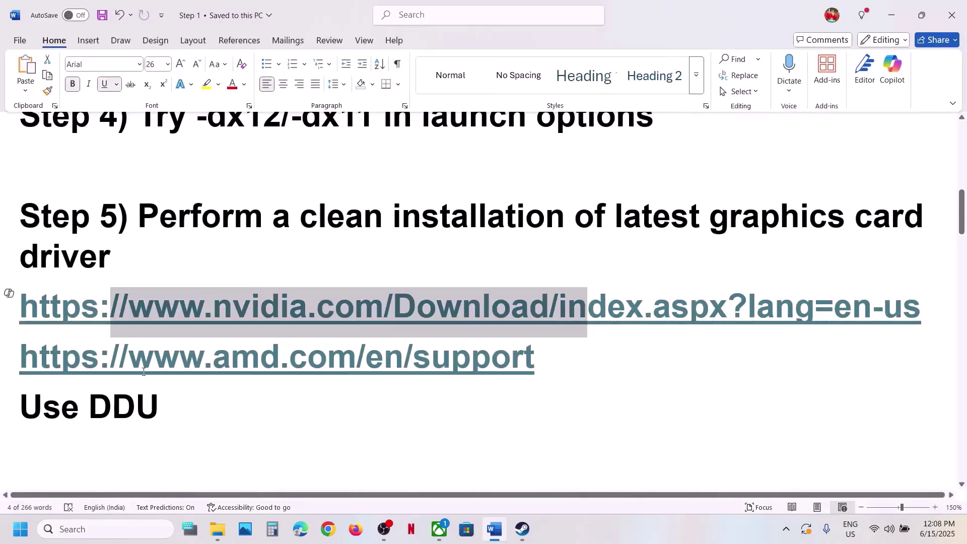
Highlight the AMD support link, and search NVIDIA's drivers page in Chrome for the GeForce RTX 3050 Laptop GPU driver for Windows 11.
{"action": "left_click_drag", "start_coordinate": [144, 372], "coordinate": [557, 388]}
{"action": "left_click", "coordinate": [698, 476]}
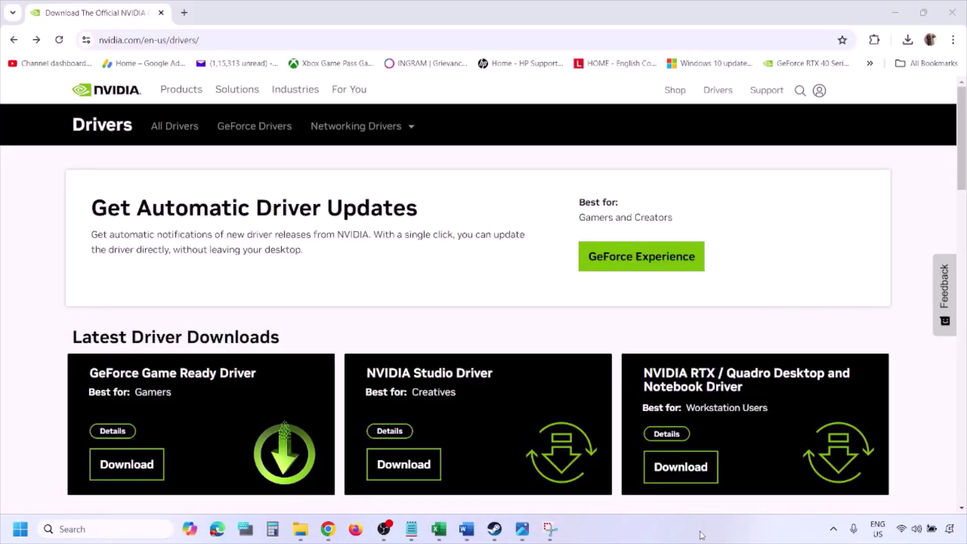
{"action": "scroll", "coordinate": [226, 308], "scroll_direction": "down", "scroll_amount": 9}
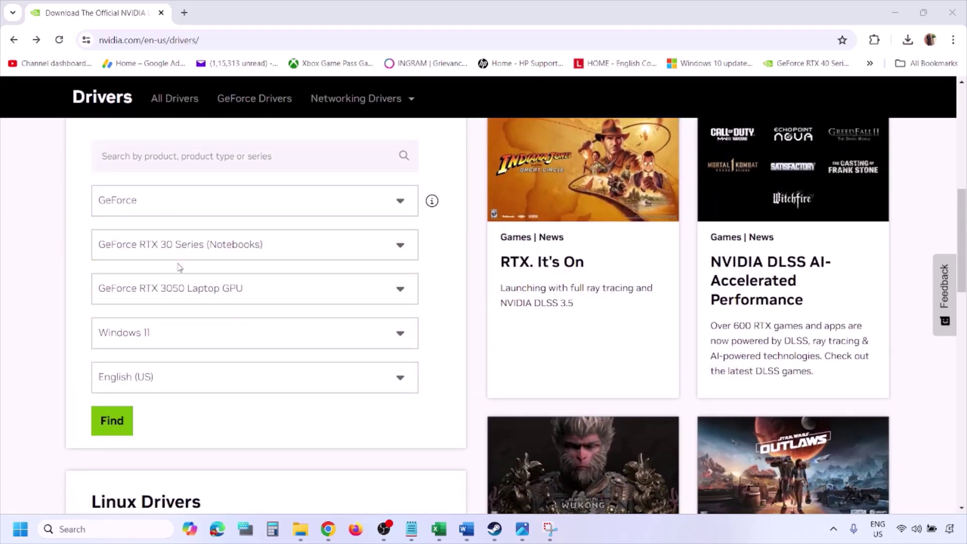
{"action": "left_click", "coordinate": [160, 337]}
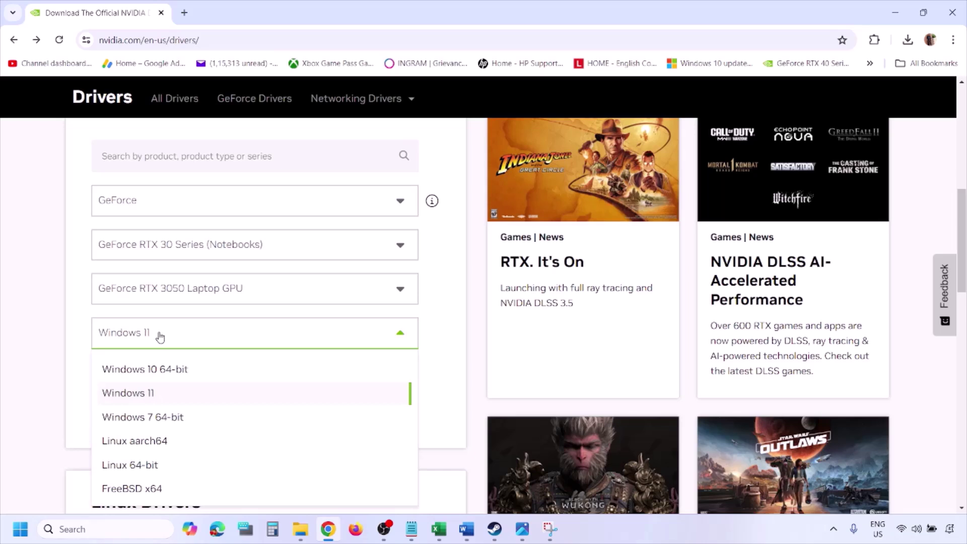
{"action": "left_click", "coordinate": [144, 395]}
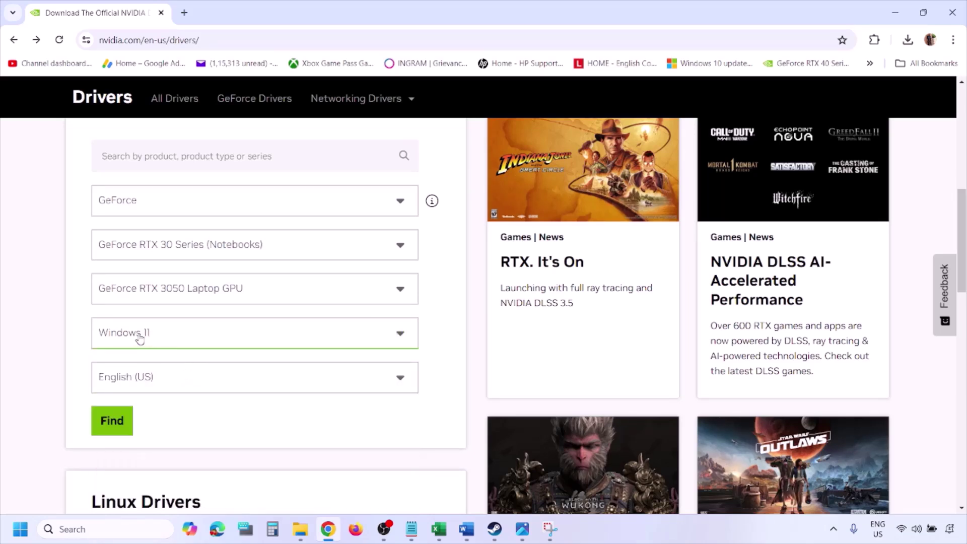
{"action": "left_click", "coordinate": [112, 422]}
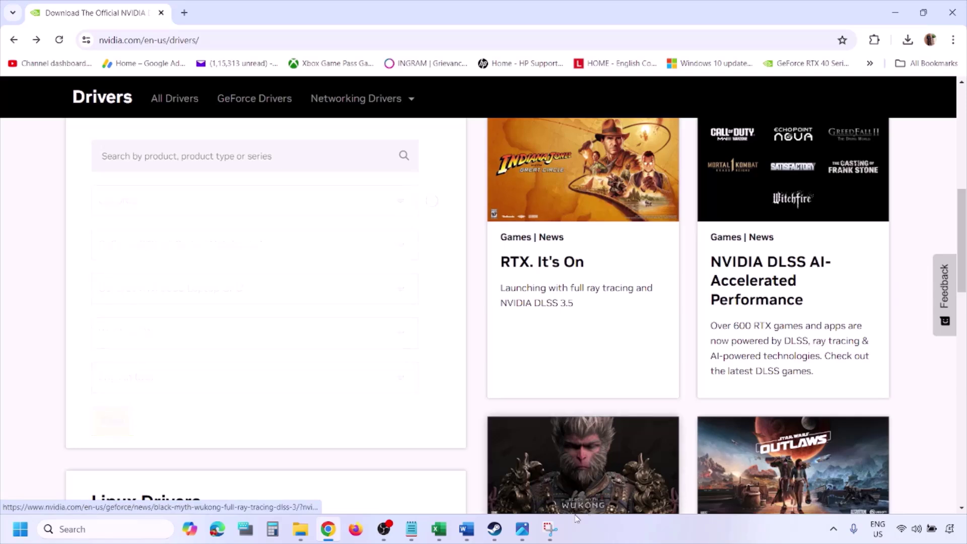
Switch to Photos and review images 1.png through 5.png, covering the Game Ready driver download and the custom clean installation options.
{"action": "left_click", "coordinate": [523, 529]}
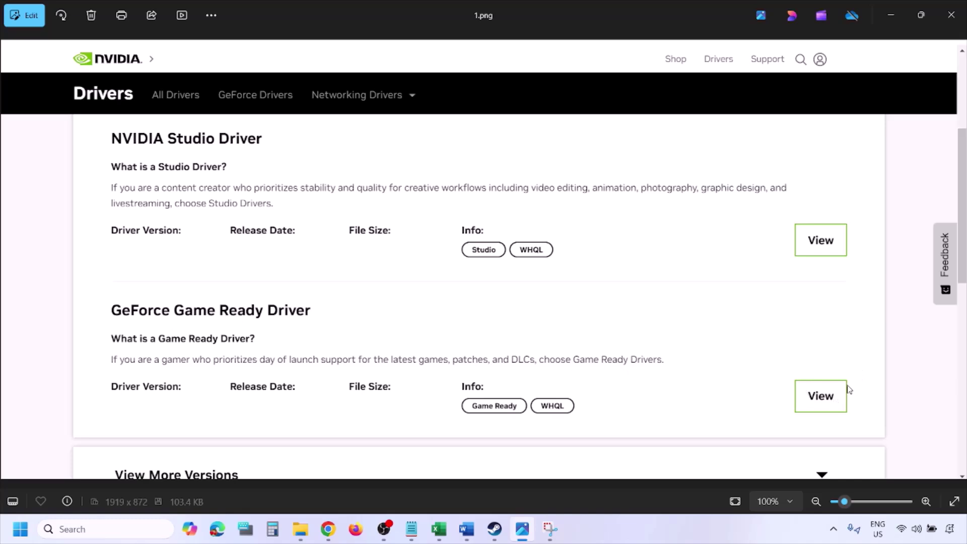
{"action": "key", "text": "Right"}
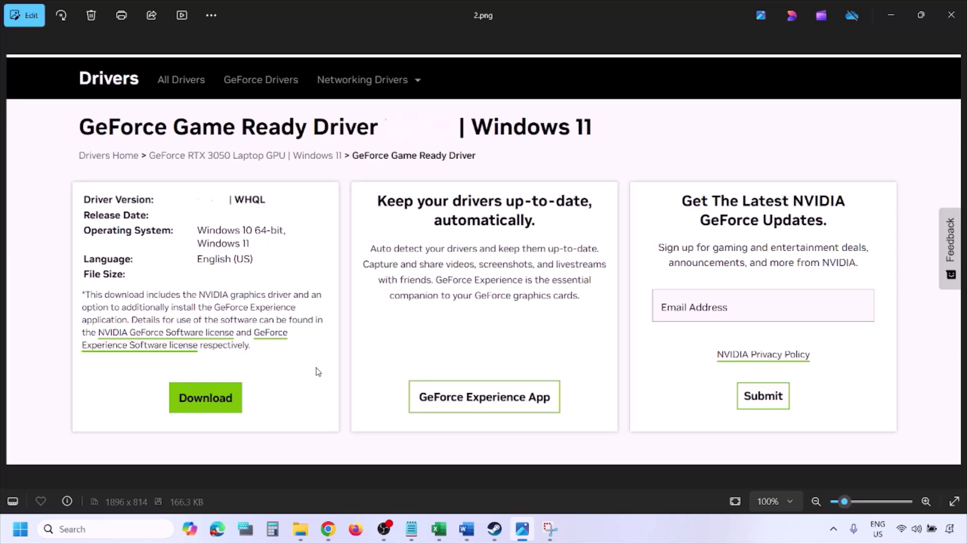
{"action": "key", "text": "Right"}
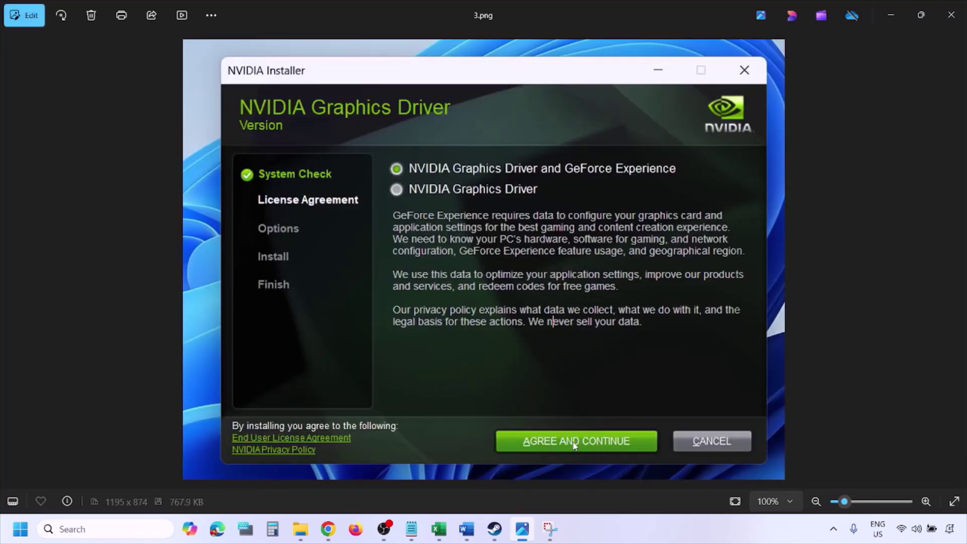
{"action": "key", "text": "Right"}
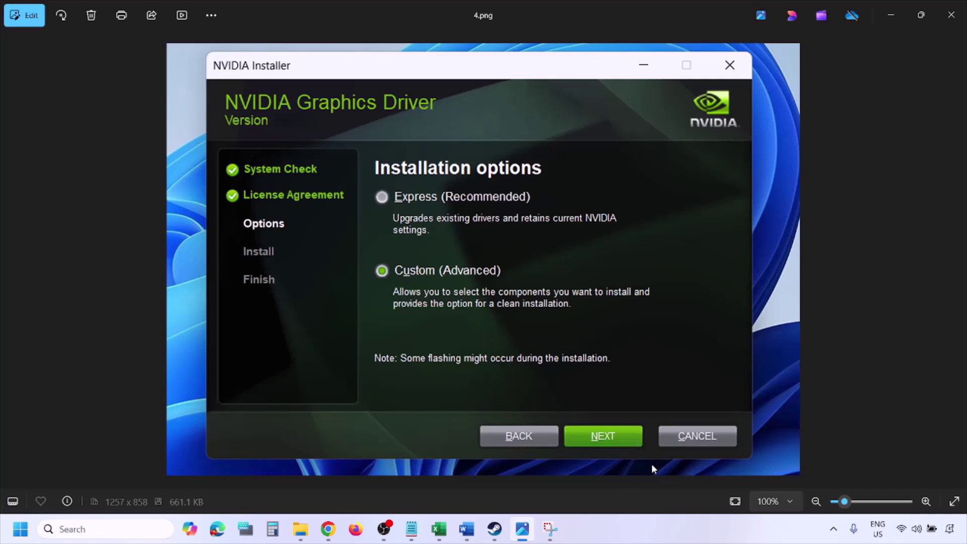
{"action": "key", "text": "Right"}
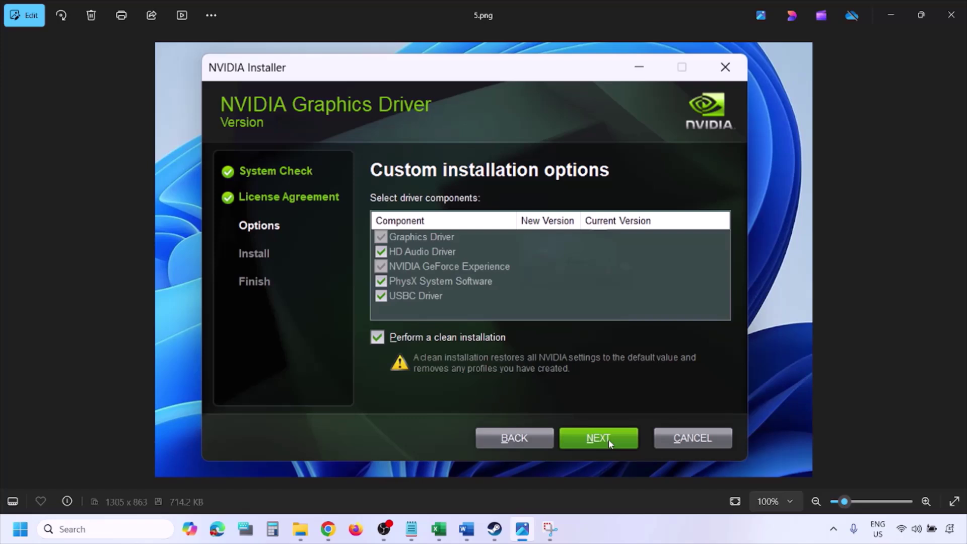
Bring up the Windows power options to point out Restart, and dismiss them.
{"action": "left_click", "coordinate": [21, 529]}
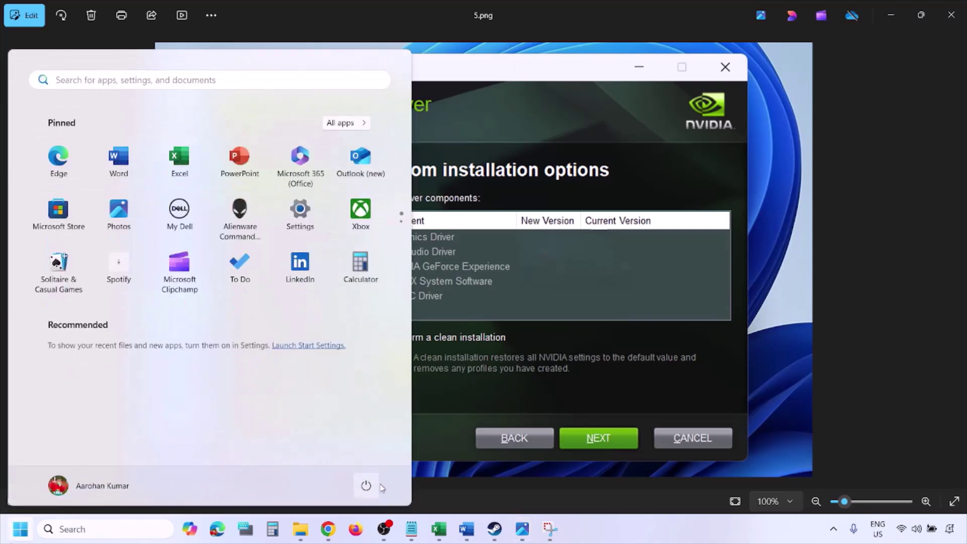
{"action": "left_click", "coordinate": [368, 488]}
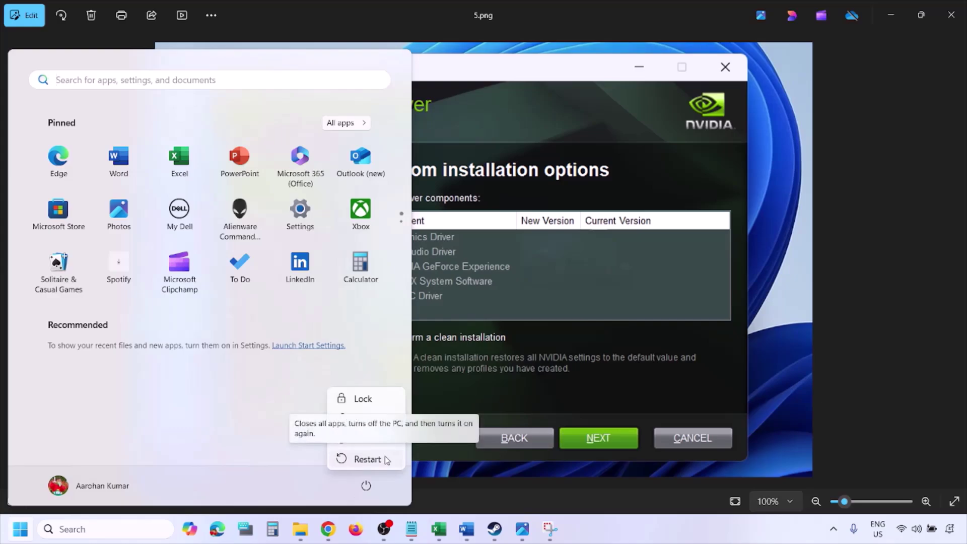
{"action": "left_click", "coordinate": [661, 539]}
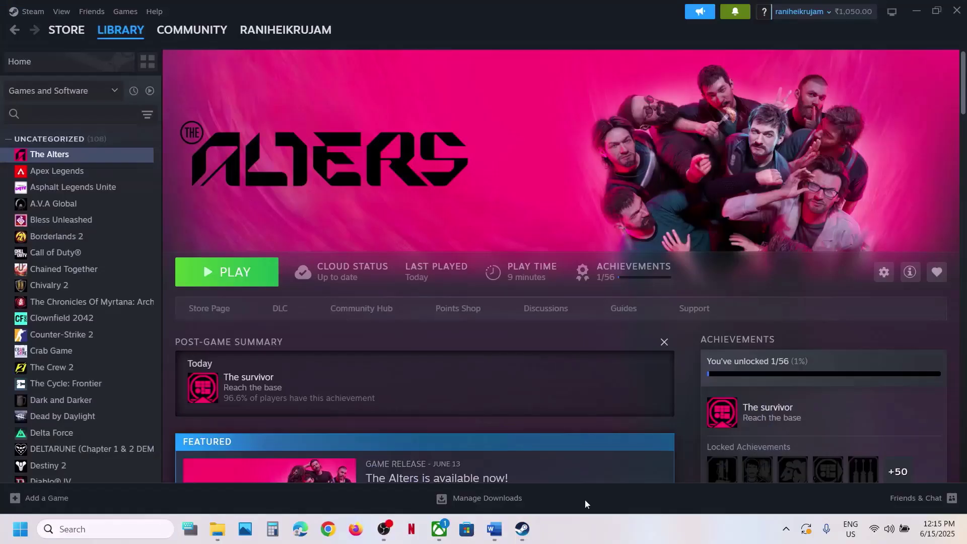
Switch to the Word document and select "graphics" in the Step 6 heading about running the game on the dedicated graphics card.
{"action": "left_click", "coordinate": [494, 529]}
{"action": "scroll", "coordinate": [345, 340], "scroll_direction": "down", "scroll_amount": 3}
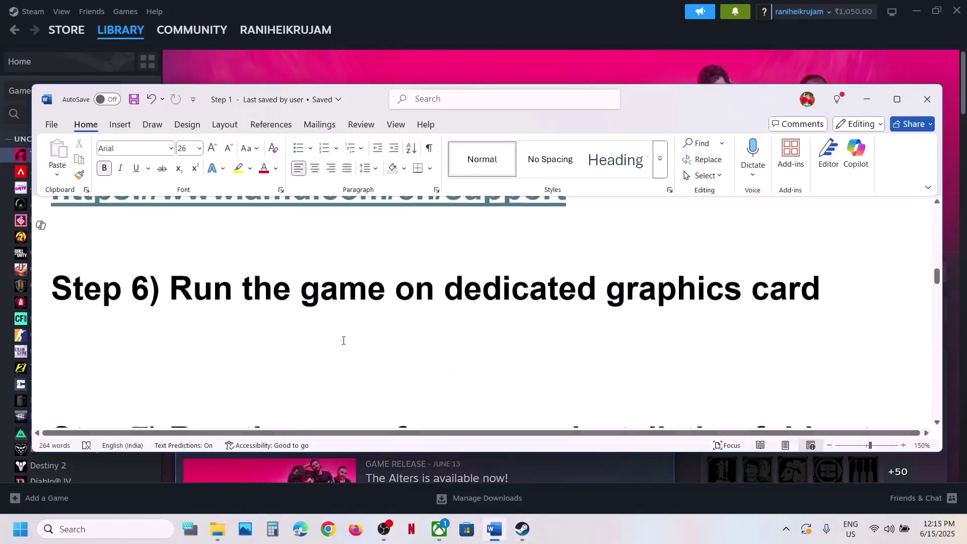
{"action": "scroll", "coordinate": [635, 327], "scroll_direction": "up", "scroll_amount": 1}
{"action": "double_click", "coordinate": [635, 327]}
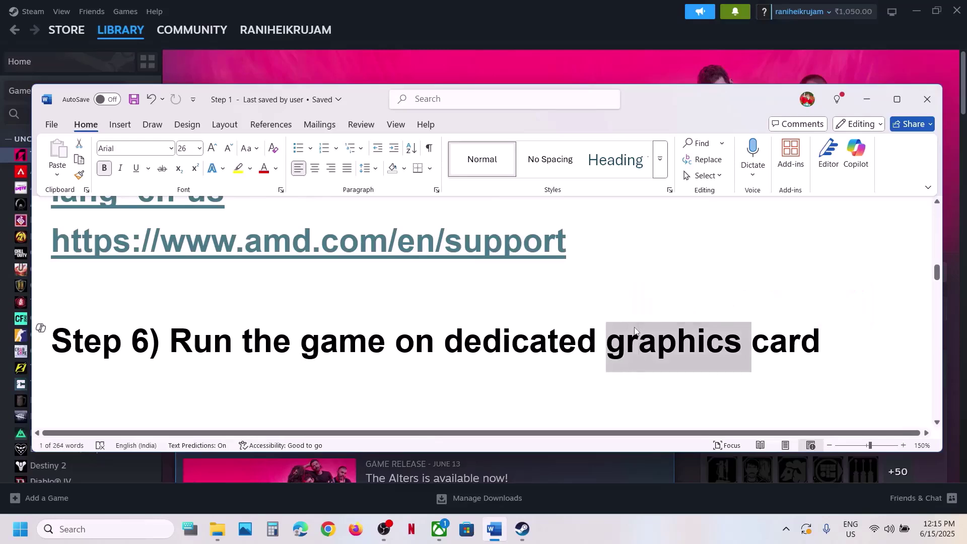
Search Windows for "graphics settings" and open the Graphics settings page.
{"action": "left_click", "coordinate": [154, 524]}
{"action": "type", "text": "graphics settings"}
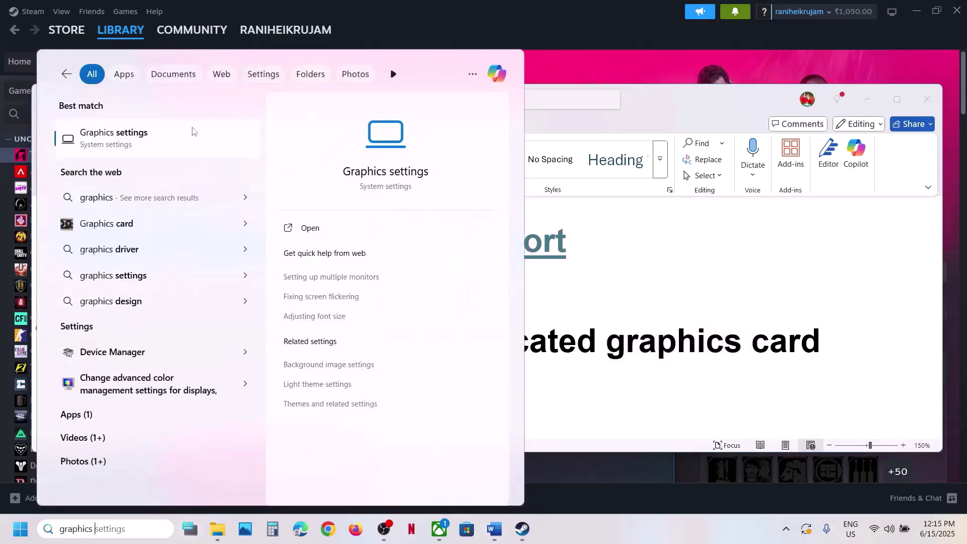
{"action": "left_click", "coordinate": [176, 133]}
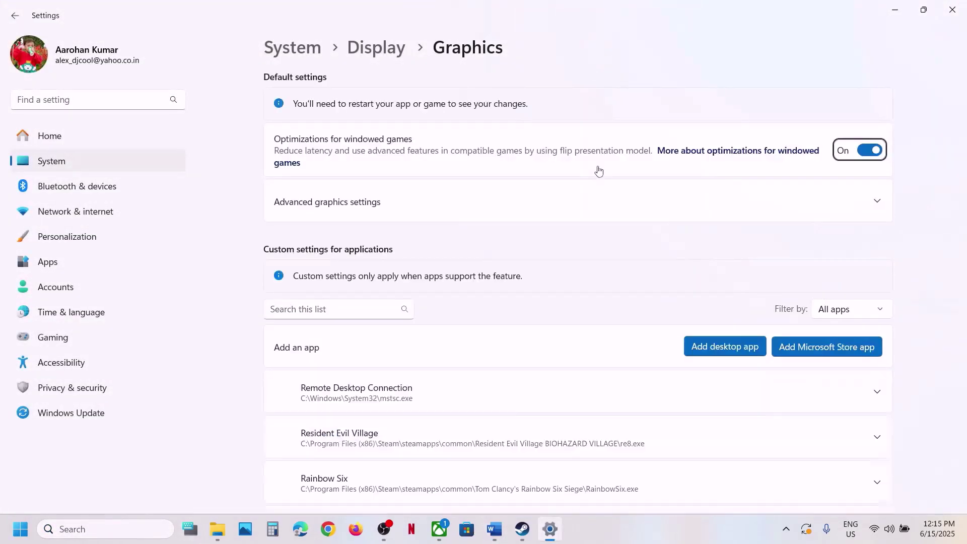
Add TheAlters-Win64-Shipping from The Alters\TheAlters\Binaries\Win64 in the Steam common folder as a desktop app with custom graphics settings.
{"action": "left_click", "coordinate": [705, 348]}
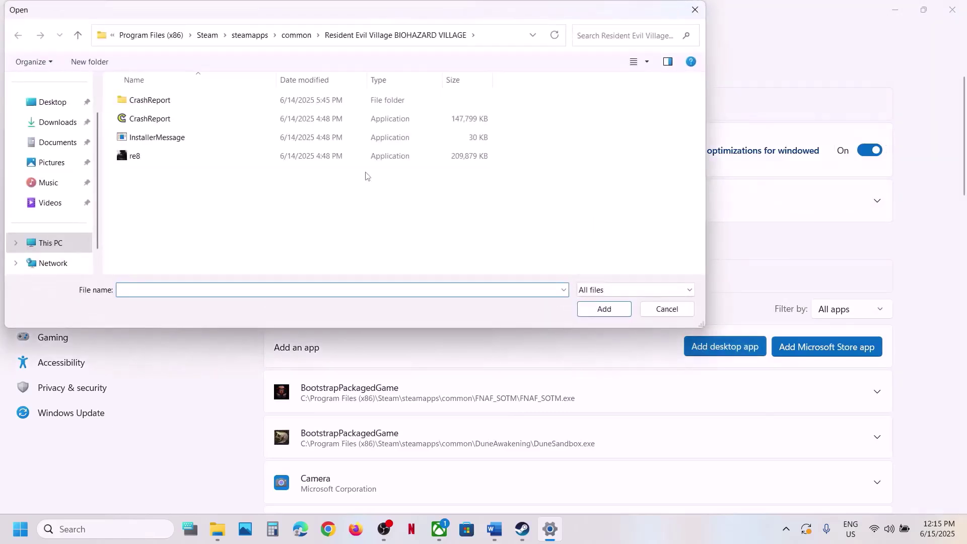
{"action": "left_click", "coordinate": [296, 35]}
{"action": "scroll", "coordinate": [211, 146], "scroll_direction": "down", "scroll_amount": 1}
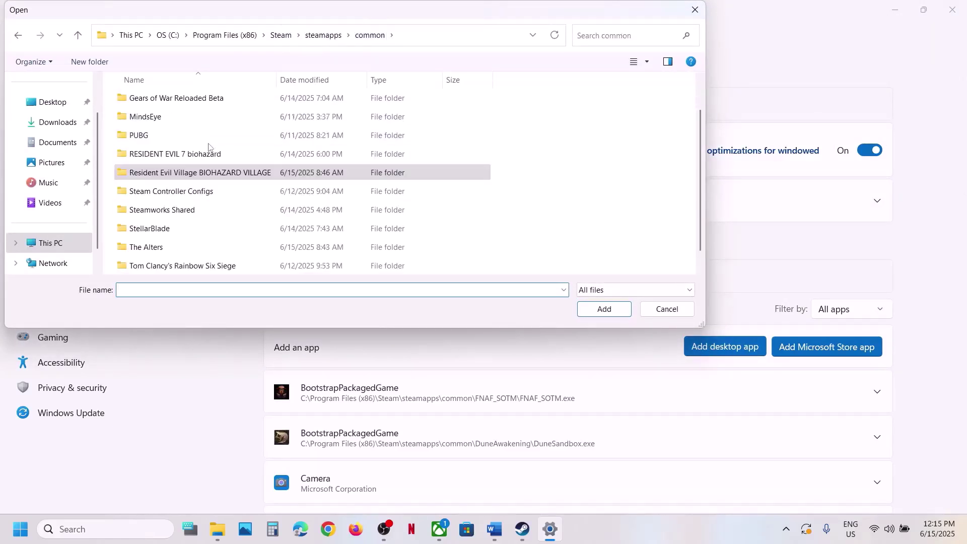
{"action": "scroll", "coordinate": [210, 146], "scroll_direction": "up", "scroll_amount": 1}
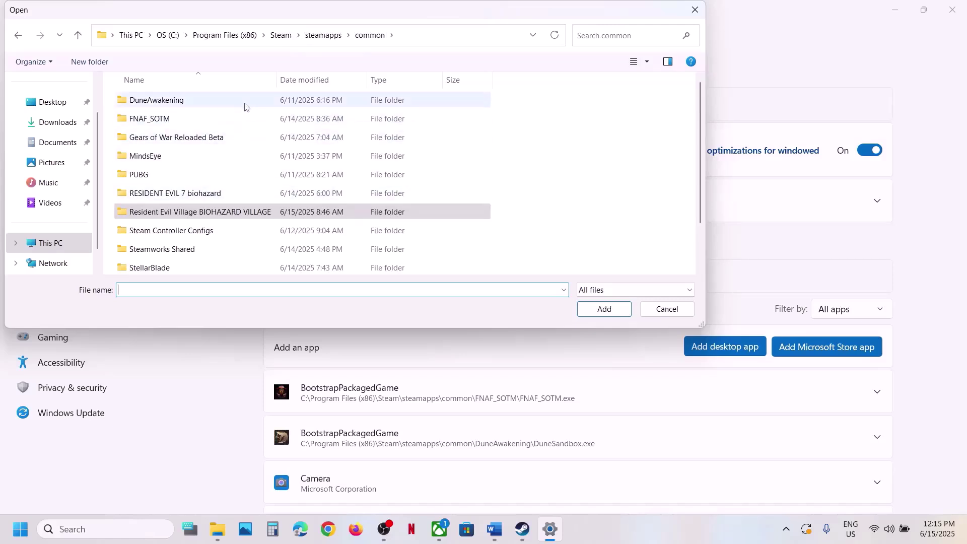
{"action": "scroll", "coordinate": [198, 184], "scroll_direction": "down", "scroll_amount": 1}
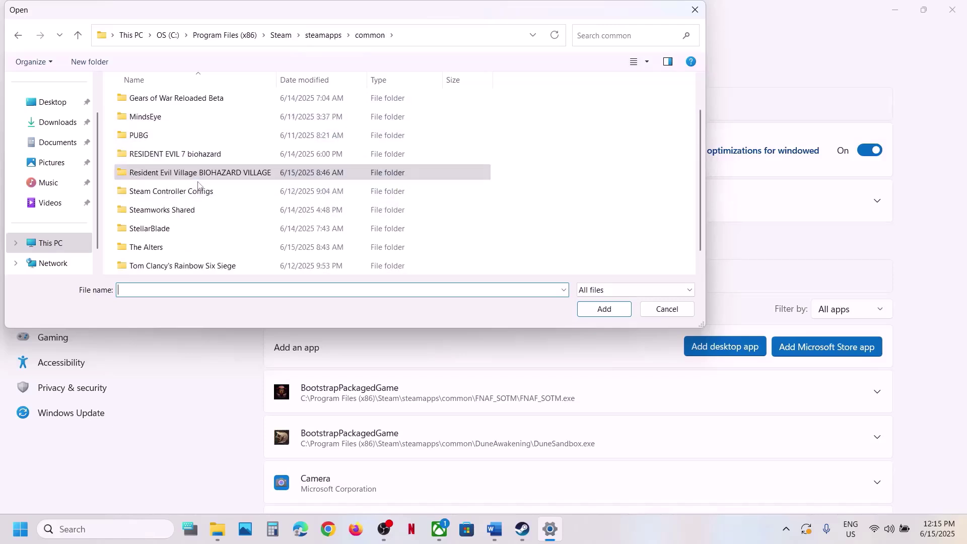
{"action": "double_click", "coordinate": [161, 247]}
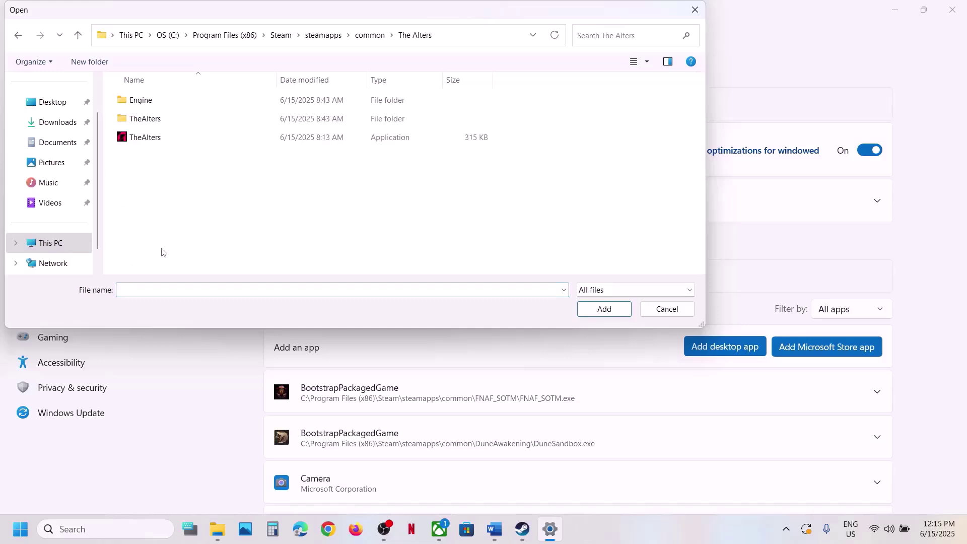
{"action": "double_click", "coordinate": [147, 120]}
{"action": "double_click", "coordinate": [152, 101]}
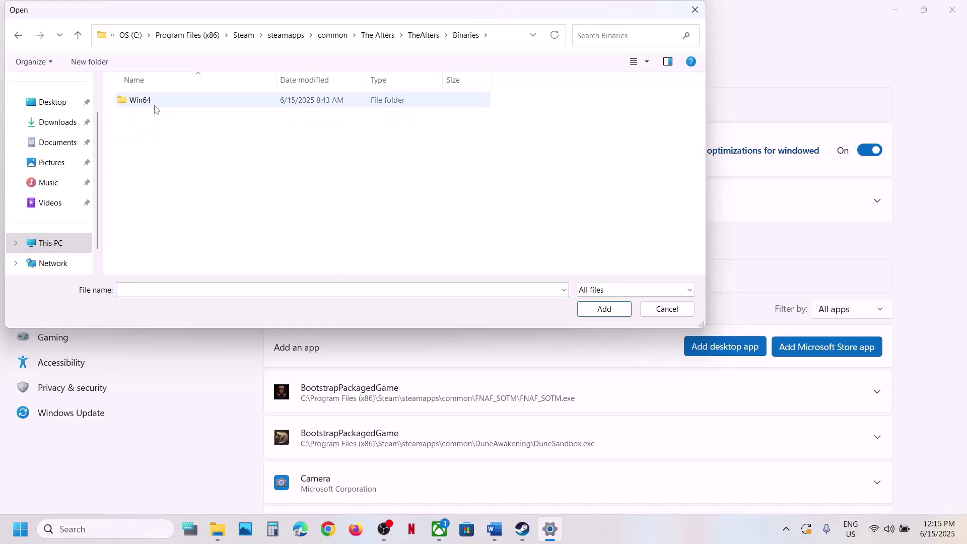
{"action": "double_click", "coordinate": [153, 103]}
{"action": "left_click", "coordinate": [224, 119]}
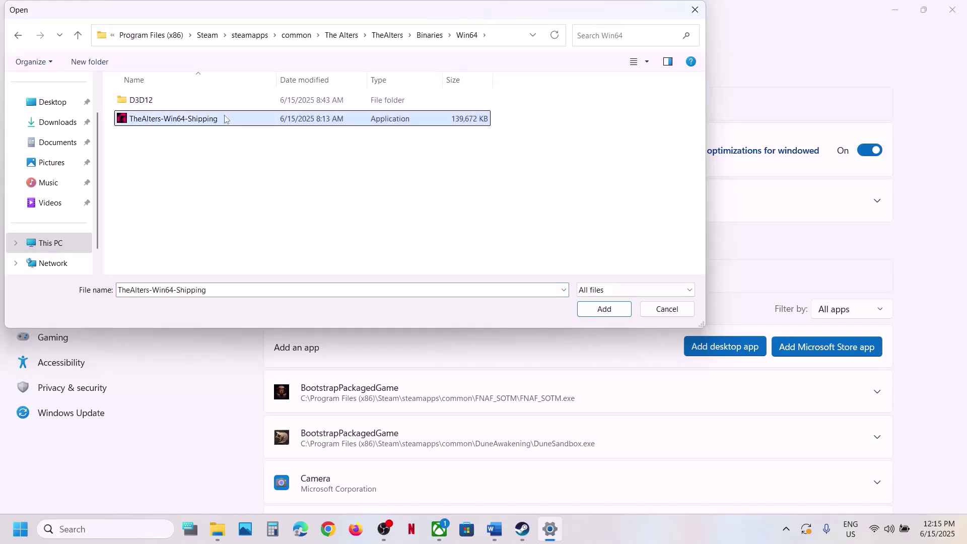
{"action": "left_click", "coordinate": [604, 309]}
Set the GPU preference of The Alters entry for TheAlters-Win64-Shipping.exe to High Performance (Intel(R) Iris(R) Xe Graphics).
{"action": "scroll", "coordinate": [521, 345], "scroll_direction": "down", "scroll_amount": 6}
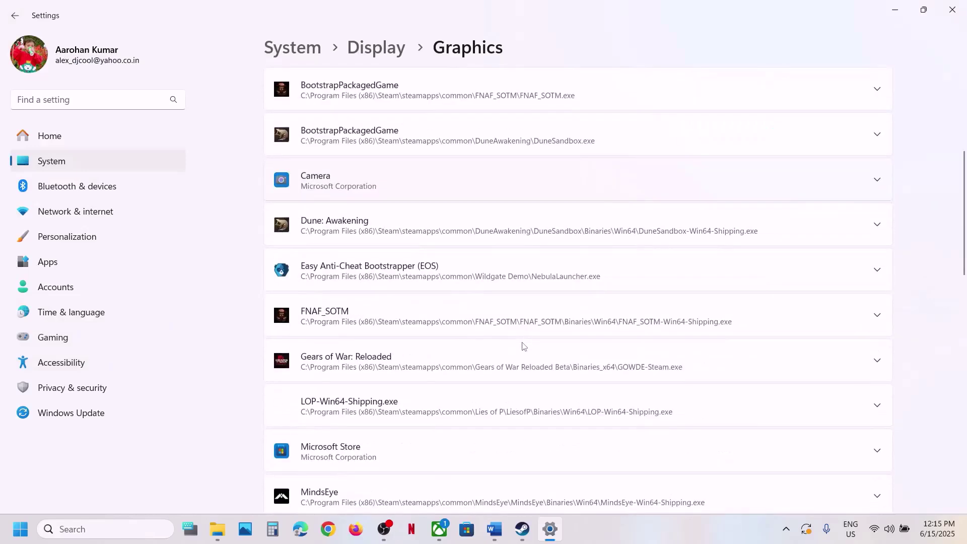
{"action": "scroll", "coordinate": [523, 346], "scroll_direction": "down", "scroll_amount": 15}
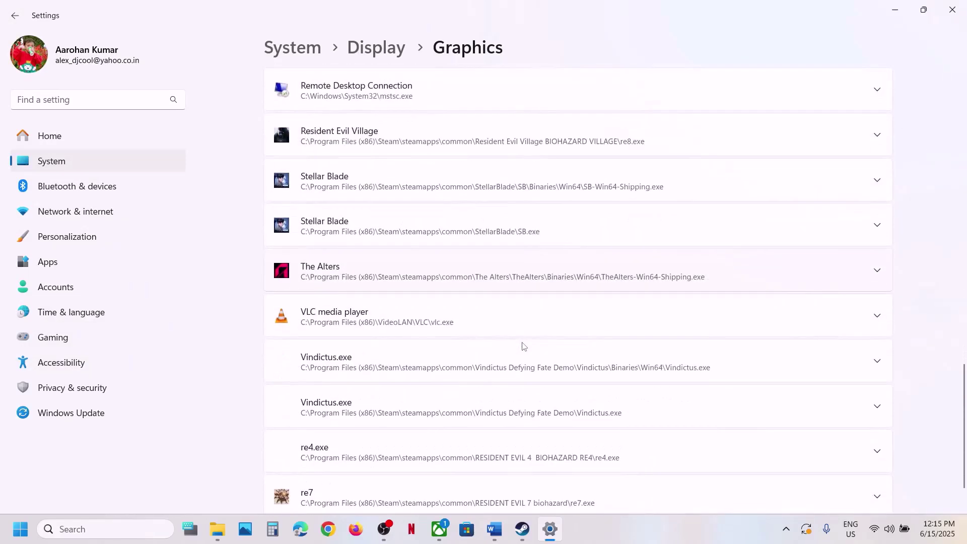
{"action": "left_click", "coordinate": [438, 276]}
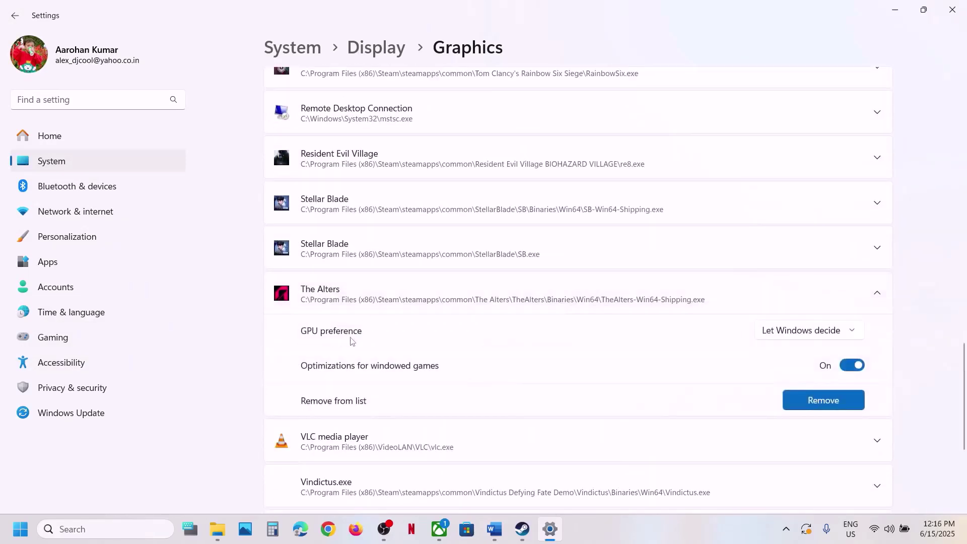
{"action": "left_click", "coordinate": [812, 336]}
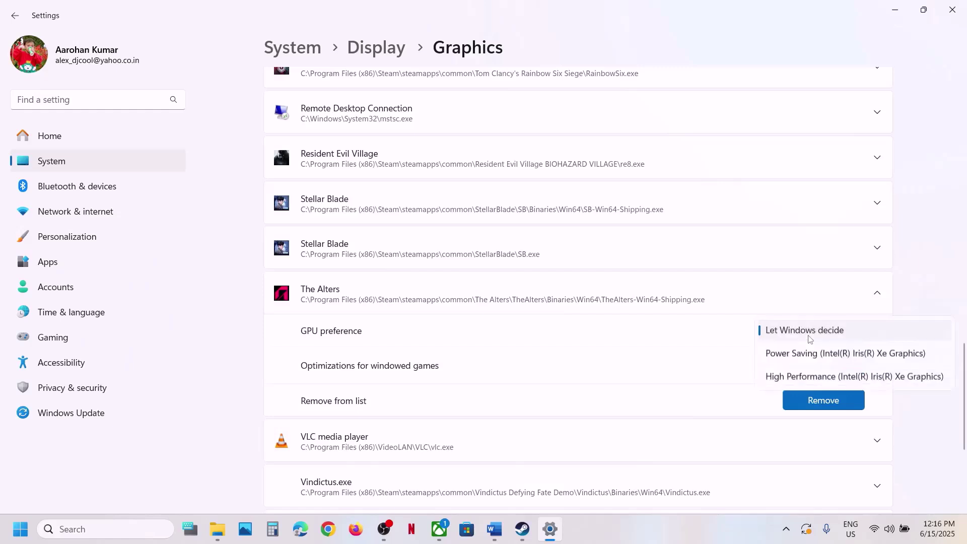
{"action": "left_click", "coordinate": [817, 378]}
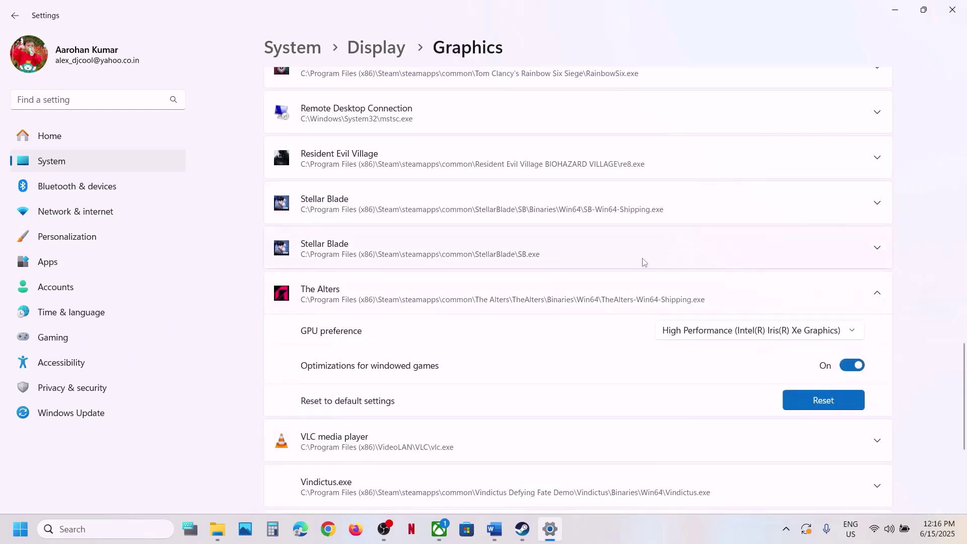
Add the TheAlters application from the main The Alters game folder to the custom graphics settings list as another desktop app.
{"action": "scroll", "coordinate": [643, 263], "scroll_direction": "up", "scroll_amount": 4}
{"action": "scroll", "coordinate": [643, 263], "scroll_direction": "up", "scroll_amount": 10}
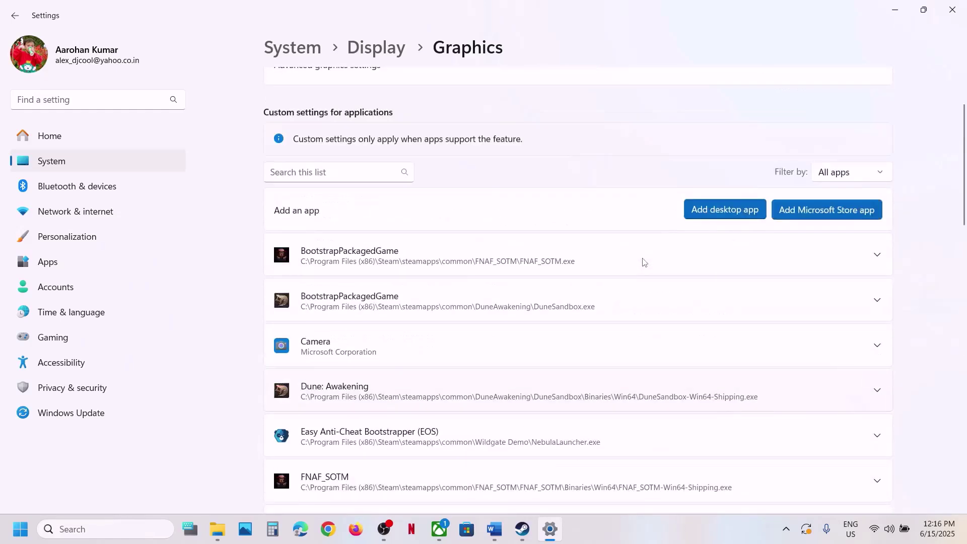
{"action": "left_click", "coordinate": [711, 211]}
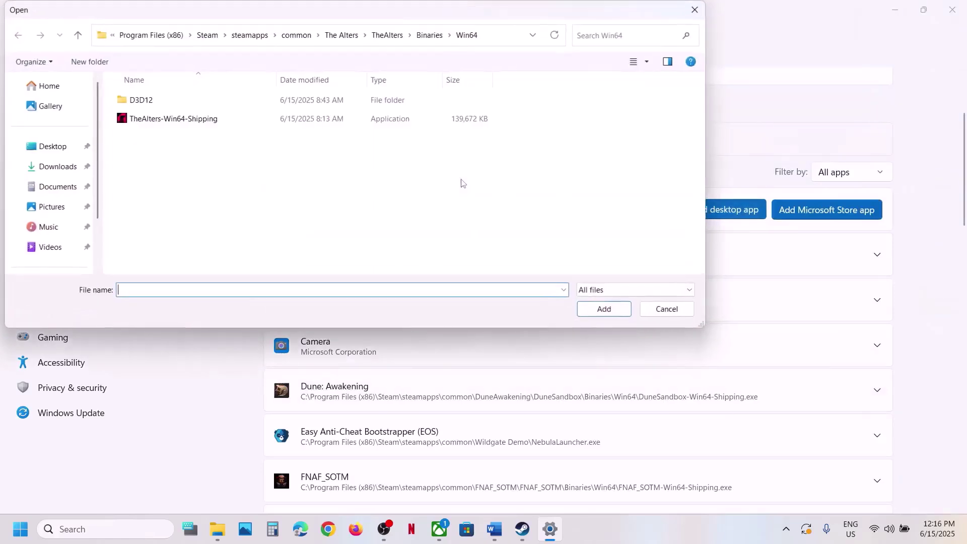
{"action": "double_click", "coordinate": [78, 36]}
{"action": "left_click", "coordinate": [79, 36]}
{"action": "left_click", "coordinate": [179, 136]}
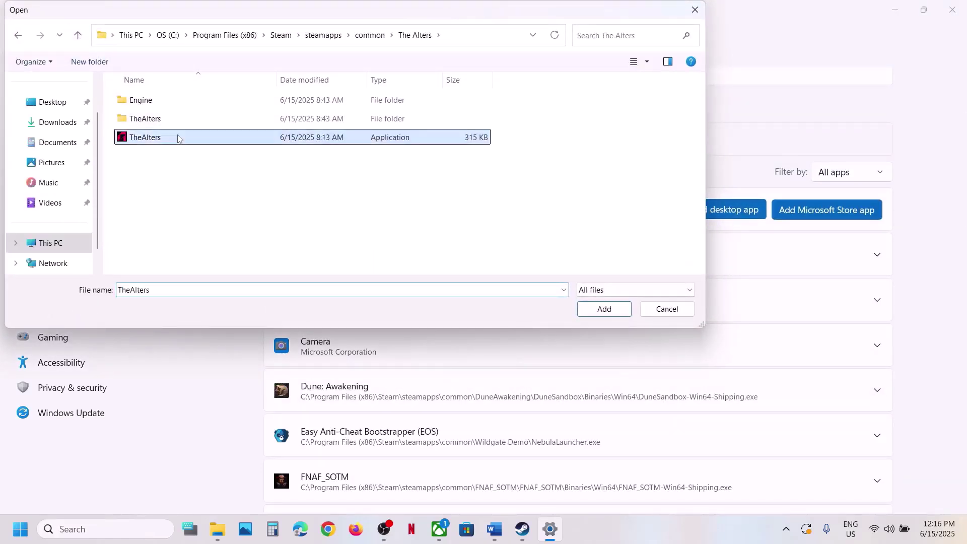
{"action": "left_click", "coordinate": [590, 316]}
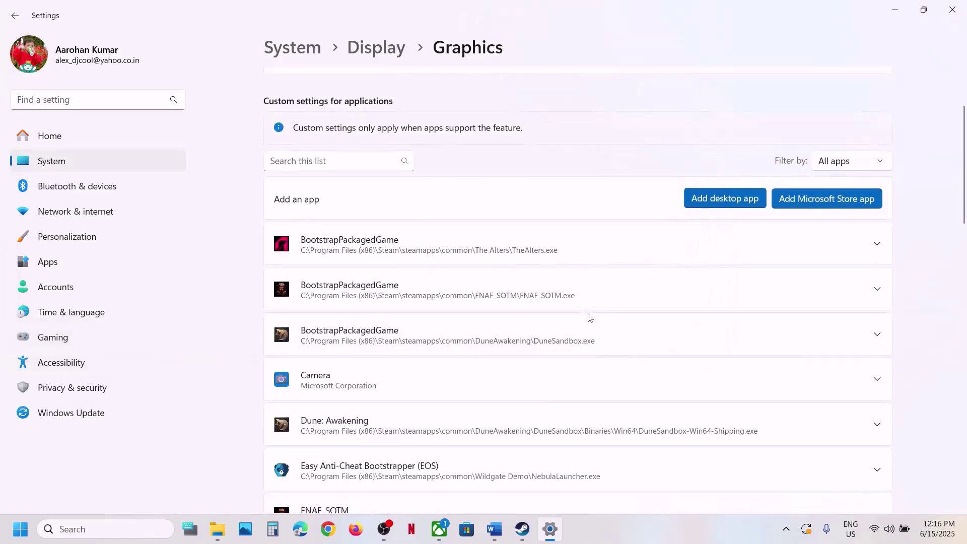
Set the GPU preference of the TheAlters.exe entry to High Performance (Intel(R) Iris(R) Xe Graphics).
{"action": "left_click", "coordinate": [586, 242]}
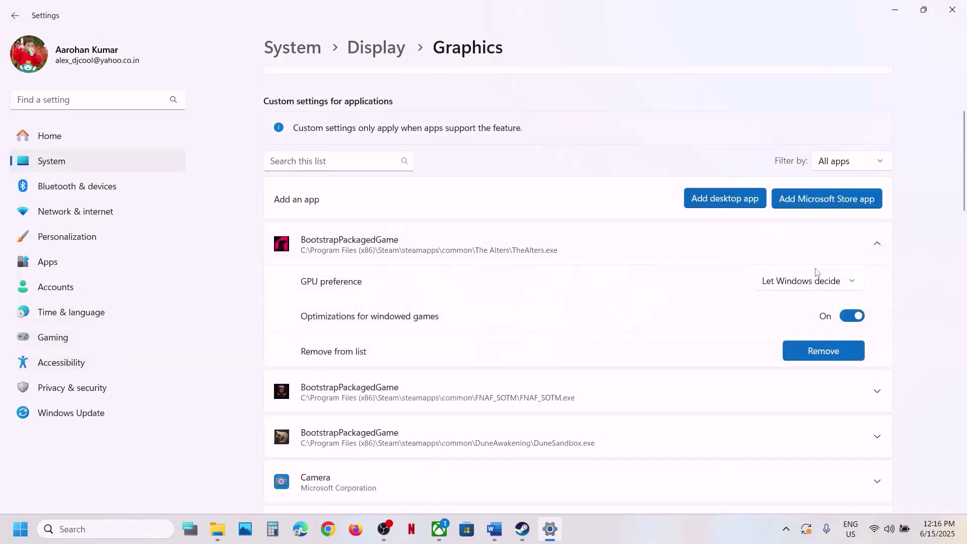
{"action": "left_click", "coordinate": [839, 281]}
{"action": "left_click", "coordinate": [828, 329]}
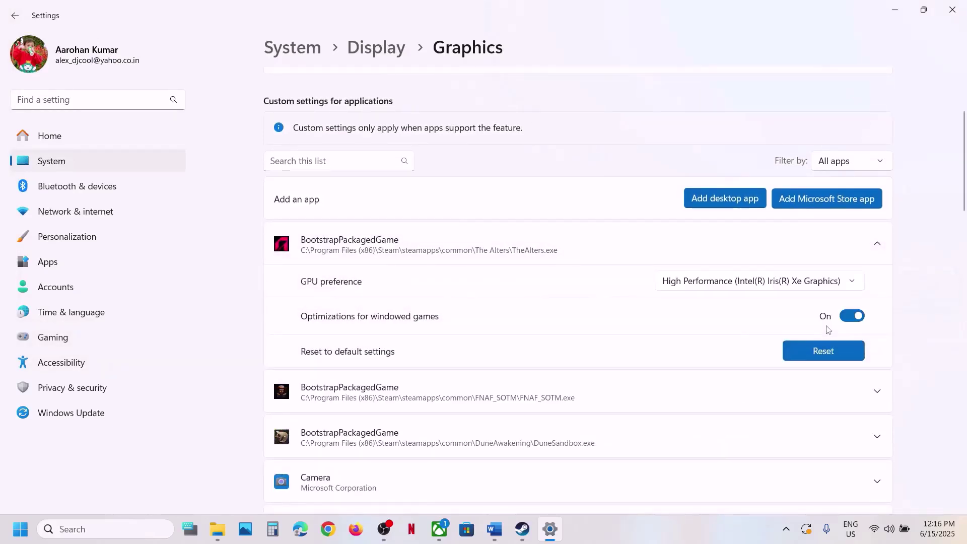
Close the Settings window and reopen the Windows graphics settings page through a system search for graphics.
{"action": "left_click", "coordinate": [953, 11]}
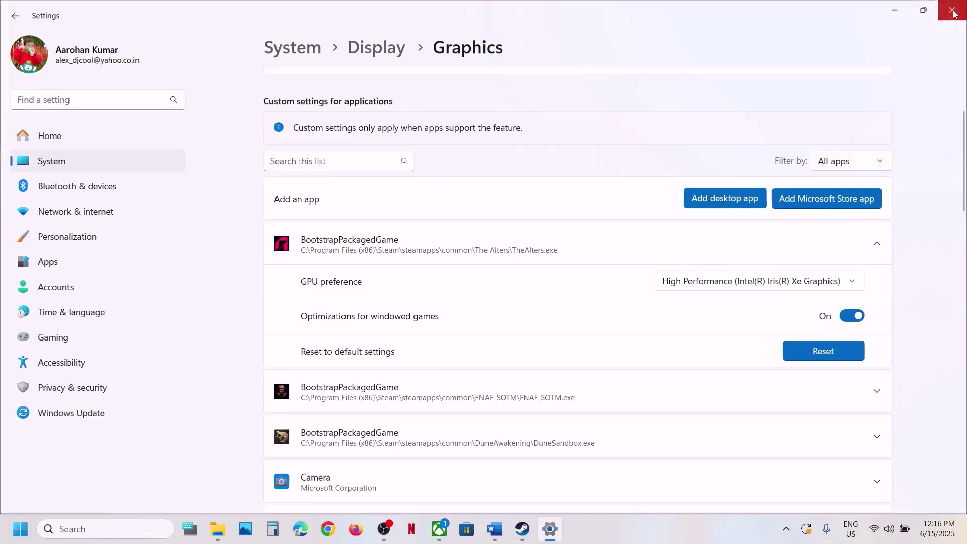
{"action": "scroll", "coordinate": [472, 333], "scroll_direction": "down", "scroll_amount": 1}
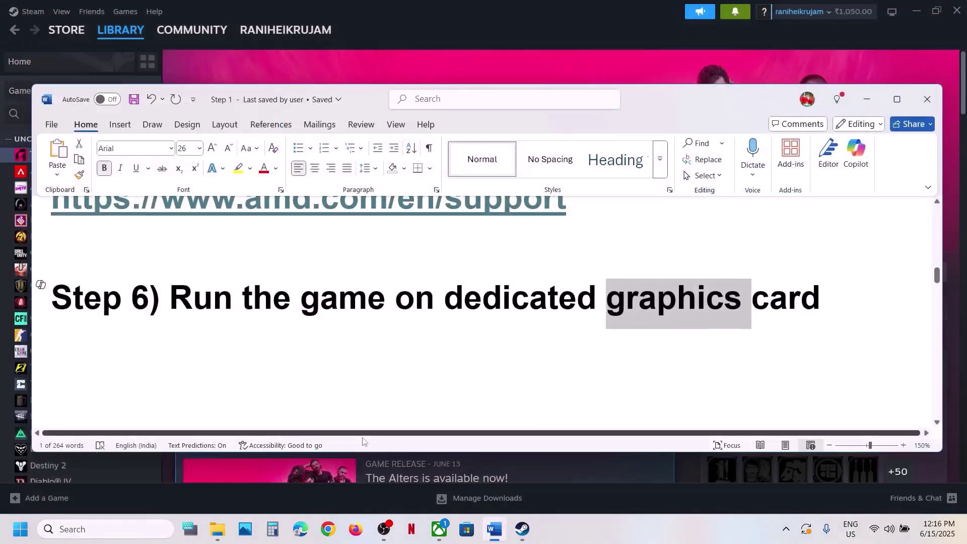
{"action": "key", "text": "super+i"}
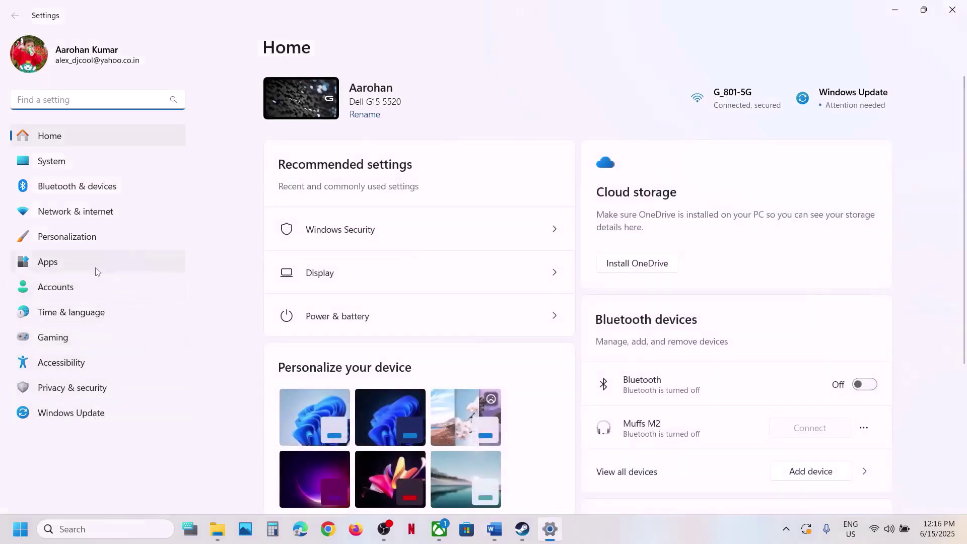
{"action": "left_click", "coordinate": [96, 529]}
{"action": "type", "text": "gr"}
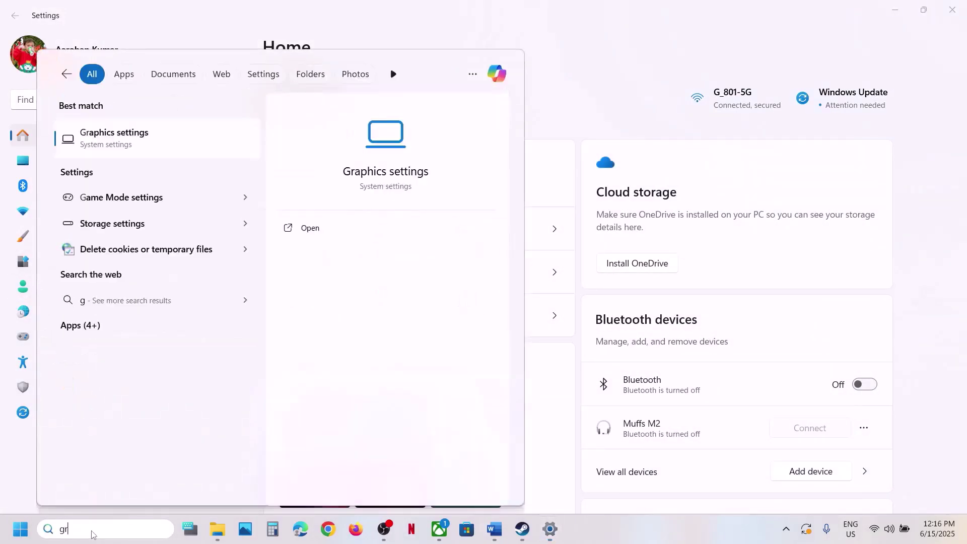
{"action": "type", "text": "aphi"}
{"action": "key", "text": "Return"}
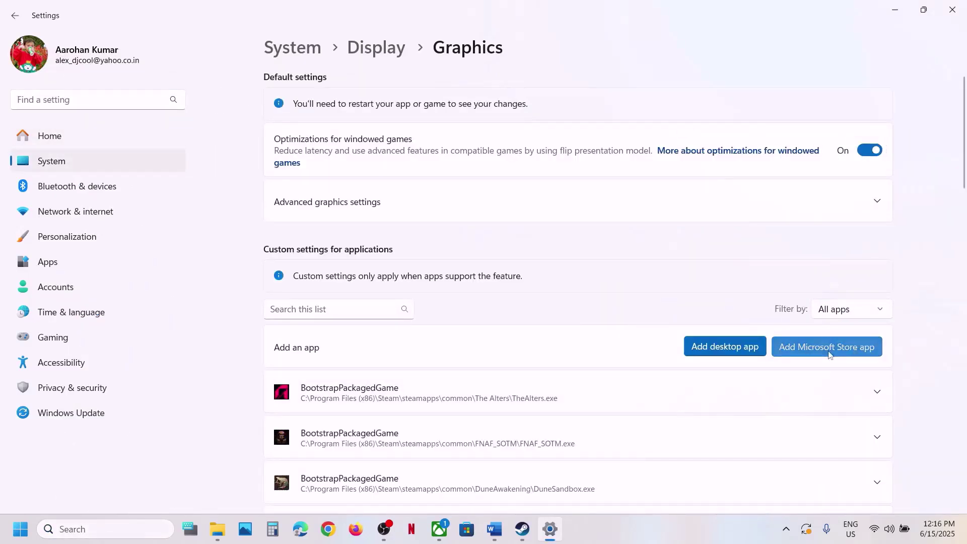
Add The Alters as a Microsoft Store app to the custom graphics settings list.
{"action": "left_click", "coordinate": [830, 354]}
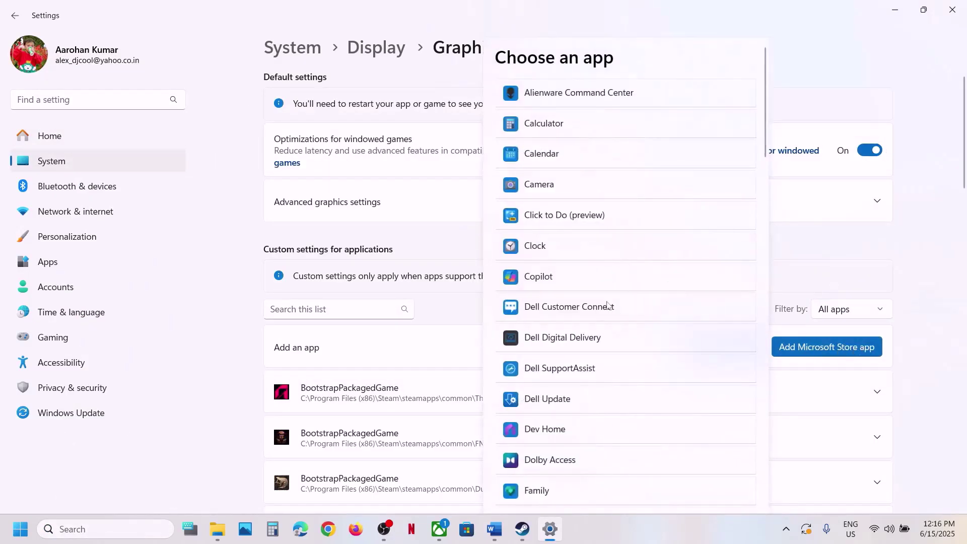
{"action": "scroll", "coordinate": [607, 305], "scroll_direction": "down", "scroll_amount": 12}
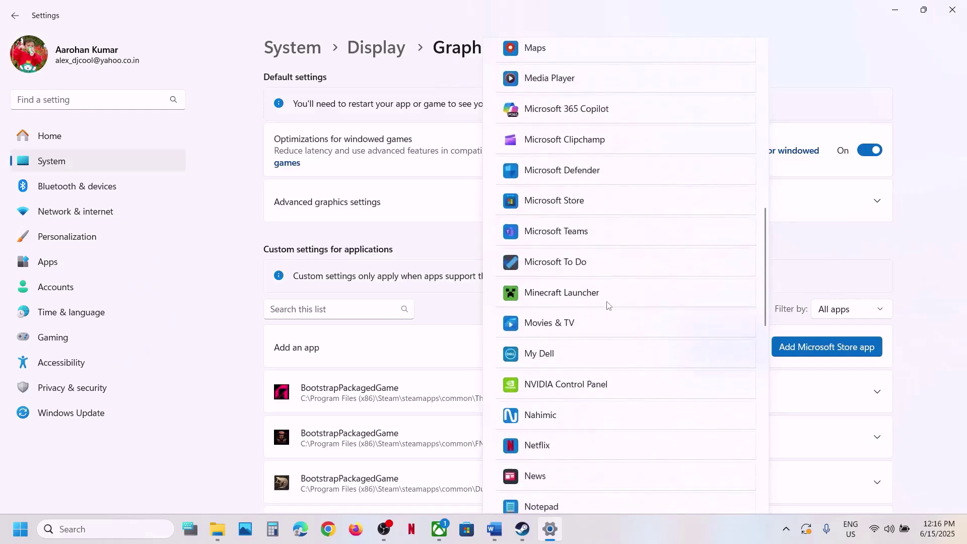
{"action": "scroll", "coordinate": [608, 305], "scroll_direction": "down", "scroll_amount": 12}
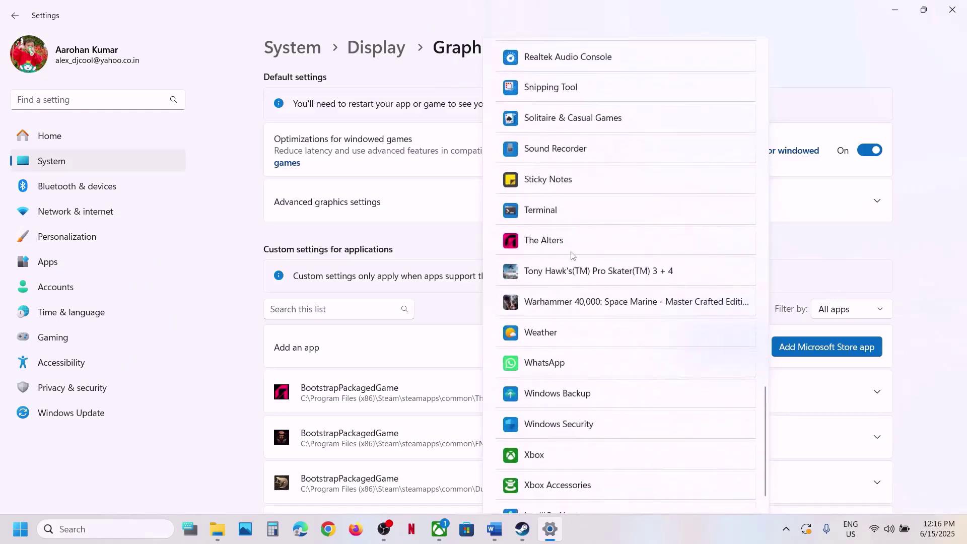
{"action": "left_click", "coordinate": [562, 242]}
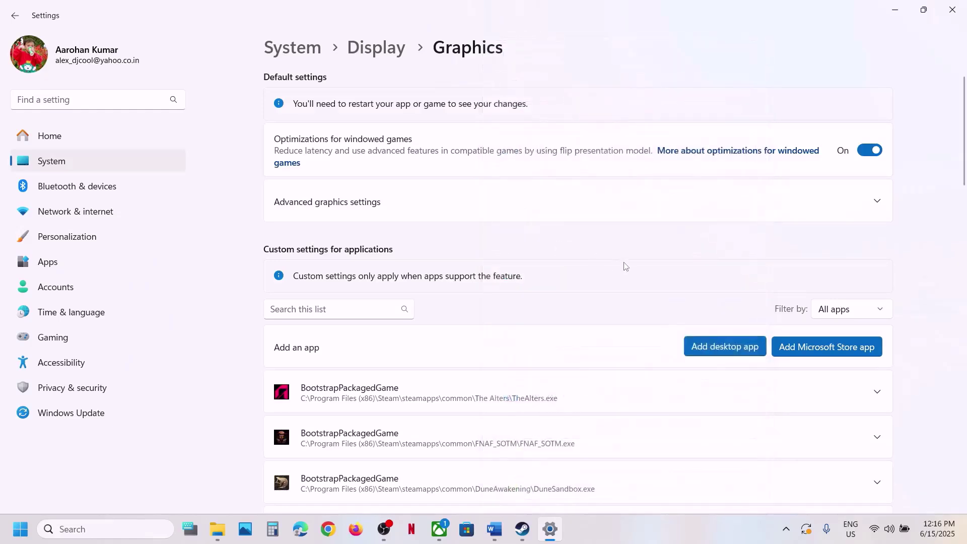
Set the GPU preference of The Alters entry by 11 bit studios to High Performance (Intel(R) Iris(R) Xe Graphics) and close Settings.
{"action": "scroll", "coordinate": [550, 304], "scroll_direction": "down", "scroll_amount": 15}
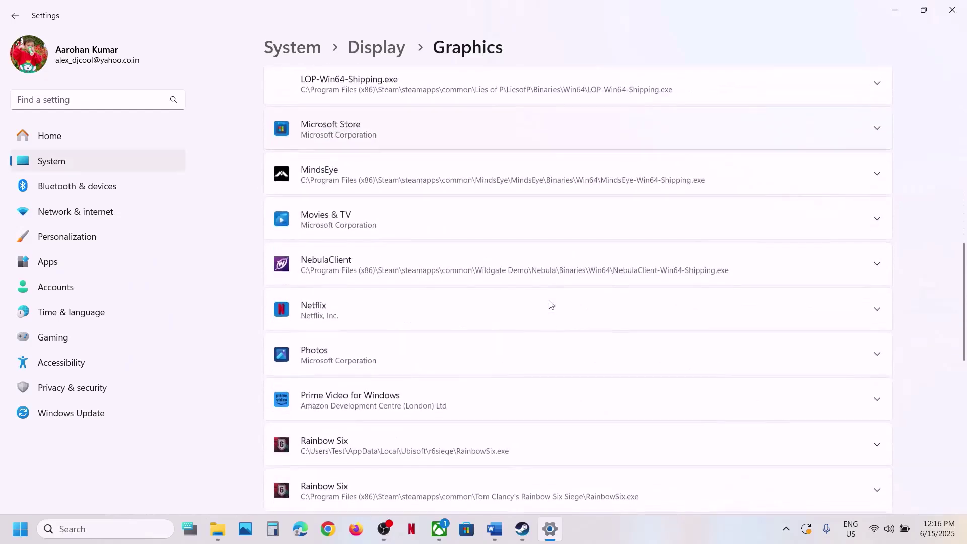
{"action": "scroll", "coordinate": [550, 305], "scroll_direction": "down", "scroll_amount": 4}
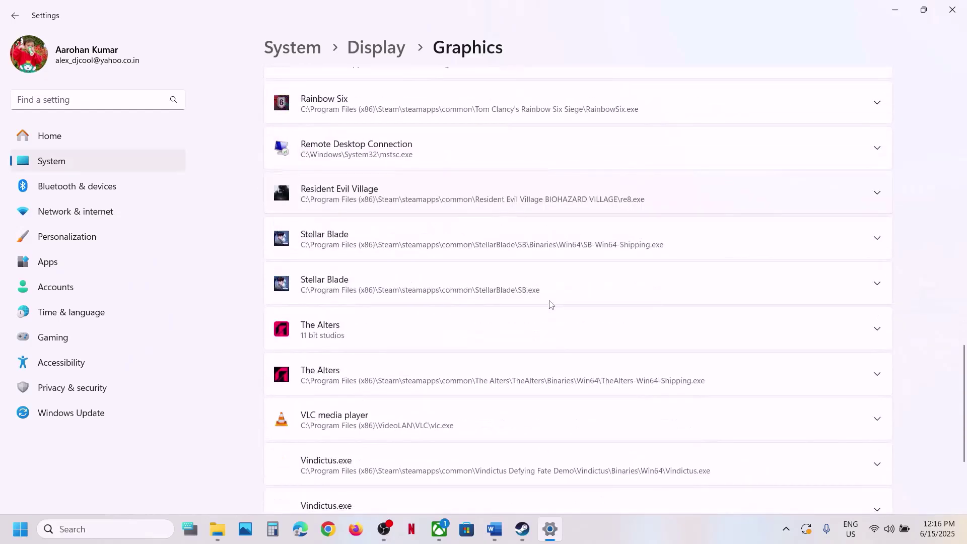
{"action": "left_click", "coordinate": [438, 331]}
{"action": "scroll", "coordinate": [730, 339], "scroll_direction": "down", "scroll_amount": 2}
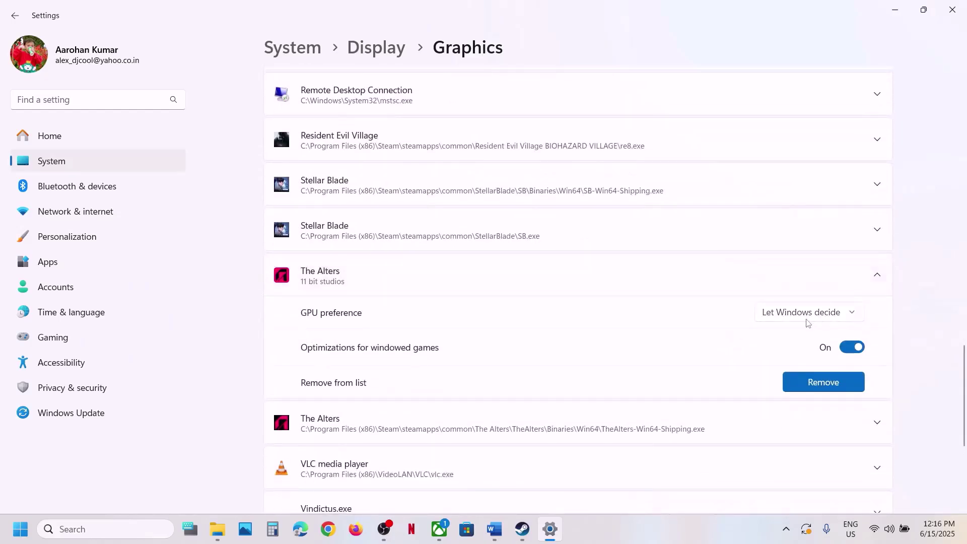
{"action": "left_click", "coordinate": [812, 313]}
{"action": "left_click", "coordinate": [841, 360]}
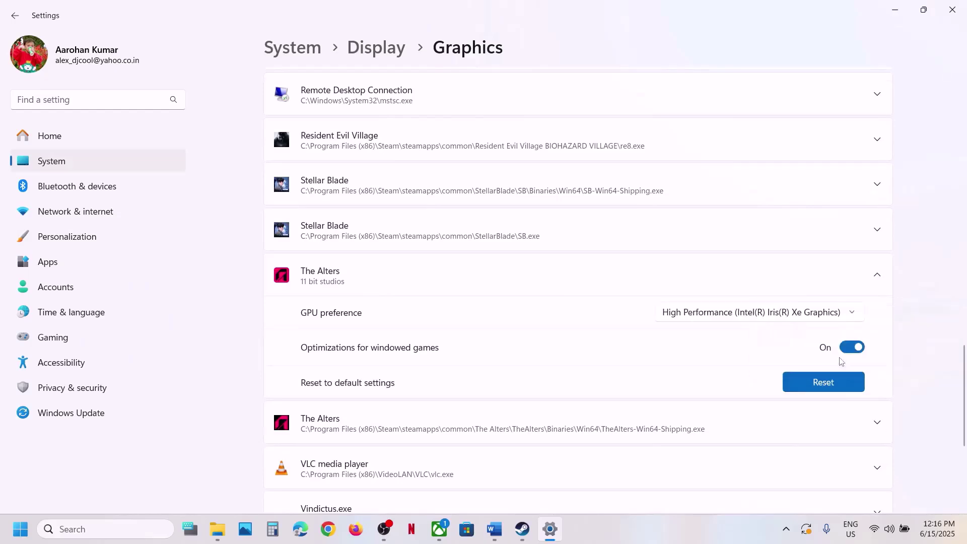
{"action": "left_click", "coordinate": [952, 10]}
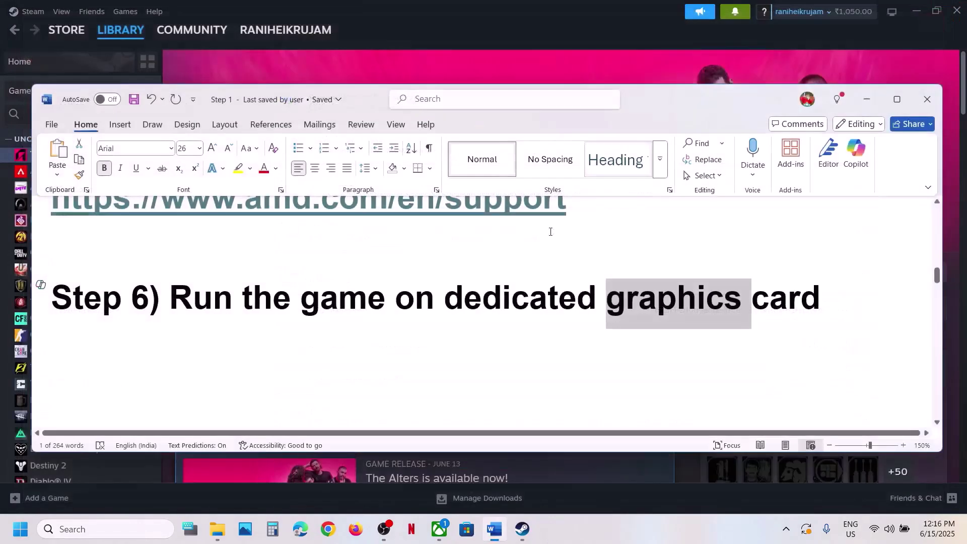
Browse the local files of The Alters from the Steam library and open the TheAlters\Binaries\Win64 folder.
{"action": "scroll", "coordinate": [504, 282], "scroll_direction": "down", "scroll_amount": 2}
{"action": "scroll", "coordinate": [504, 282], "scroll_direction": "down", "scroll_amount": 1}
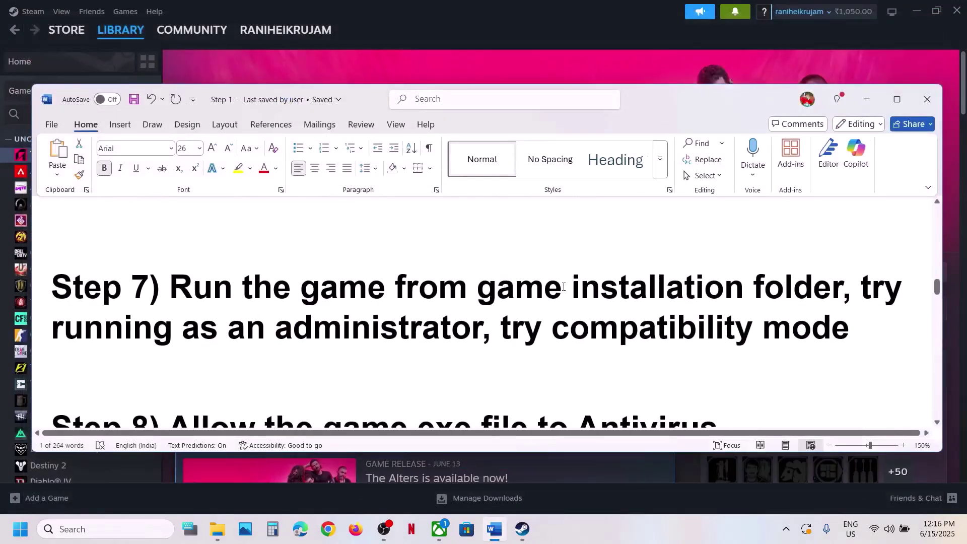
{"action": "left_click_drag", "start_coordinate": [745, 287], "coordinate": [477, 287]}
{"action": "left_click", "coordinate": [500, 64]}
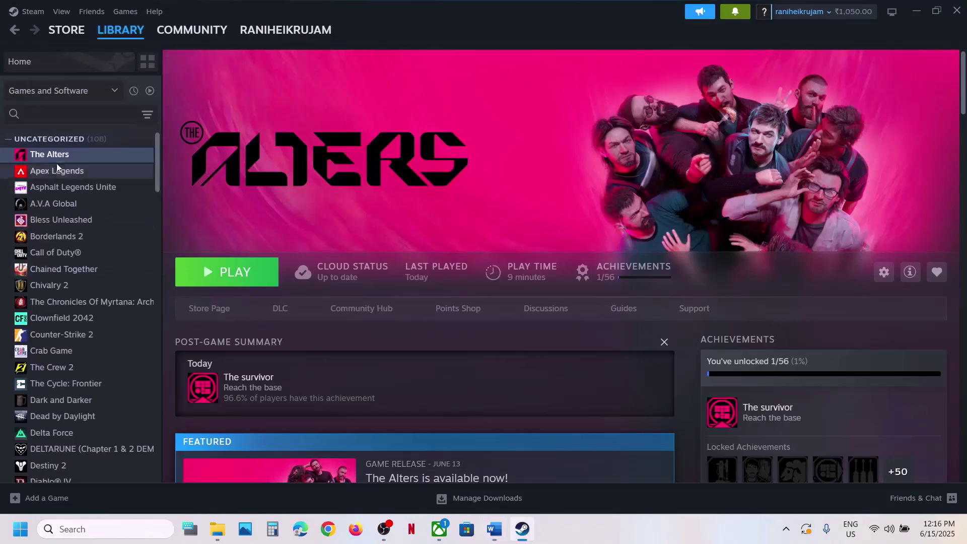
{"action": "right_click", "coordinate": [56, 155]}
{"action": "mouse_move", "coordinate": [101, 232]}
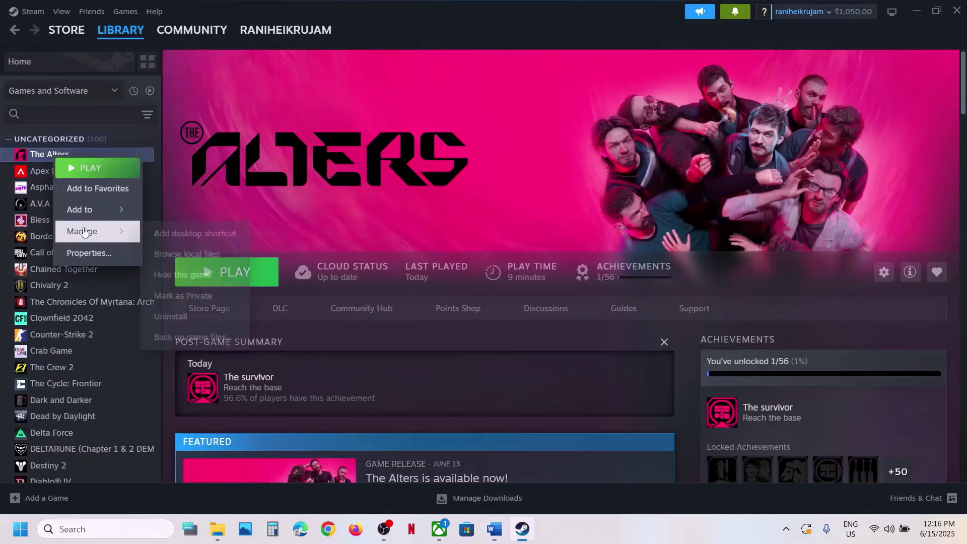
{"action": "left_click", "coordinate": [183, 252]}
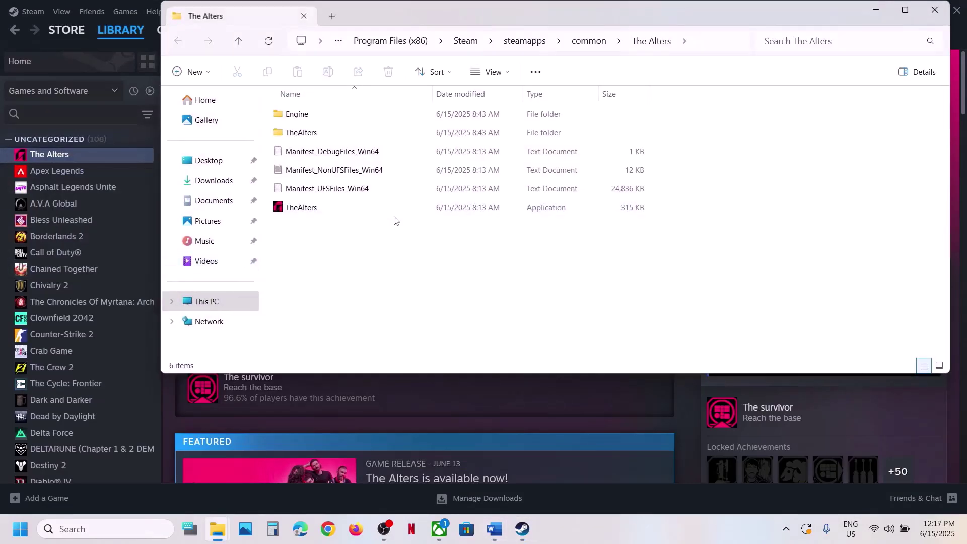
{"action": "double_click", "coordinate": [306, 139]}
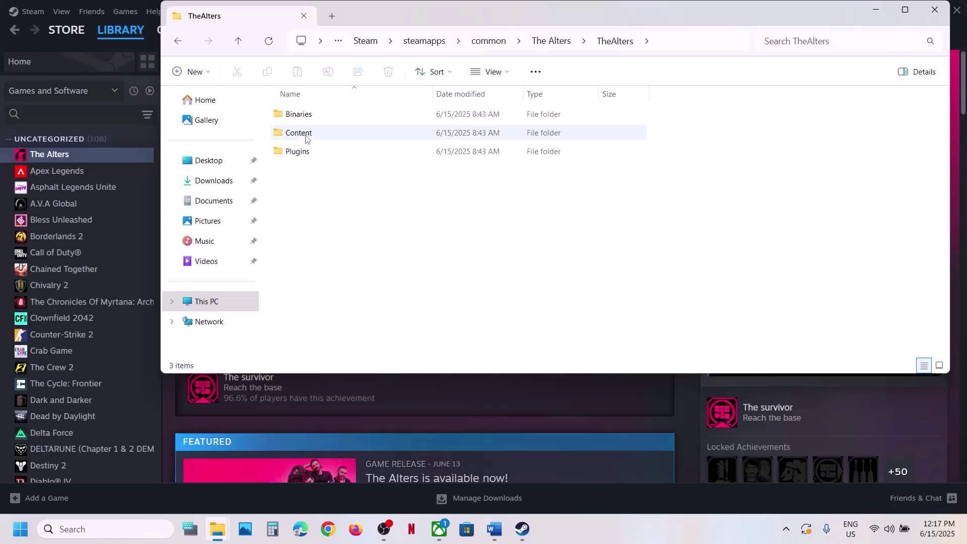
{"action": "double_click", "coordinate": [302, 114]}
{"action": "double_click", "coordinate": [303, 114]}
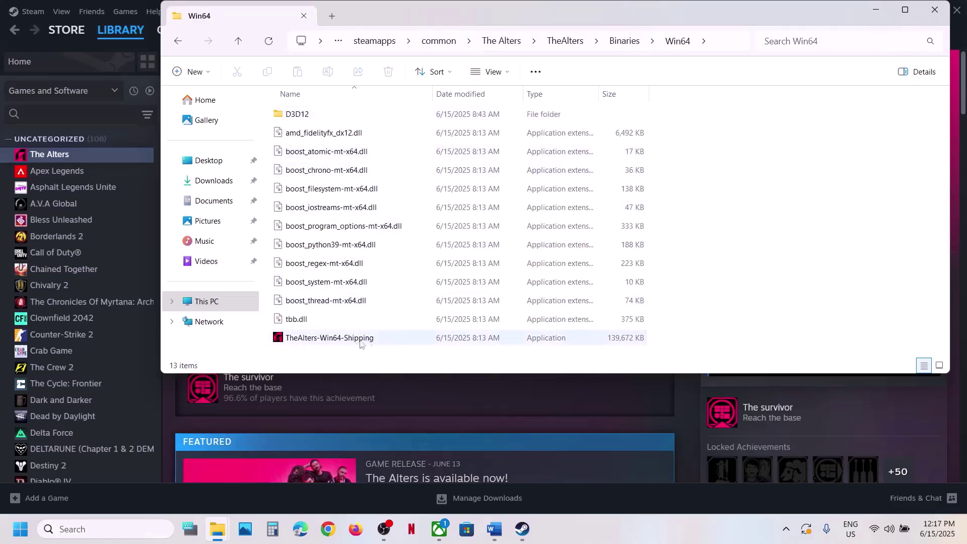
Set the TheAlters-Win64-Shipping application to run as an administrator and apply the change.
{"action": "right_click", "coordinate": [366, 339]}
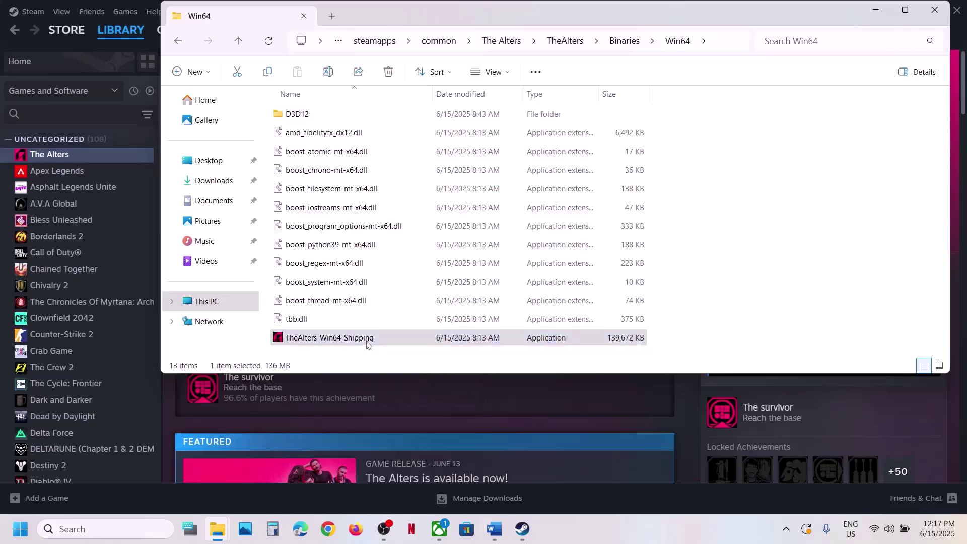
{"action": "left_click", "coordinate": [416, 277]}
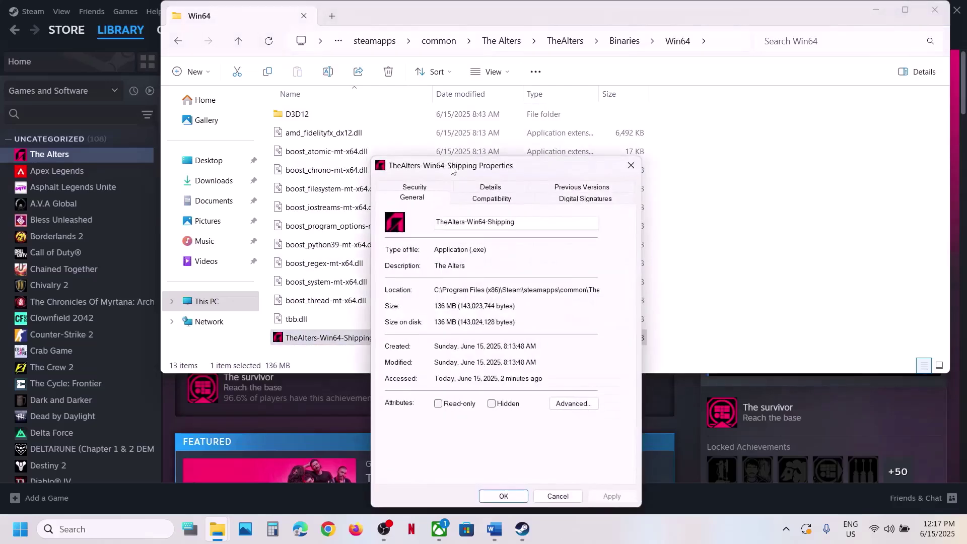
{"action": "left_click", "coordinate": [468, 201]}
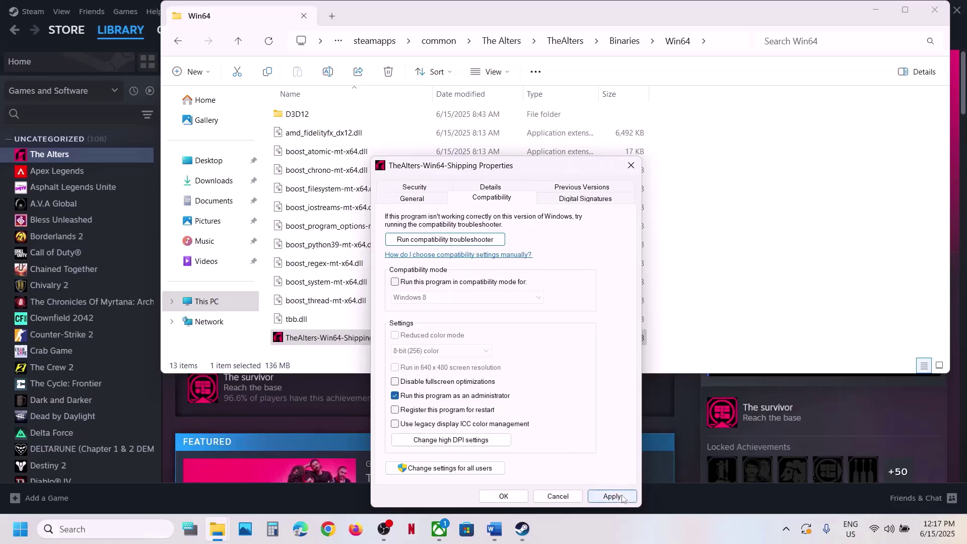
{"action": "left_click", "coordinate": [623, 497]}
{"action": "left_click", "coordinate": [504, 497]}
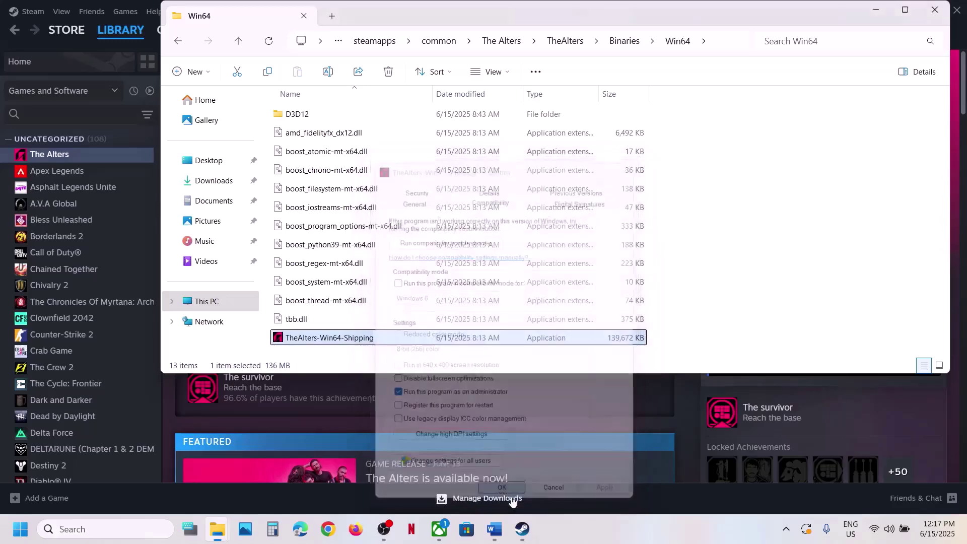
Try running TheAlters-Win64-Shipping in compatibility mode for Windows 8 and apply the setting.
{"action": "right_click", "coordinate": [383, 342]}
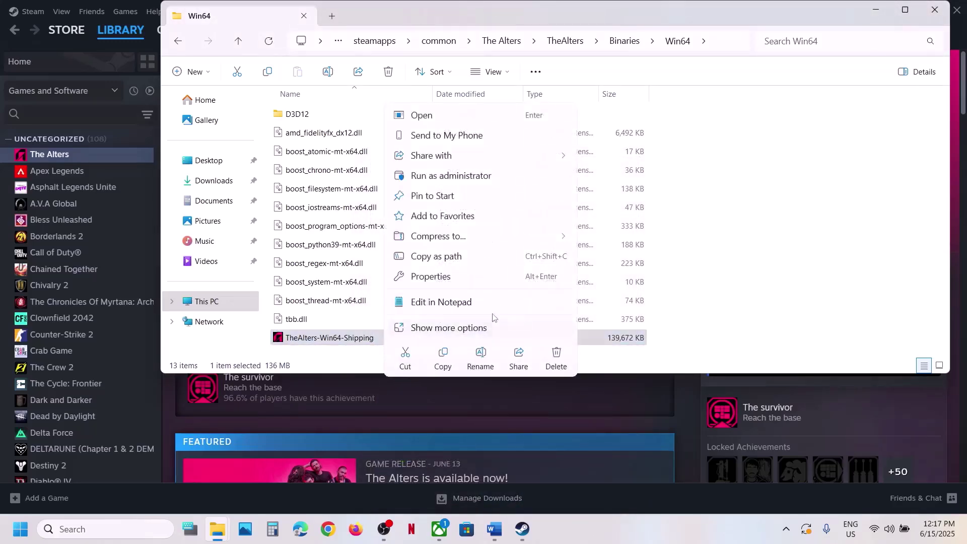
{"action": "left_click", "coordinate": [455, 284]}
{"action": "left_click", "coordinate": [498, 199]}
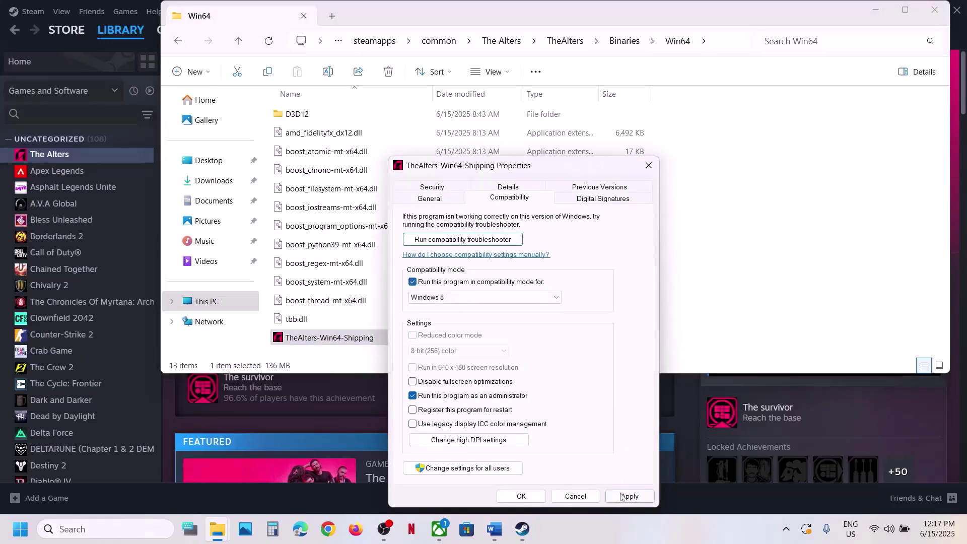
{"action": "left_click", "coordinate": [623, 496]}
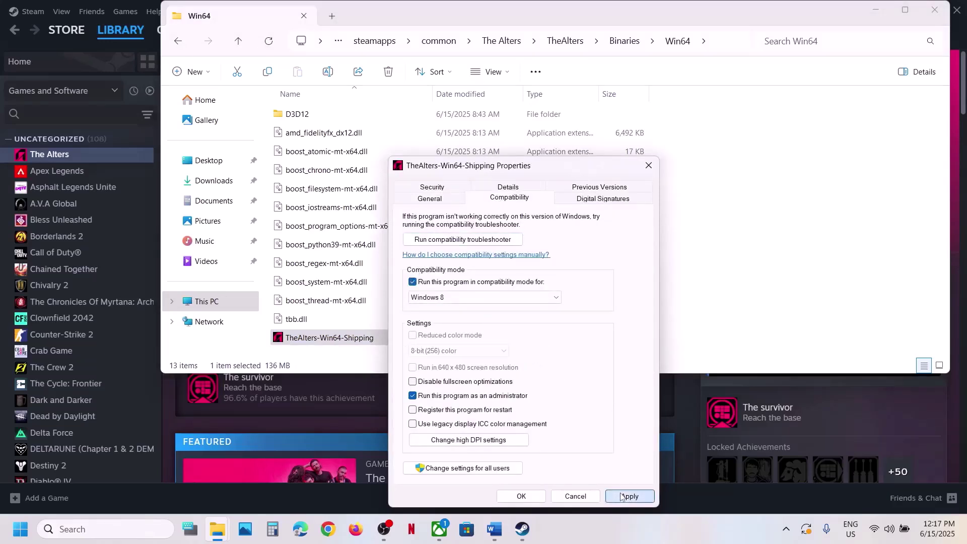
Set the compatibility mode of TheAlters-Win64-Shipping to Windows 7, disable fullscreen optimizations, and save the properties.
{"action": "left_click", "coordinate": [505, 297]}
{"action": "left_click", "coordinate": [449, 331]}
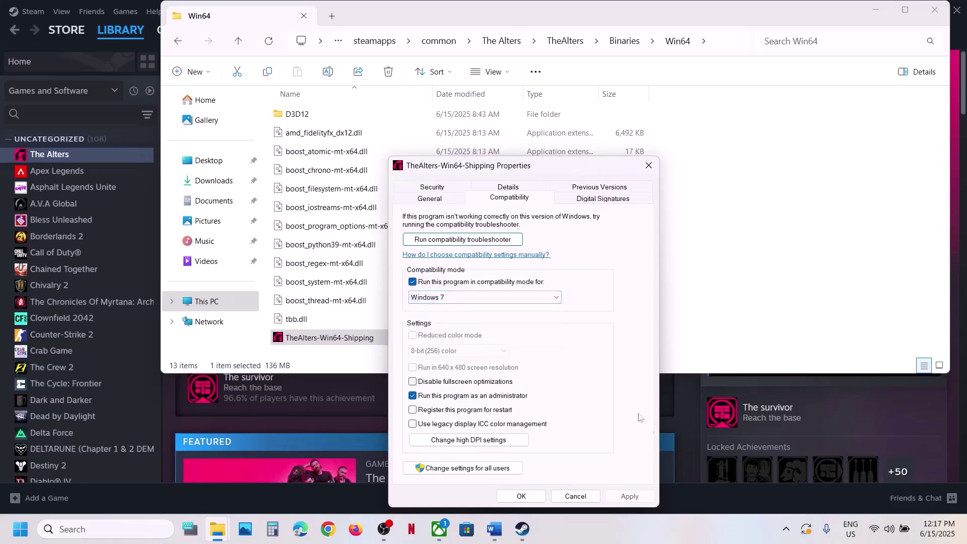
{"action": "left_click", "coordinate": [628, 497]}
{"action": "left_click", "coordinate": [630, 496]}
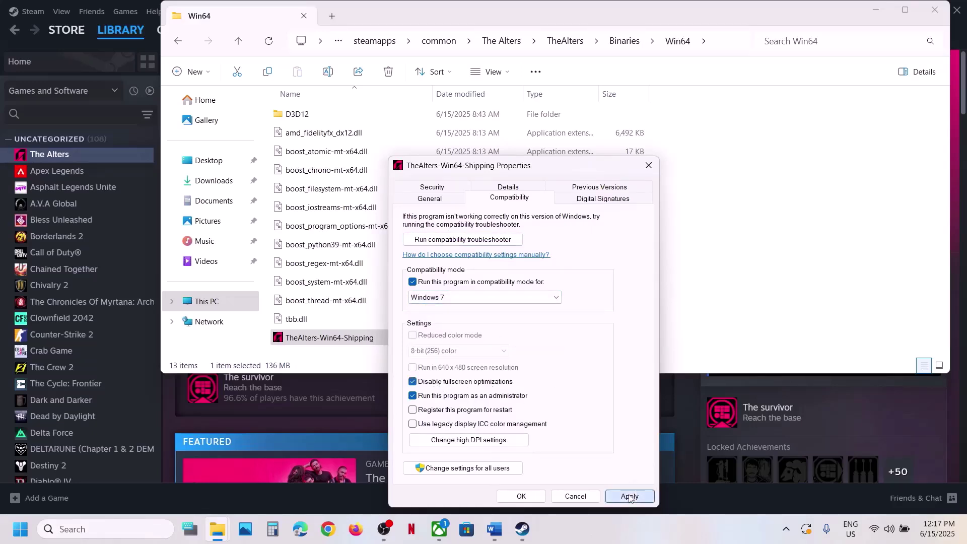
{"action": "left_click", "coordinate": [533, 498]}
Turn off compatibility mode in the TheAlters-Win64-Shipping properties and save the change.
{"action": "right_click", "coordinate": [335, 344]}
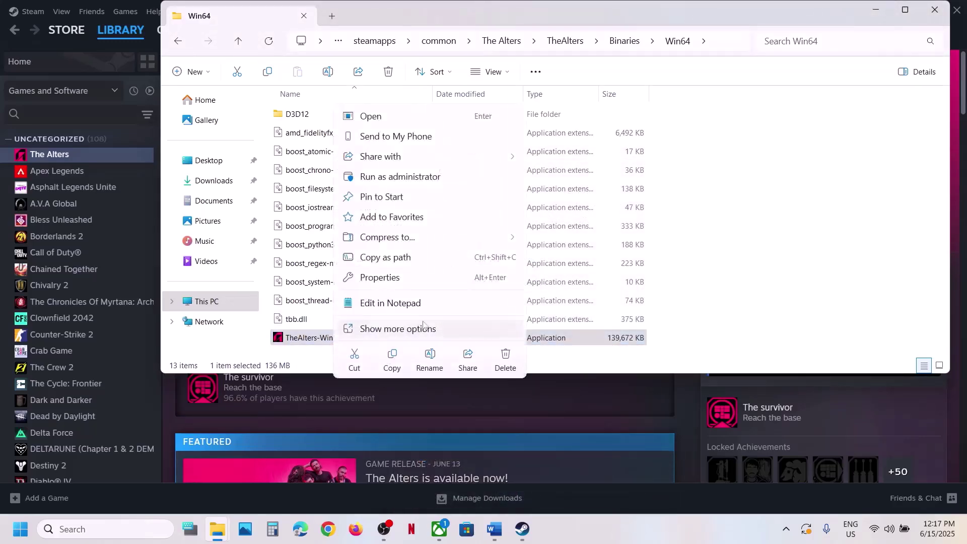
{"action": "left_click", "coordinate": [403, 277]}
{"action": "left_click", "coordinate": [459, 197]}
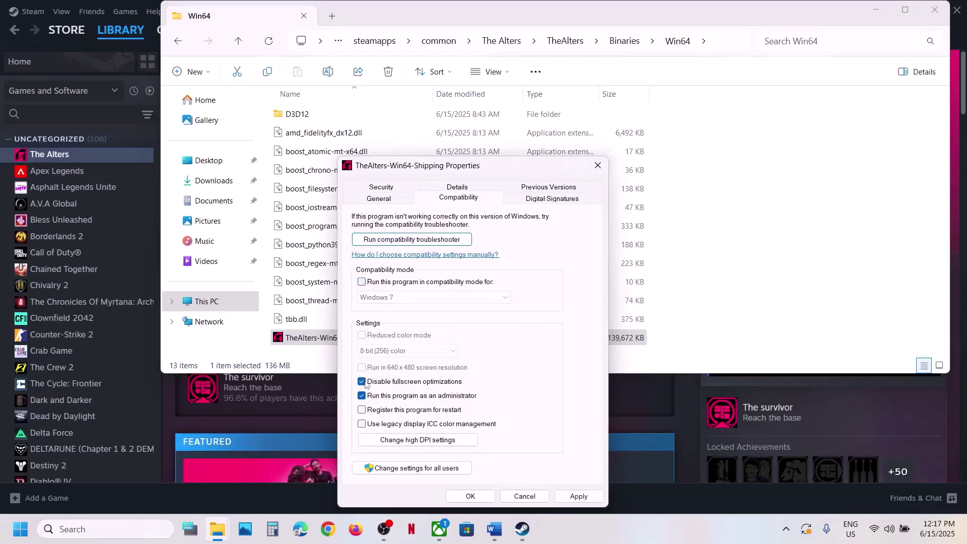
{"action": "left_click", "coordinate": [579, 496]}
{"action": "left_click", "coordinate": [472, 497]}
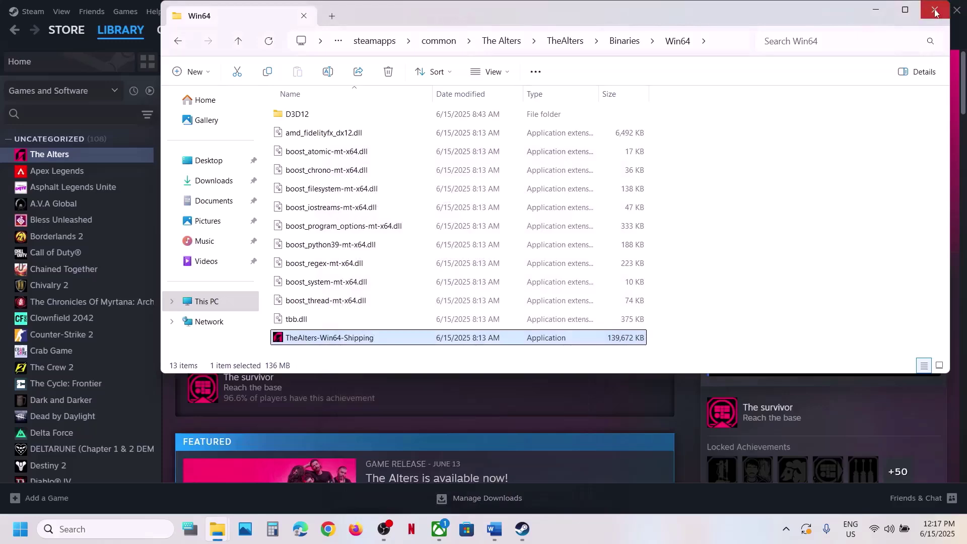
Switch to the Xbox app and browse to the installed files of The Alters from its management settings.
{"action": "left_click", "coordinate": [476, 436]}
{"action": "left_click", "coordinate": [439, 529]}
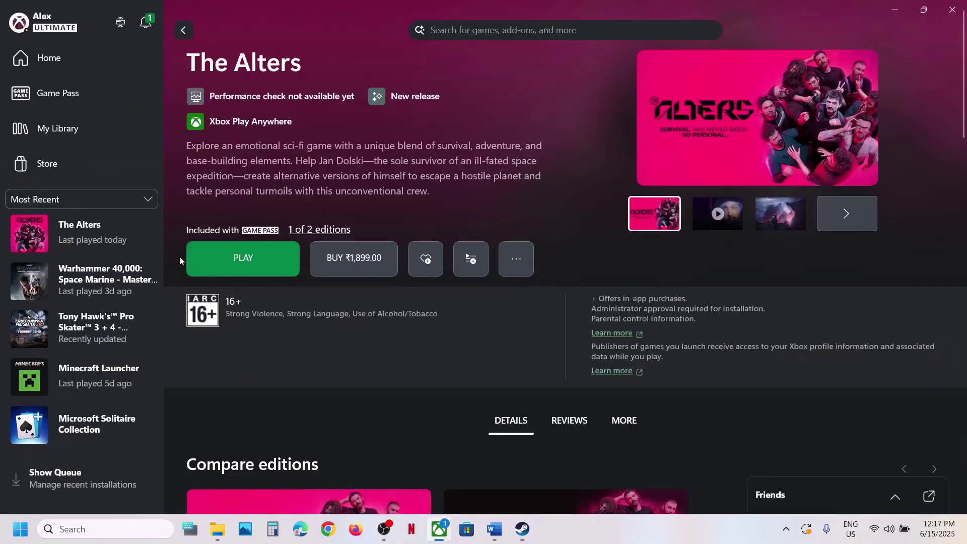
{"action": "right_click", "coordinate": [92, 228]}
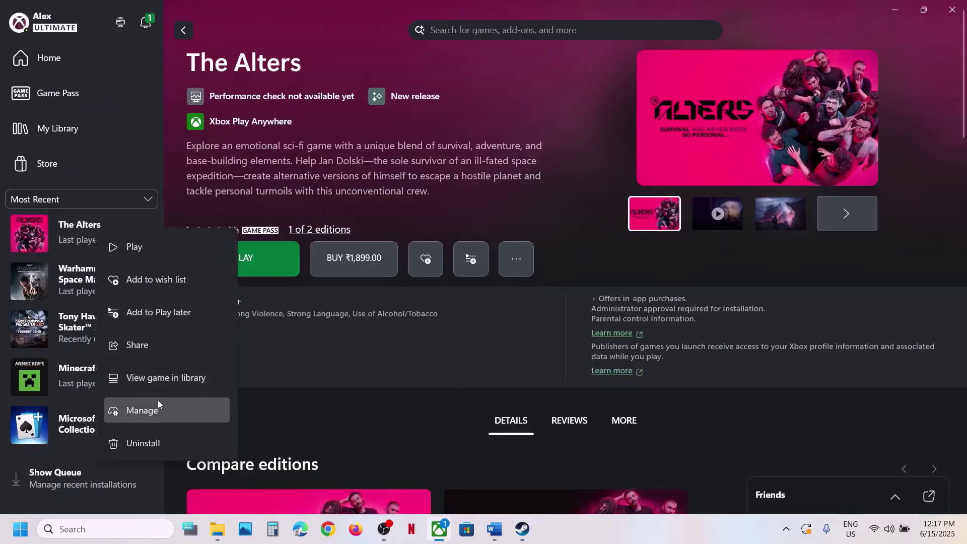
{"action": "left_click", "coordinate": [154, 413]}
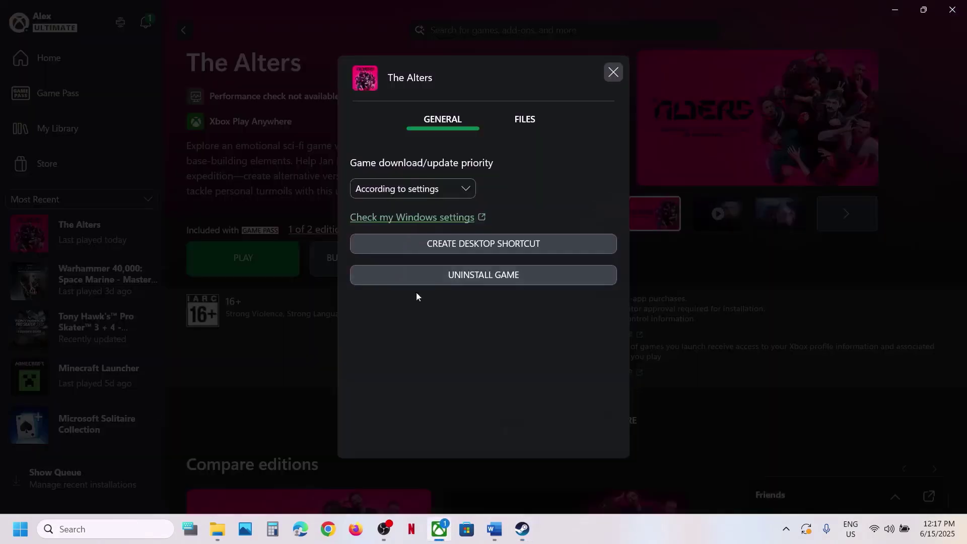
{"action": "left_click", "coordinate": [536, 120]}
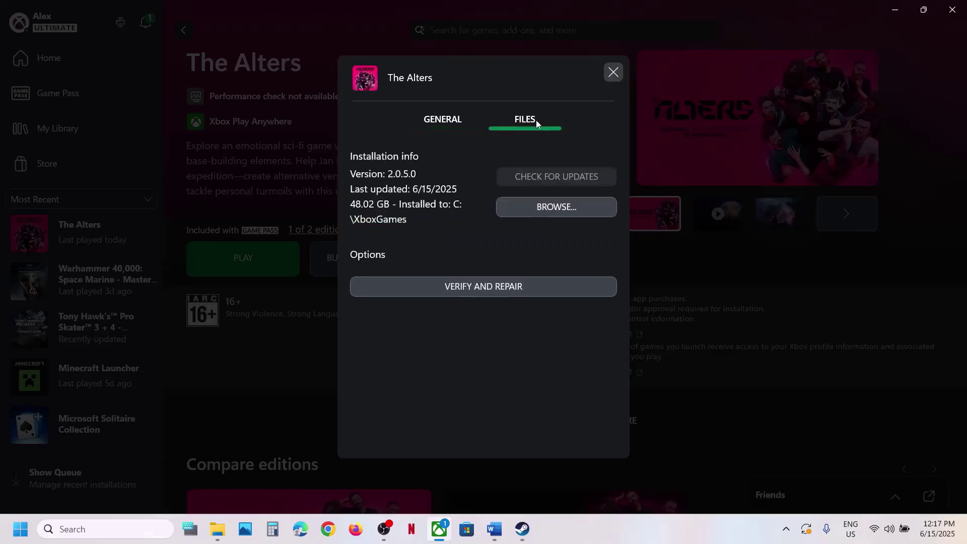
{"action": "left_click", "coordinate": [569, 210]}
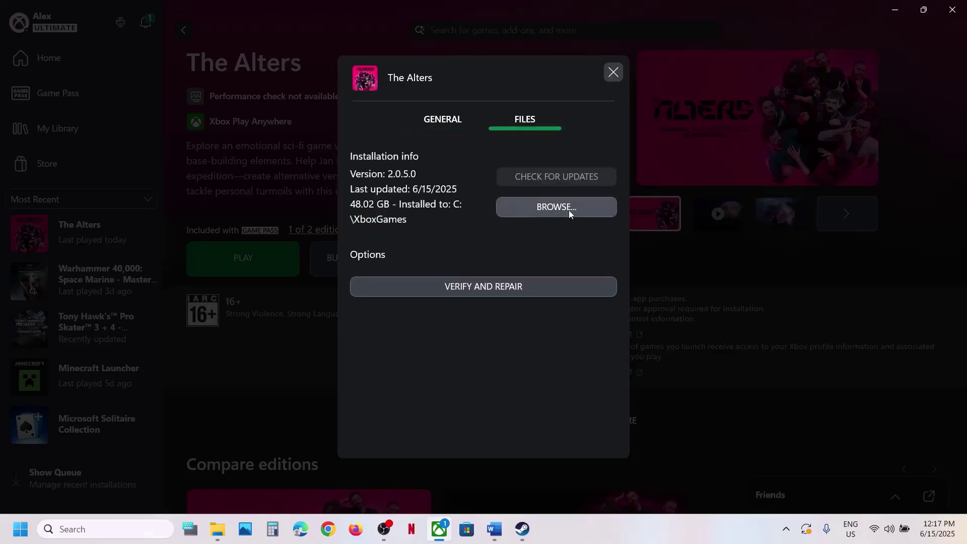
Locate the gamelaunchhelper application in the Content folder of The Alters, then close the folder window.
{"action": "double_click", "coordinate": [164, 153]}
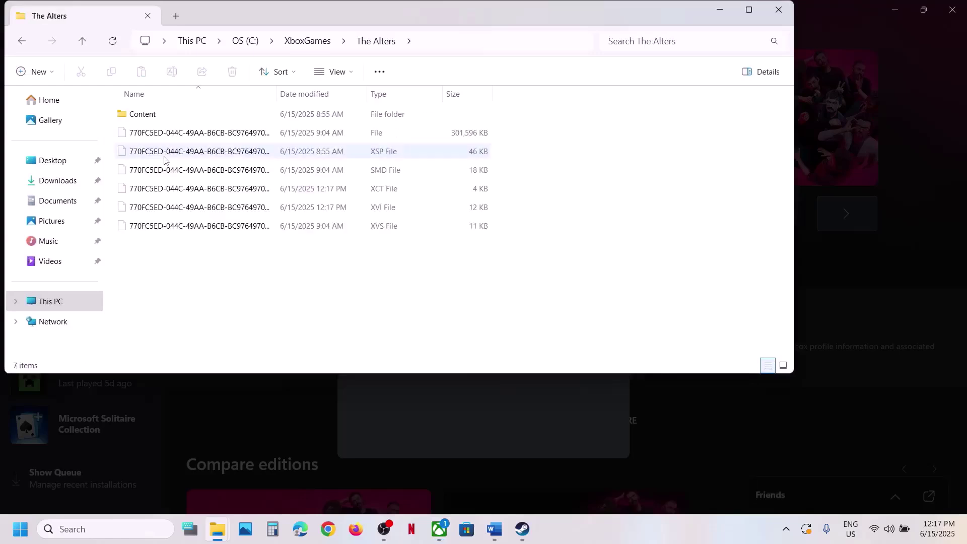
{"action": "double_click", "coordinate": [160, 119]}
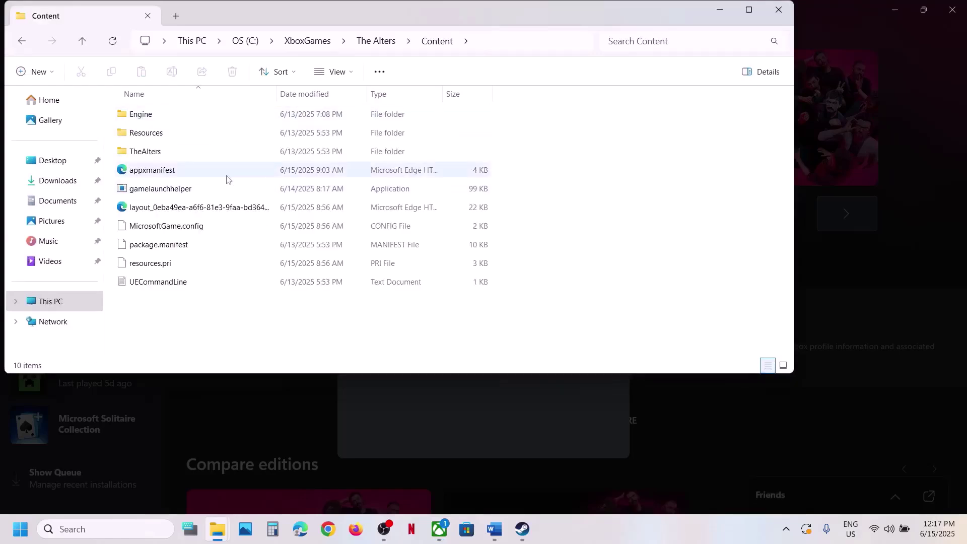
{"action": "left_click", "coordinate": [157, 192]}
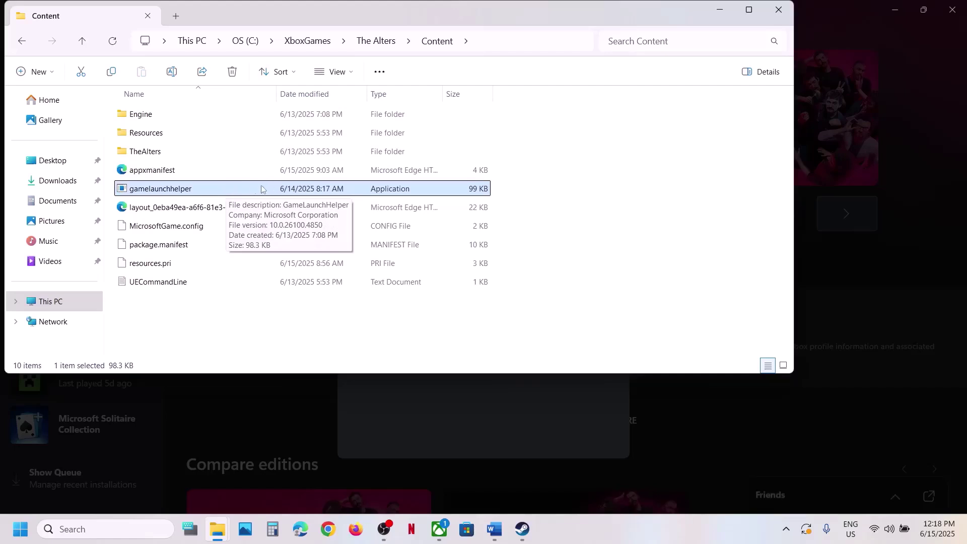
{"action": "left_click", "coordinate": [778, 10]}
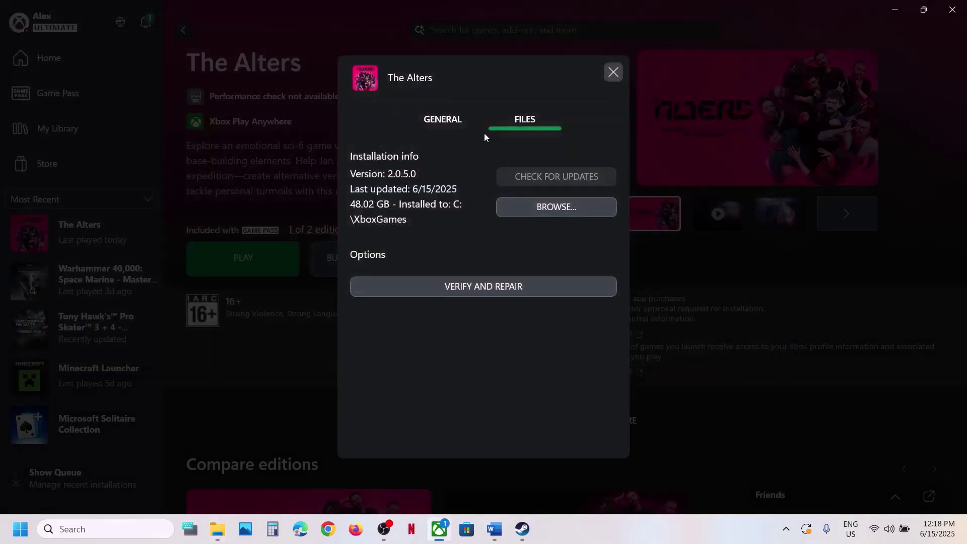
Create a desktop shortcut for The Alters, close its management dialog, and show the desktop.
{"action": "left_click", "coordinate": [449, 123]}
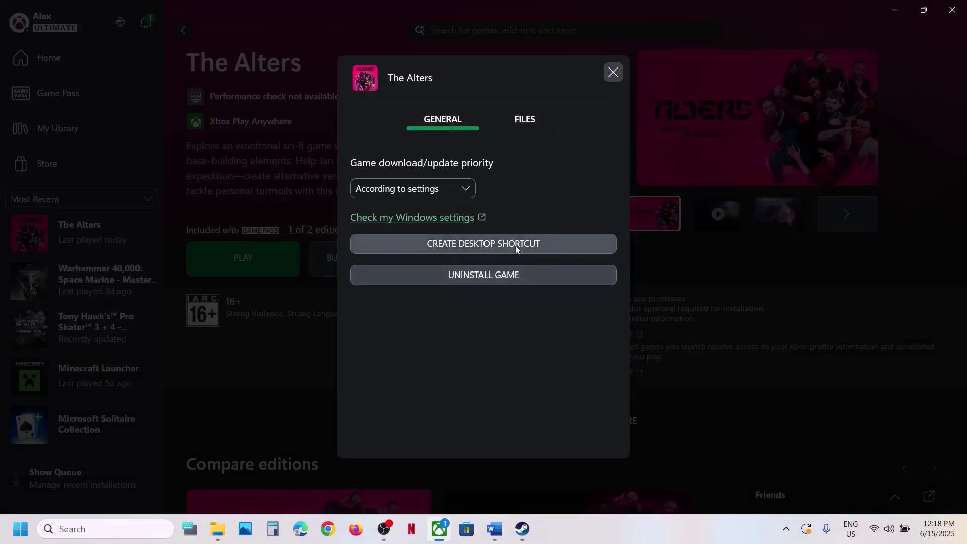
{"action": "left_click", "coordinate": [501, 243]}
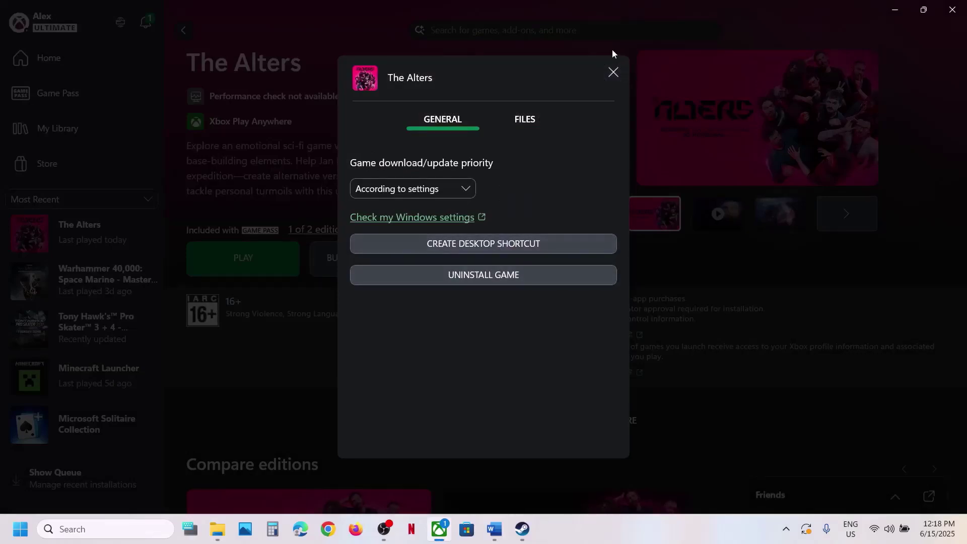
{"action": "left_click", "coordinate": [613, 73]}
{"action": "key", "text": "super+d"}
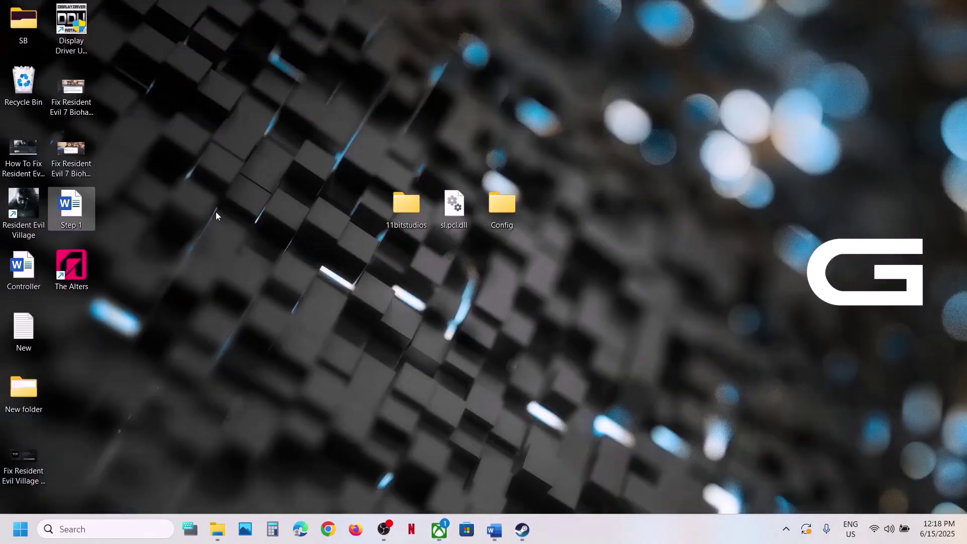
Move The Alters shortcut to an empty area of the desktop and check its option to run as administrator.
{"action": "left_click_drag", "start_coordinate": [72, 266], "coordinate": [274, 138]}
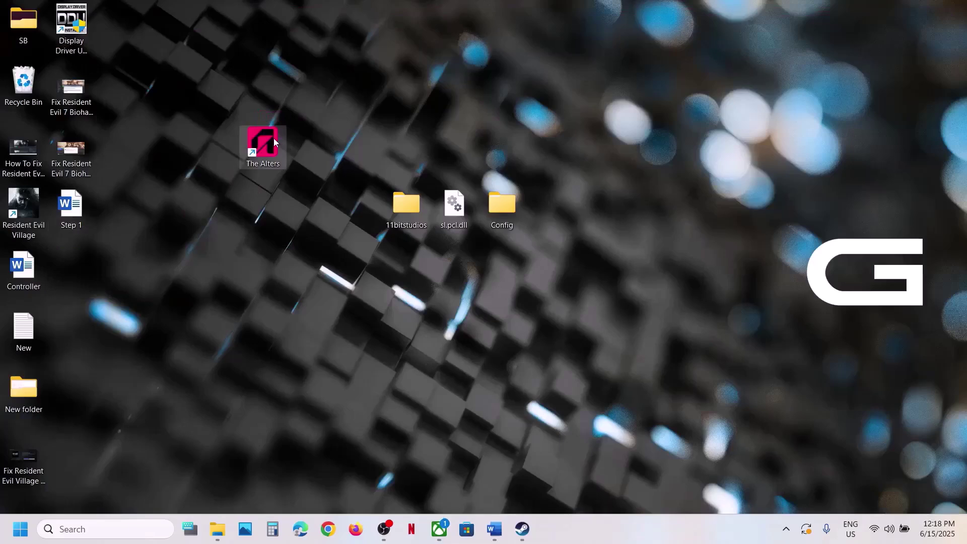
{"action": "right_click", "coordinate": [274, 138]}
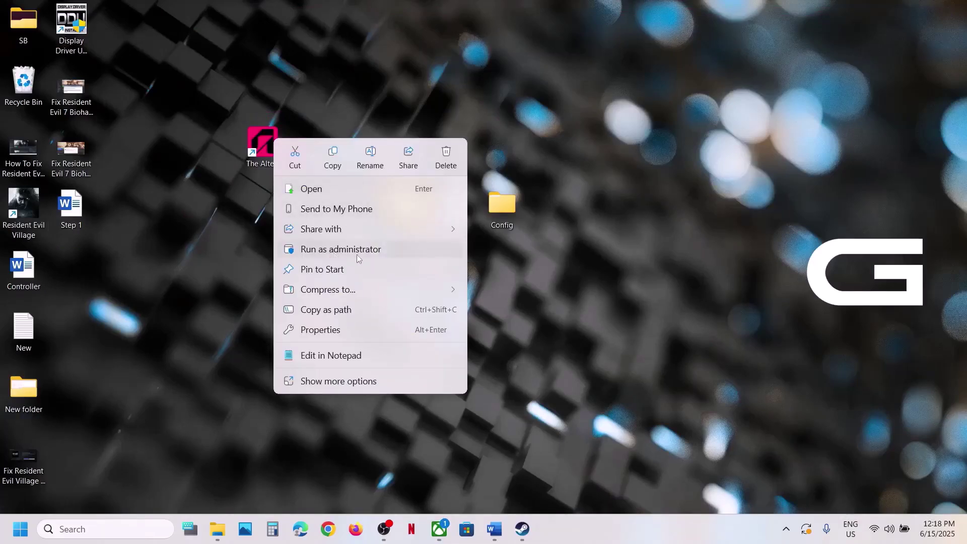
{"action": "left_click", "coordinate": [678, 168]}
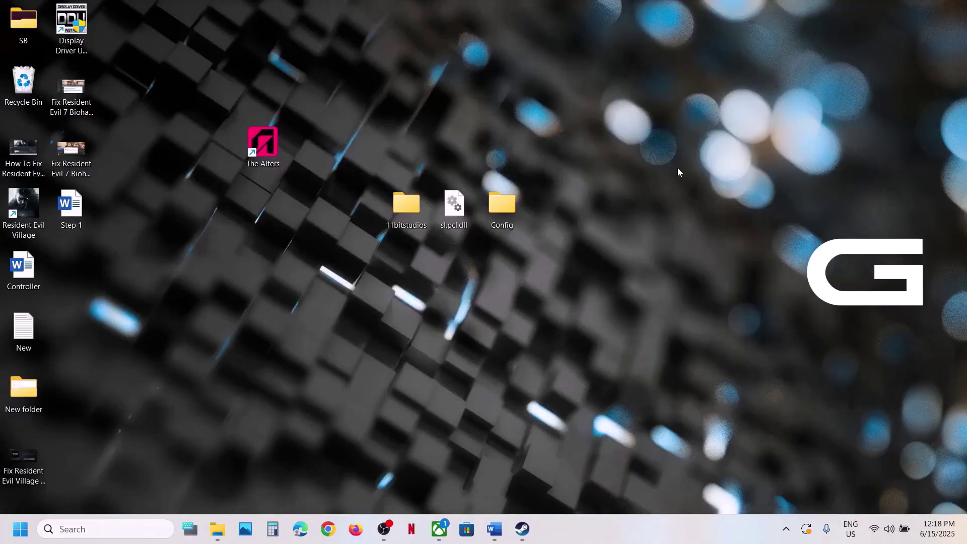
Review Step 8 in the Step 1 Word document about allowing the game exe through antivirus and firewall, then return to Steam.
{"action": "left_click", "coordinate": [522, 529]}
{"action": "left_click", "coordinate": [494, 529]}
{"action": "scroll", "coordinate": [416, 345], "scroll_direction": "down", "scroll_amount": 5}
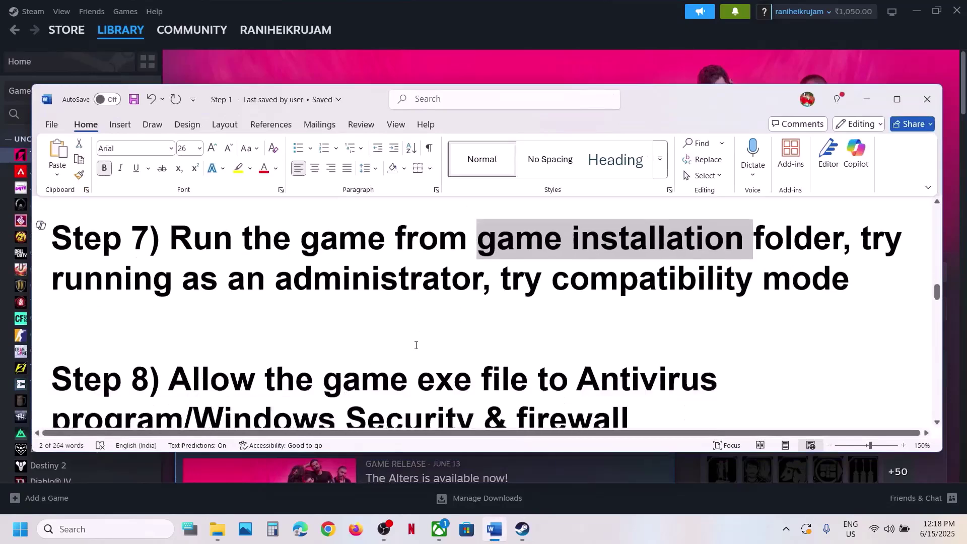
{"action": "left_click_drag", "start_coordinate": [182, 302], "coordinate": [632, 348]}
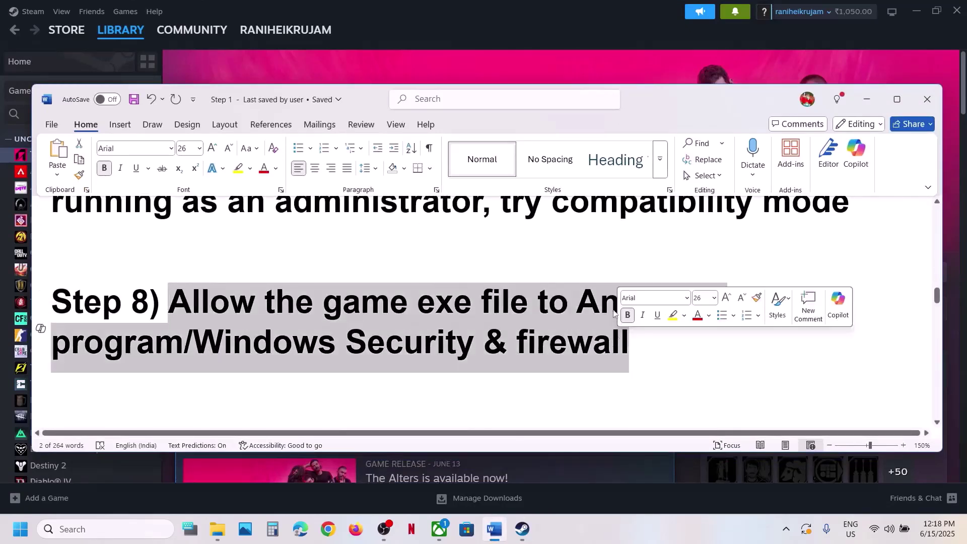
{"action": "left_click", "coordinate": [547, 52]}
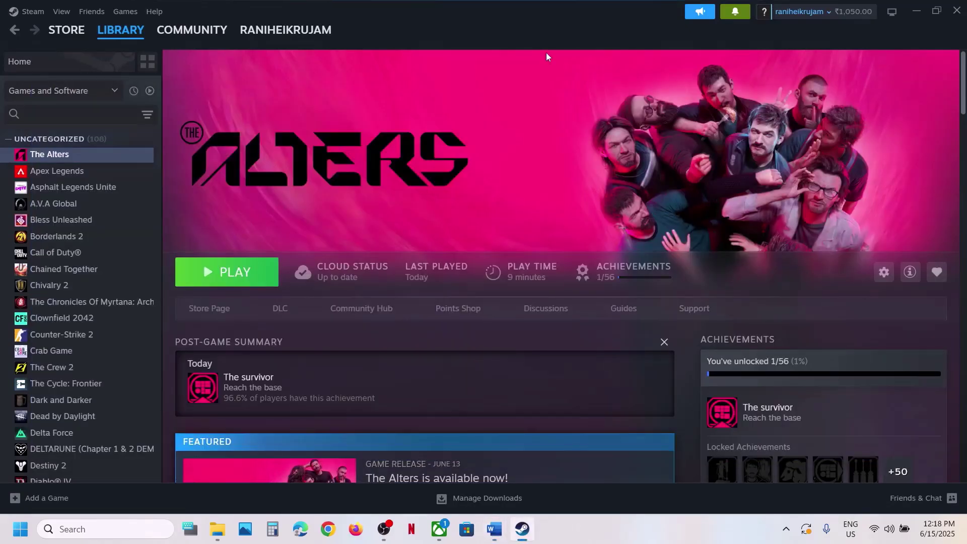
Open the list of apps allowed through Controlled folder access in Windows Security and approve the permission request.
{"action": "key", "text": "super+i"}
{"action": "left_click", "coordinate": [91, 394]}
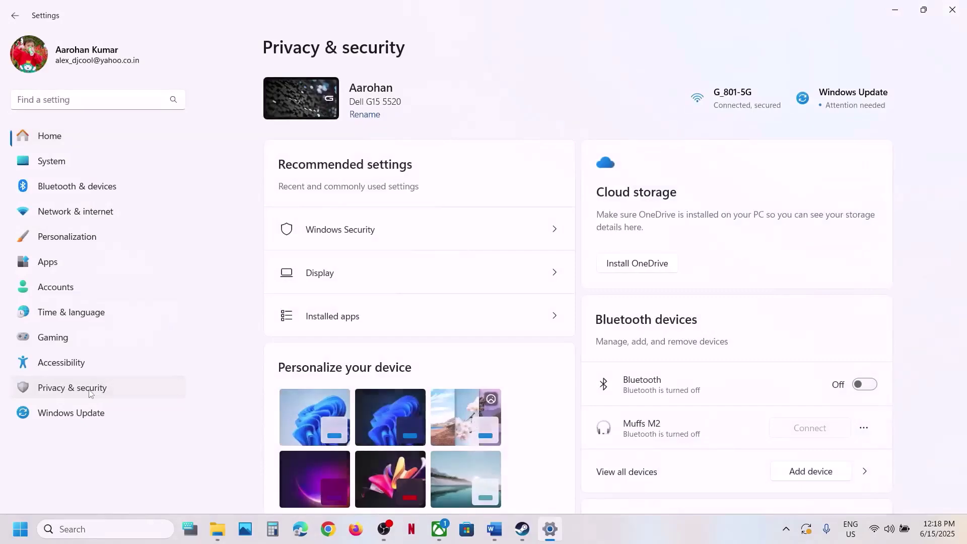
{"action": "left_click", "coordinate": [353, 112]}
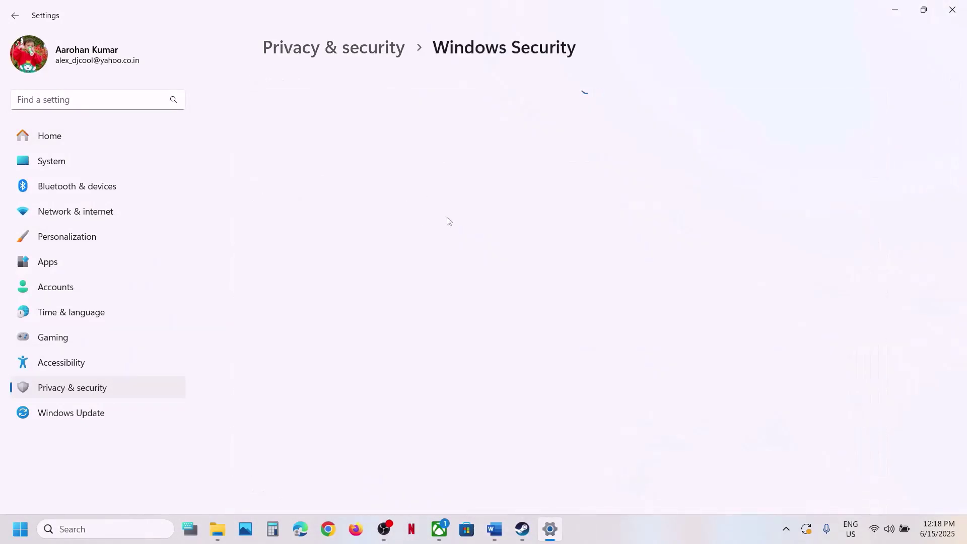
{"action": "left_click", "coordinate": [369, 188]}
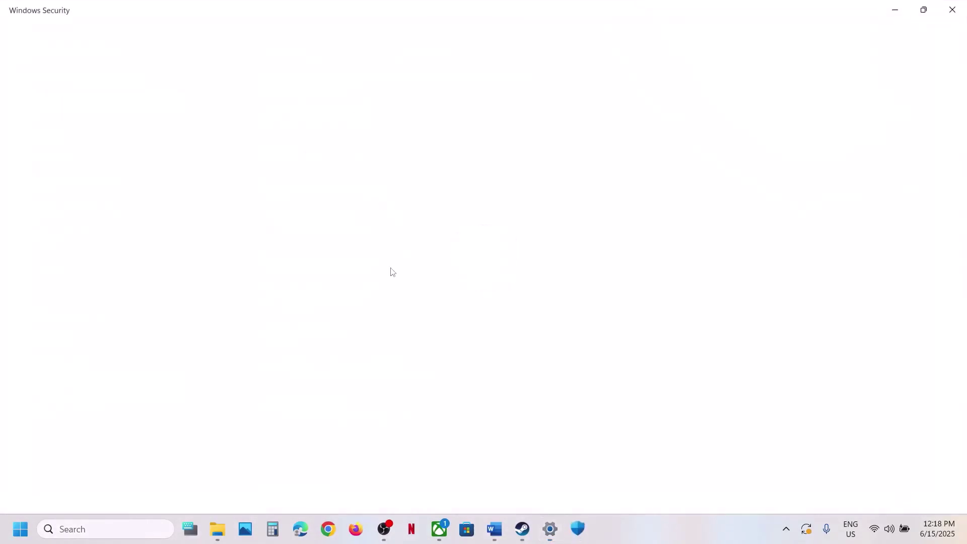
{"action": "scroll", "coordinate": [391, 272], "scroll_direction": "down", "scroll_amount": 3}
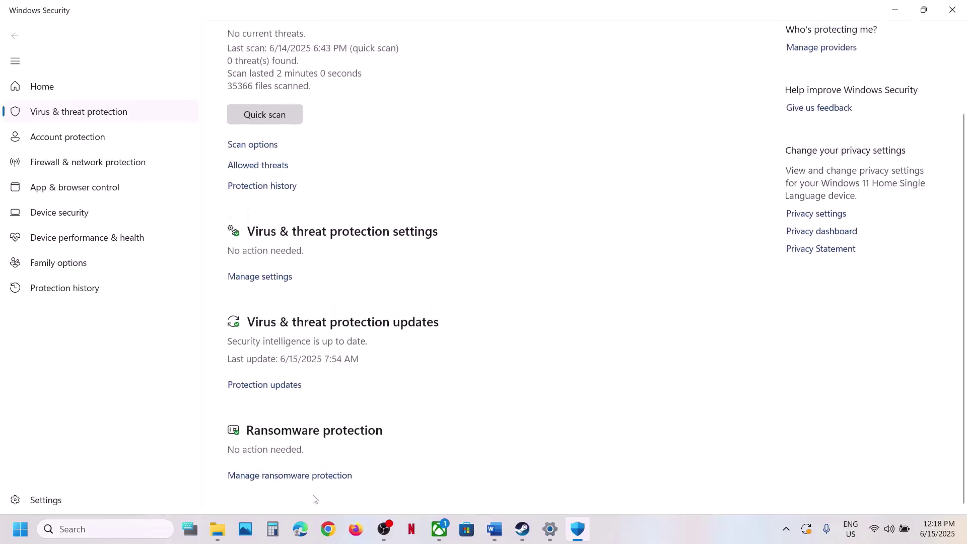
{"action": "left_click", "coordinate": [294, 477]}
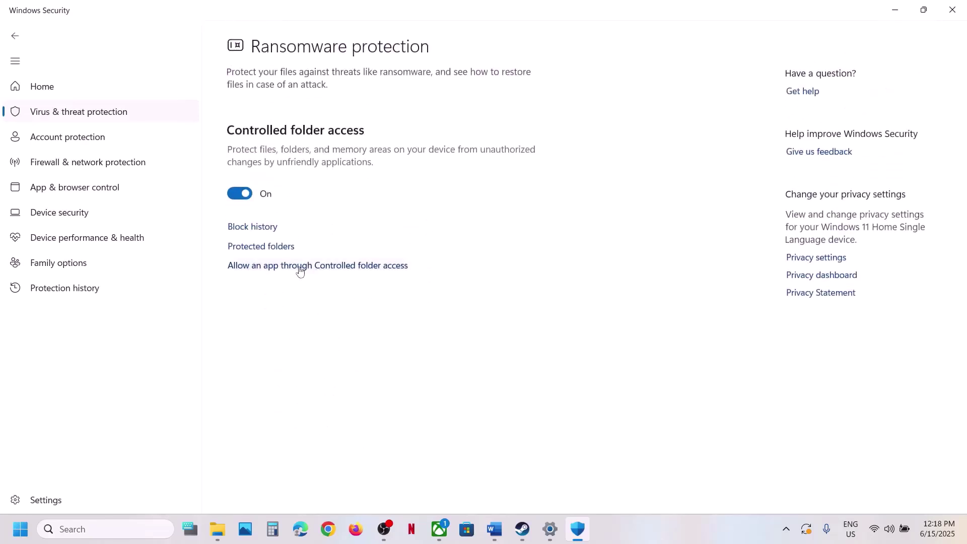
{"action": "left_click", "coordinate": [345, 274]}
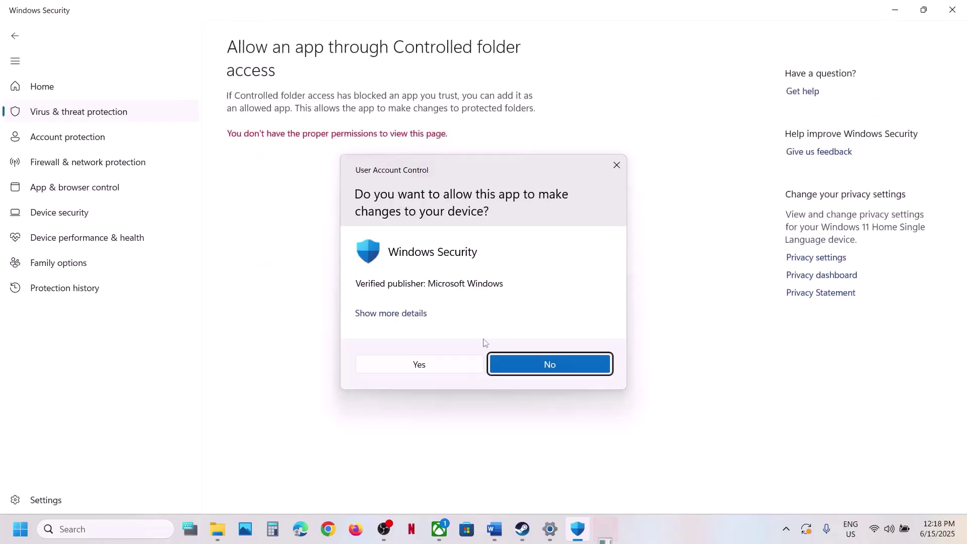
{"action": "left_click", "coordinate": [438, 370]}
Add the TheAlters application from Steam's common\The Alters folder as an allowed app for Controlled folder access.
{"action": "left_click", "coordinate": [255, 50]}
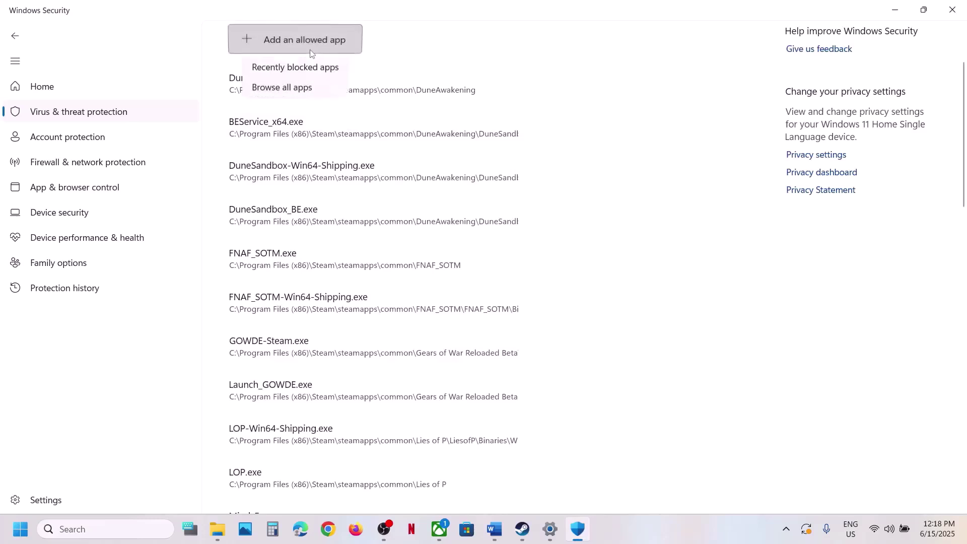
{"action": "left_click", "coordinate": [331, 85]}
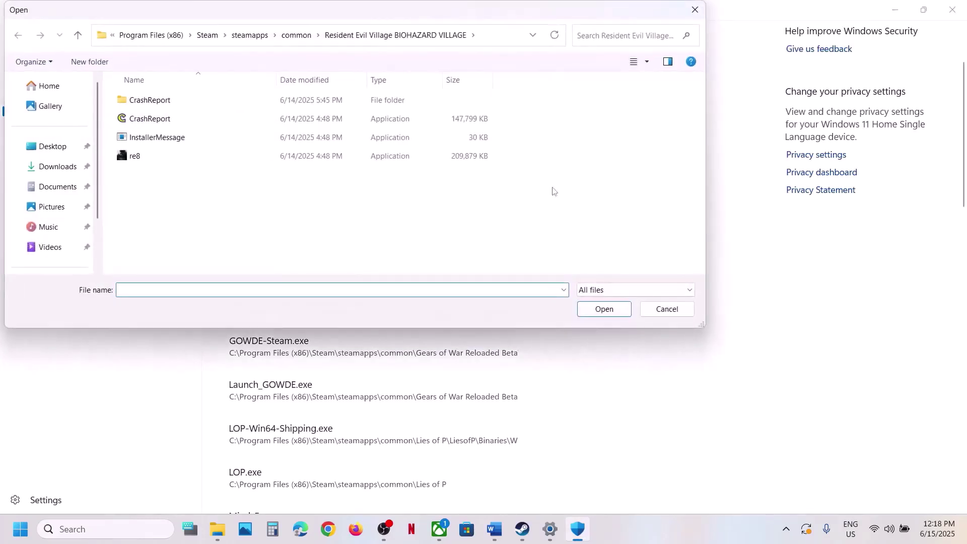
{"action": "left_click", "coordinate": [296, 35]}
{"action": "scroll", "coordinate": [192, 231], "scroll_direction": "down", "scroll_amount": 1}
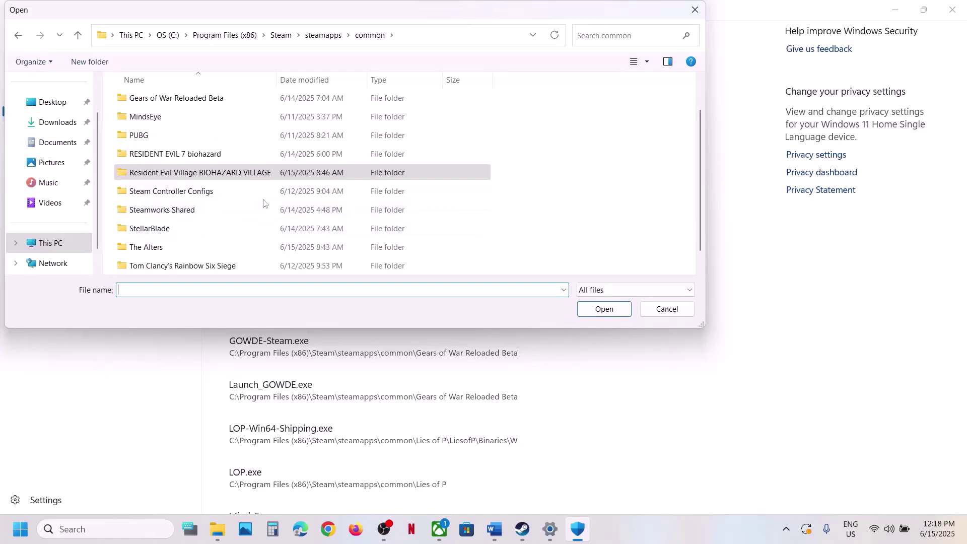
{"action": "left_click", "coordinate": [234, 176]}
{"action": "double_click", "coordinate": [151, 248]}
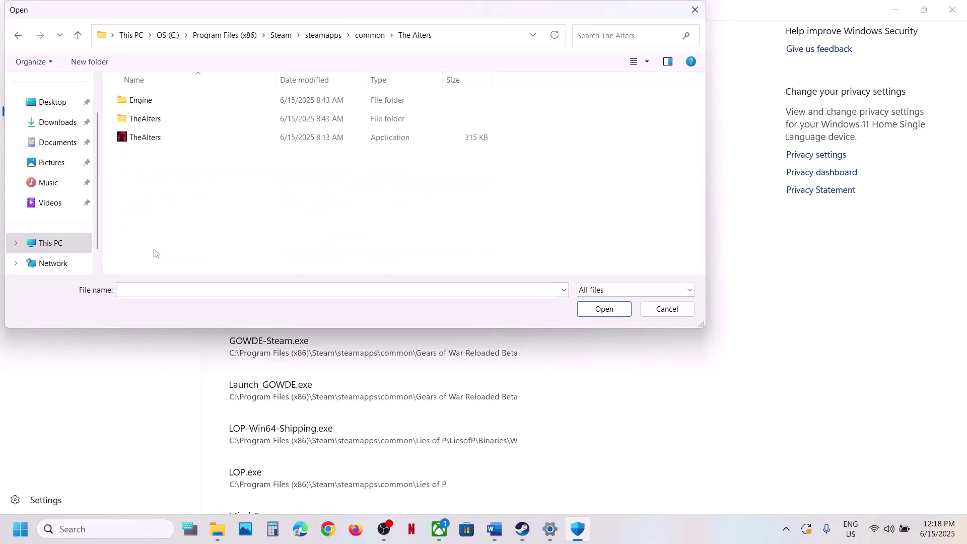
{"action": "left_click", "coordinate": [179, 143]}
{"action": "left_click", "coordinate": [604, 309]}
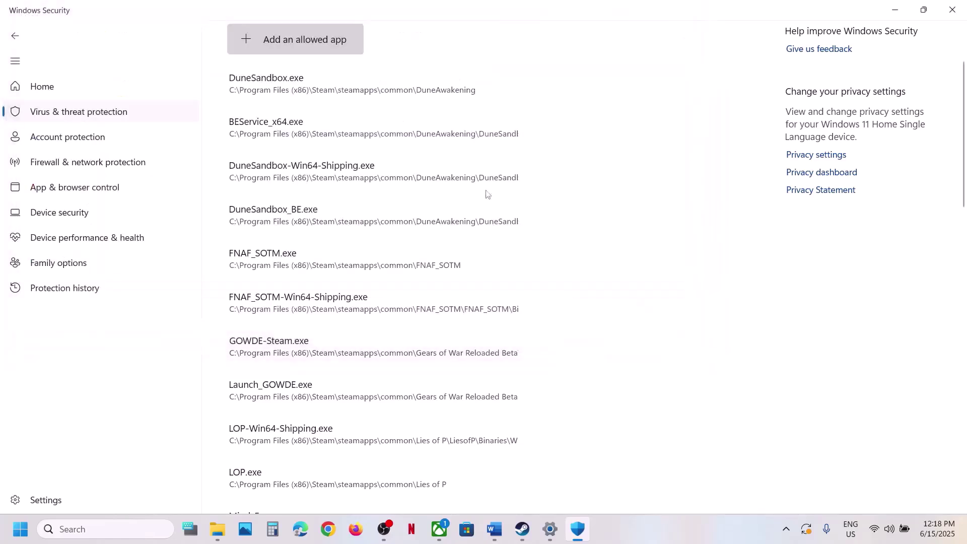
Add TheAlters-Win64-Shipping from the TheAlters\Binaries\Win64 folder as an allowed app for Controlled folder access.
{"action": "left_click", "coordinate": [330, 47]}
{"action": "left_click", "coordinate": [317, 89]}
{"action": "double_click", "coordinate": [151, 119]}
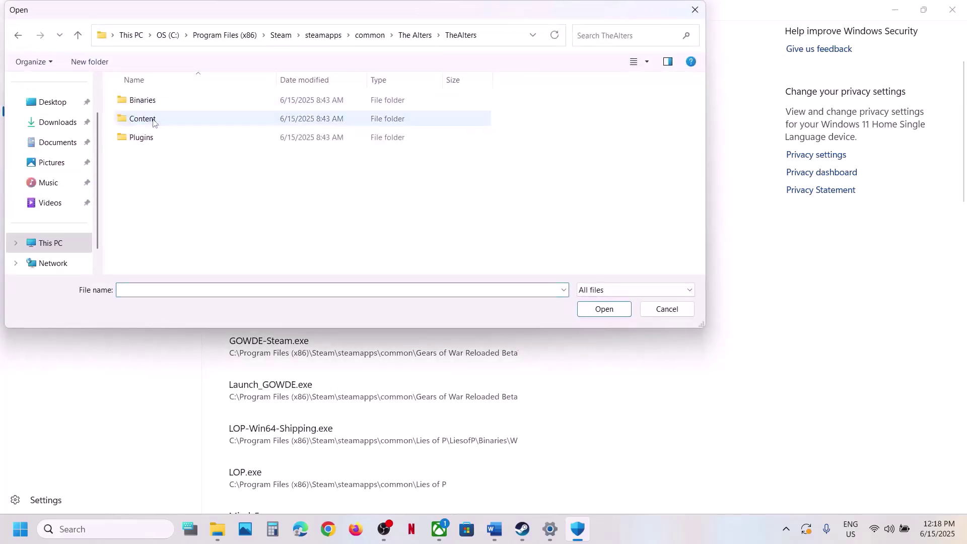
{"action": "double_click", "coordinate": [143, 101]}
{"action": "double_click", "coordinate": [143, 101]}
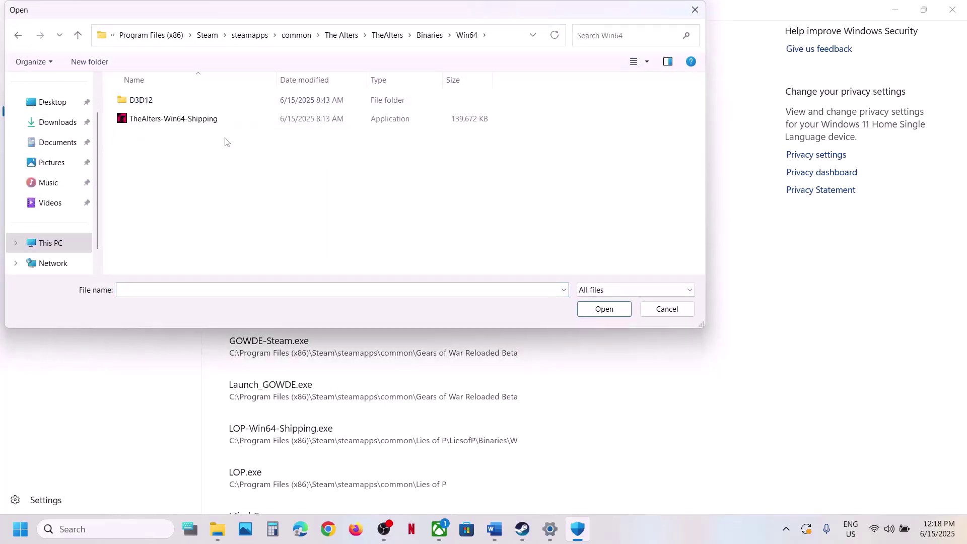
{"action": "left_click", "coordinate": [200, 123]}
{"action": "left_click", "coordinate": [604, 309]}
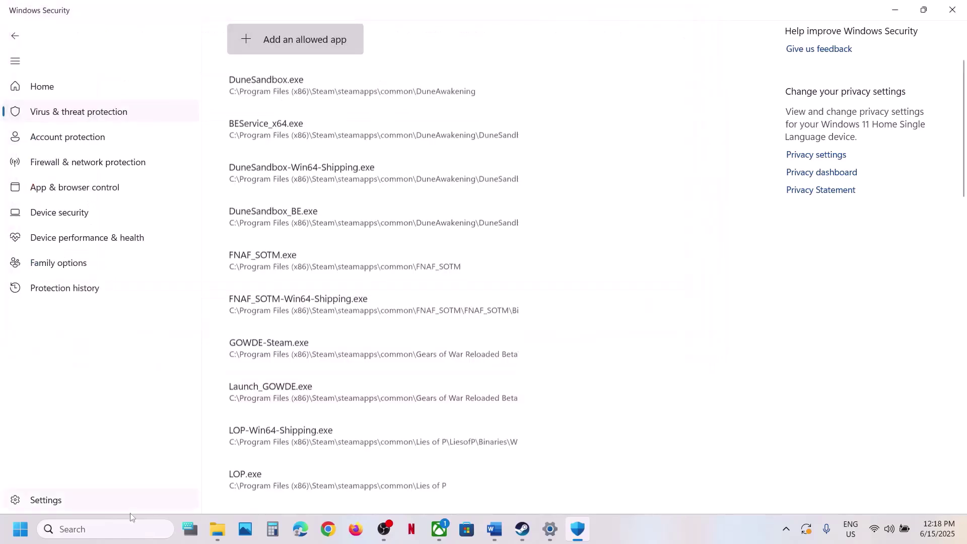
Open Windows Defender Firewall from the System and Security section of Control Panel.
{"action": "left_click", "coordinate": [115, 529]}
{"action": "type", "text": "control"}
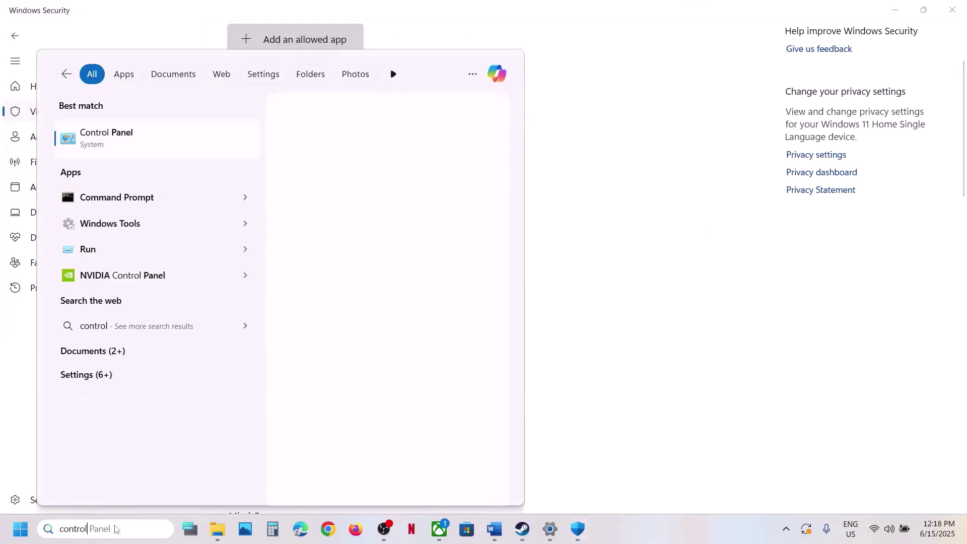
{"action": "key", "text": "Return"}
{"action": "left_click", "coordinate": [367, 188]}
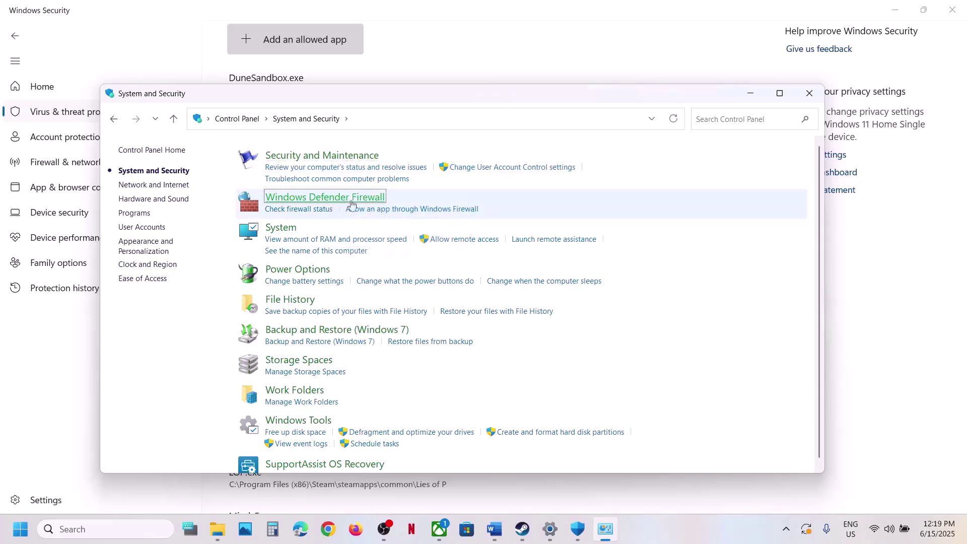
{"action": "left_click", "coordinate": [350, 199]}
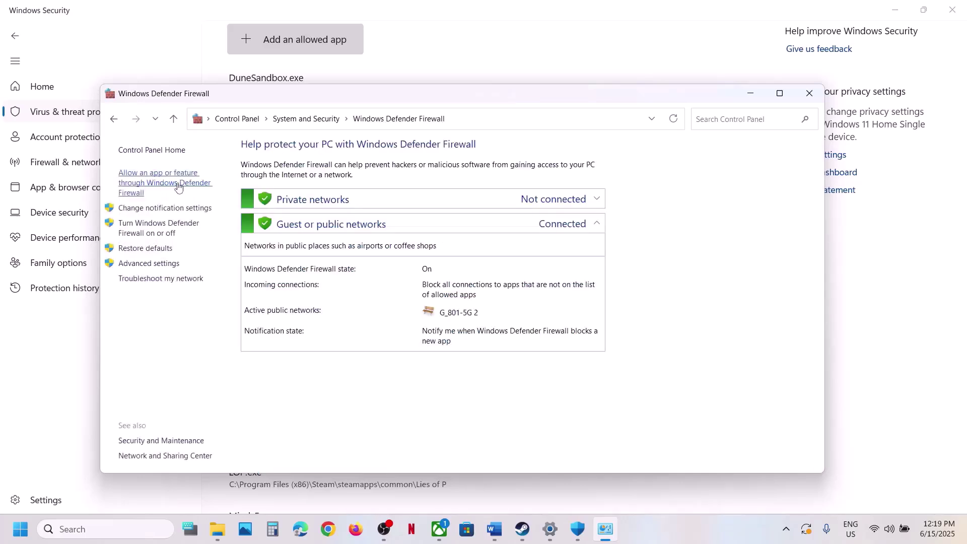
Open the firewall's list of allowed apps for changes and start allowing another app.
{"action": "left_click", "coordinate": [178, 186]}
{"action": "left_click", "coordinate": [617, 189]}
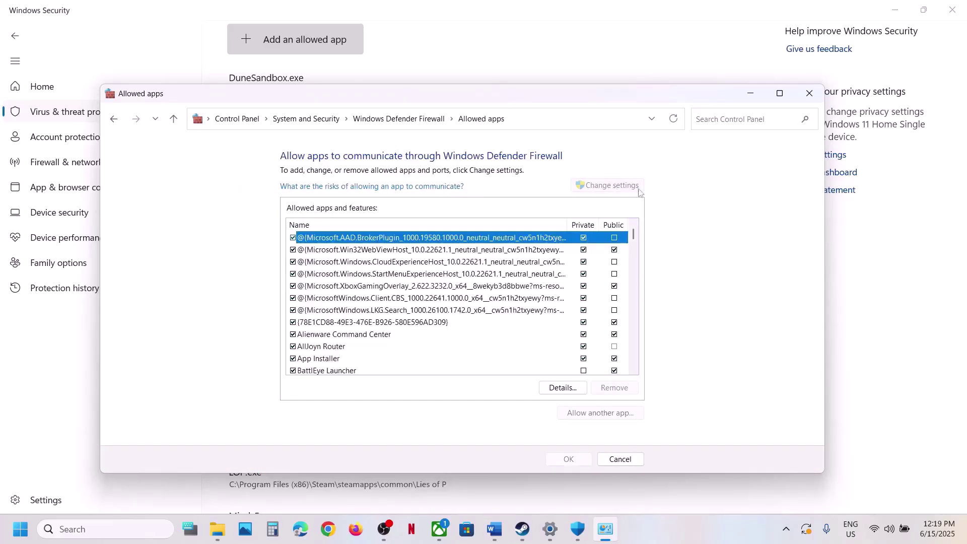
{"action": "left_click", "coordinate": [600, 413]}
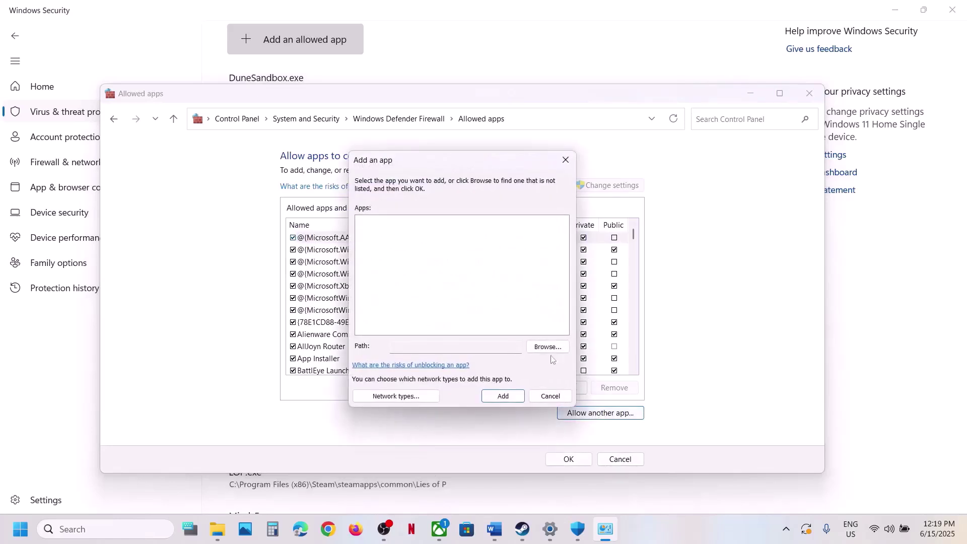
Try to add the TheAlters application from Steam's common\The Alters folder to the apps allowed through the firewall.
{"action": "left_click", "coordinate": [548, 348]}
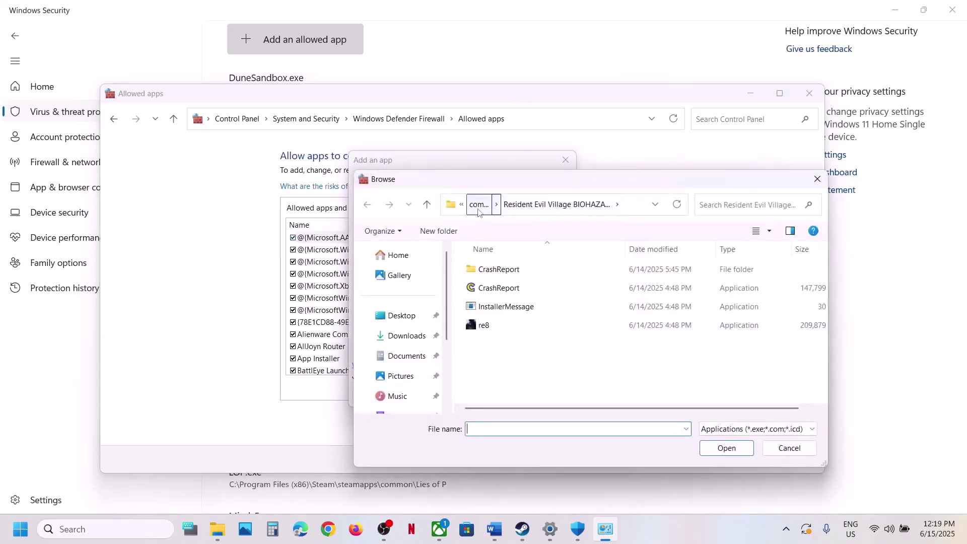
{"action": "left_click", "coordinate": [478, 210]}
{"action": "scroll", "coordinate": [519, 322], "scroll_direction": "down", "scroll_amount": 2}
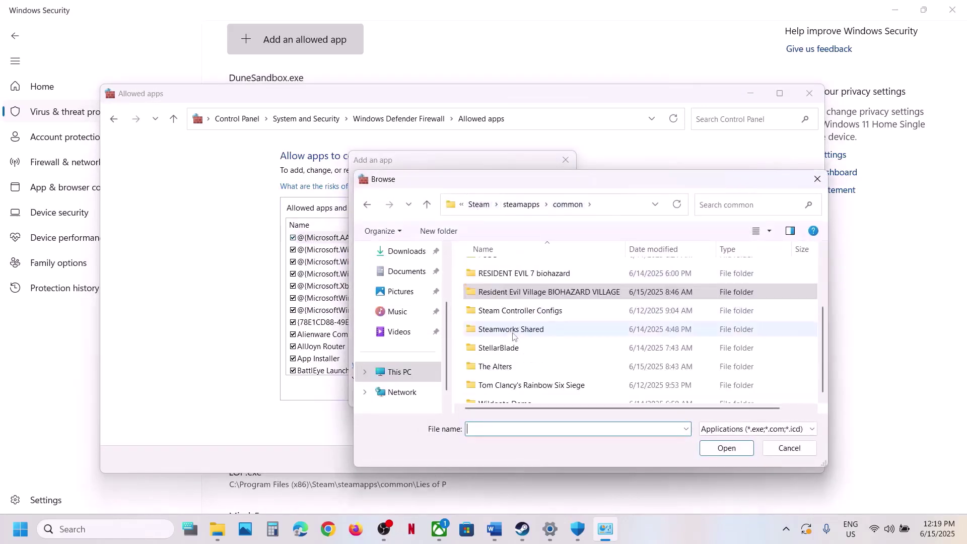
{"action": "double_click", "coordinate": [519, 358]}
{"action": "left_click", "coordinate": [519, 305]}
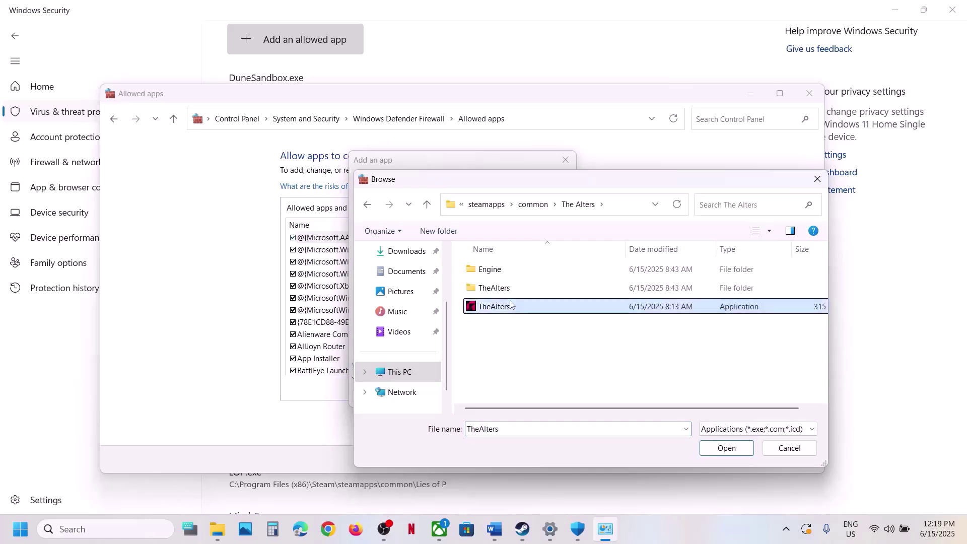
{"action": "left_click", "coordinate": [722, 450]}
{"action": "left_click", "coordinate": [500, 396]}
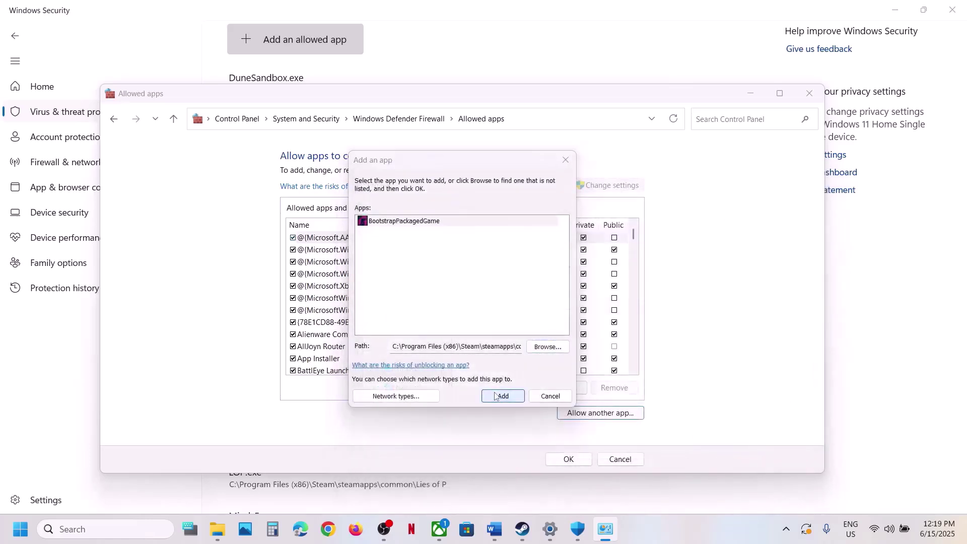
{"action": "left_click", "coordinate": [578, 310]}
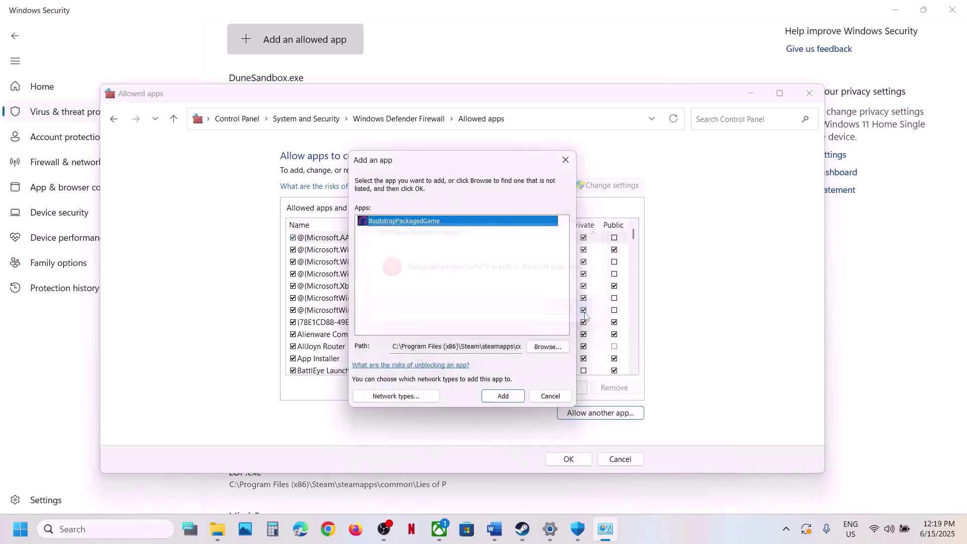
{"action": "left_click", "coordinate": [503, 396]}
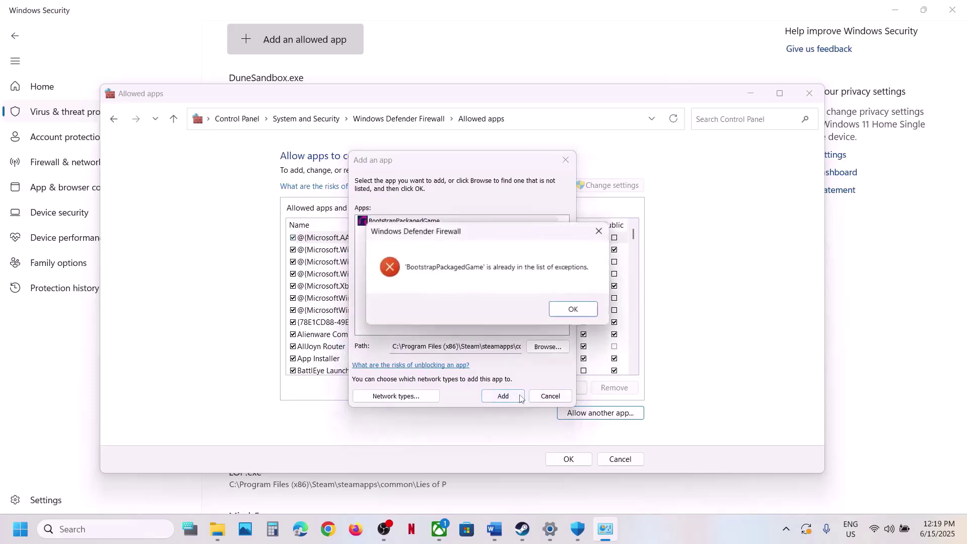
{"action": "left_click", "coordinate": [574, 309]}
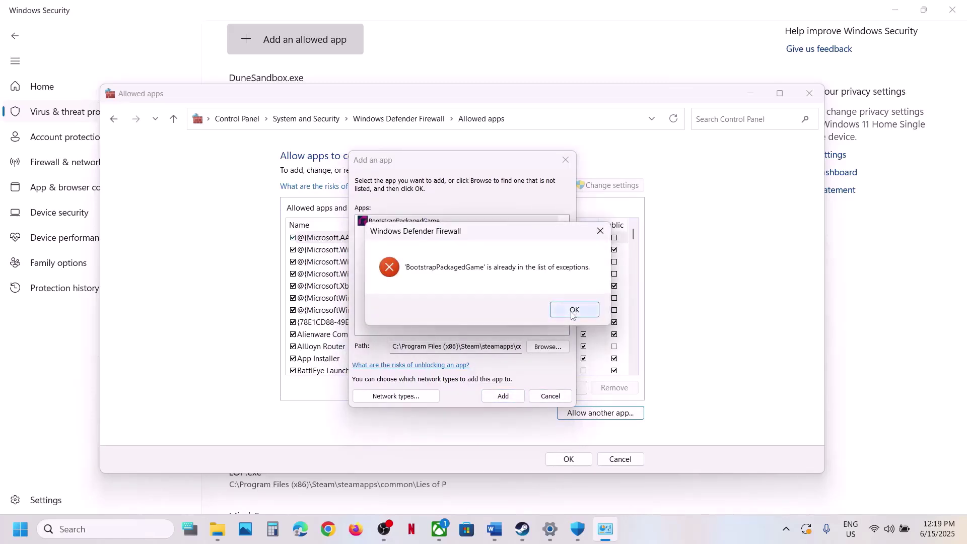
Add TheAlters-Win64-Shipping from the TheAlters\Binaries\Win64 folder to the apps allowed through the firewall and save the list.
{"action": "left_click", "coordinate": [554, 345]}
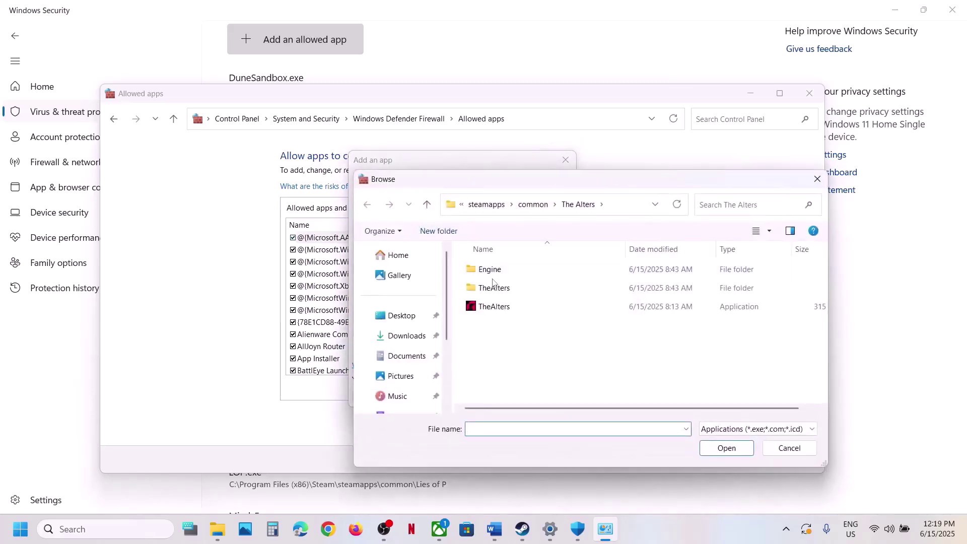
{"action": "double_click", "coordinate": [493, 288]}
{"action": "double_click", "coordinate": [497, 270]}
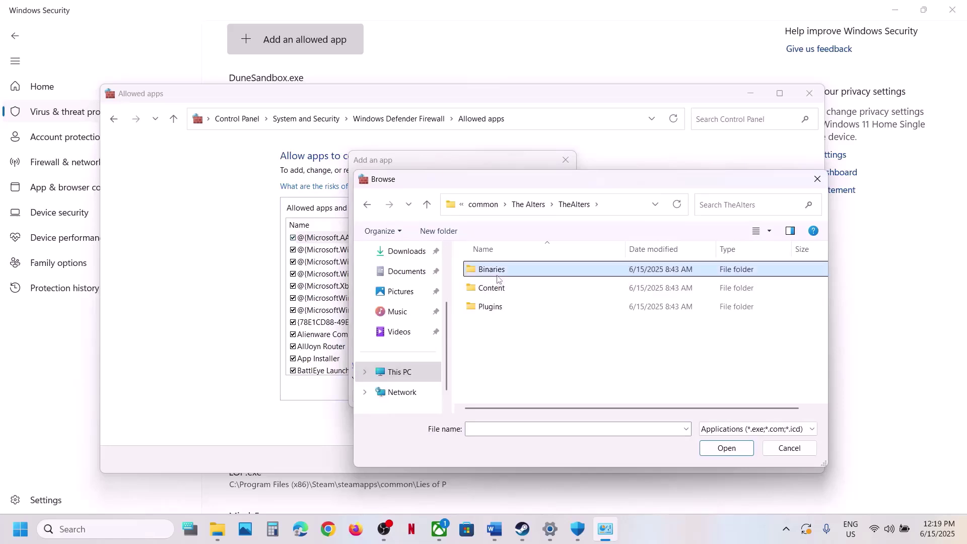
{"action": "double_click", "coordinate": [497, 272]}
{"action": "left_click", "coordinate": [500, 288]}
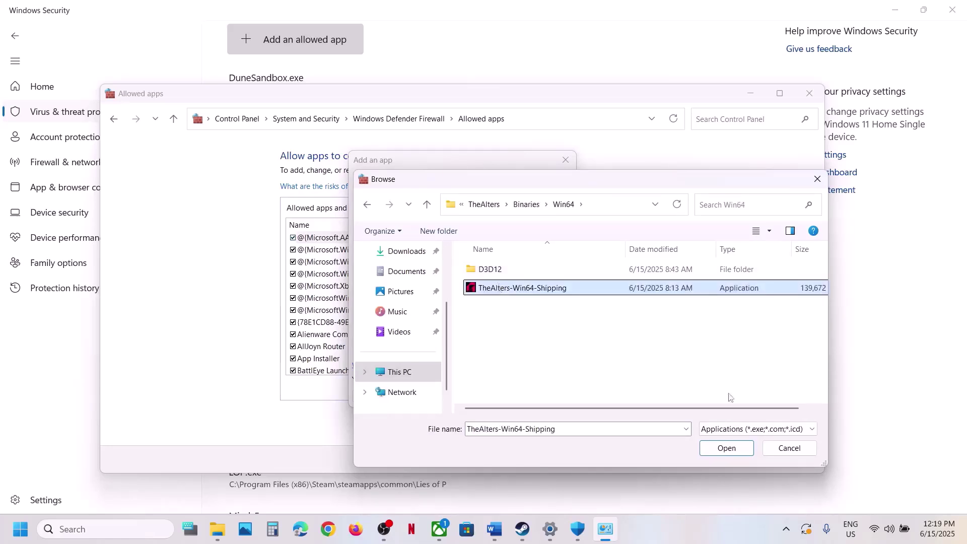
{"action": "left_click", "coordinate": [727, 449]}
{"action": "left_click", "coordinate": [496, 397]}
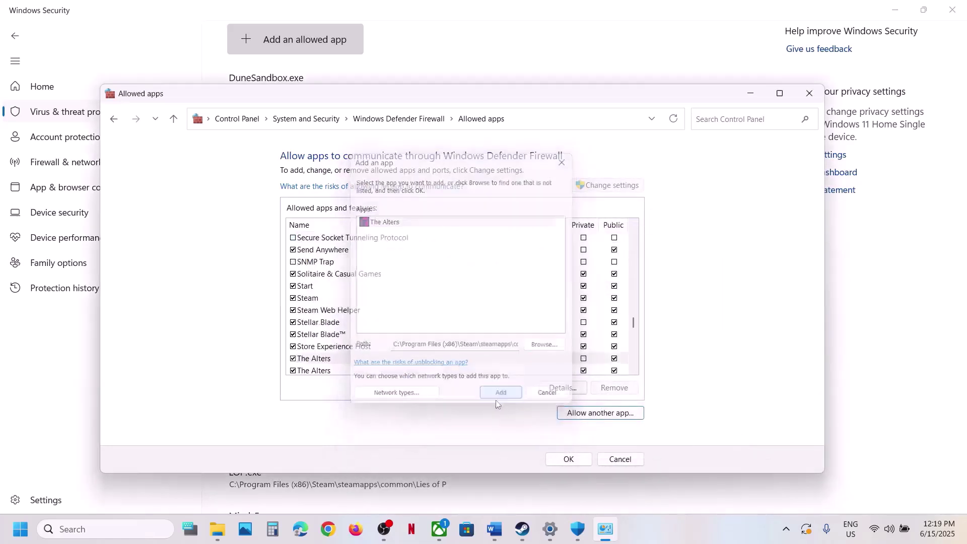
{"action": "left_click", "coordinate": [335, 362]}
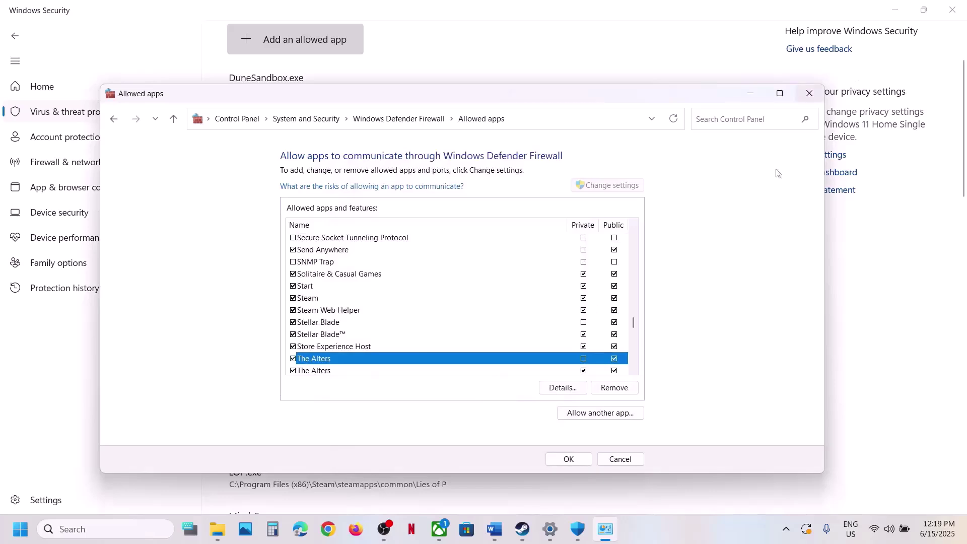
{"action": "left_click", "coordinate": [578, 459]}
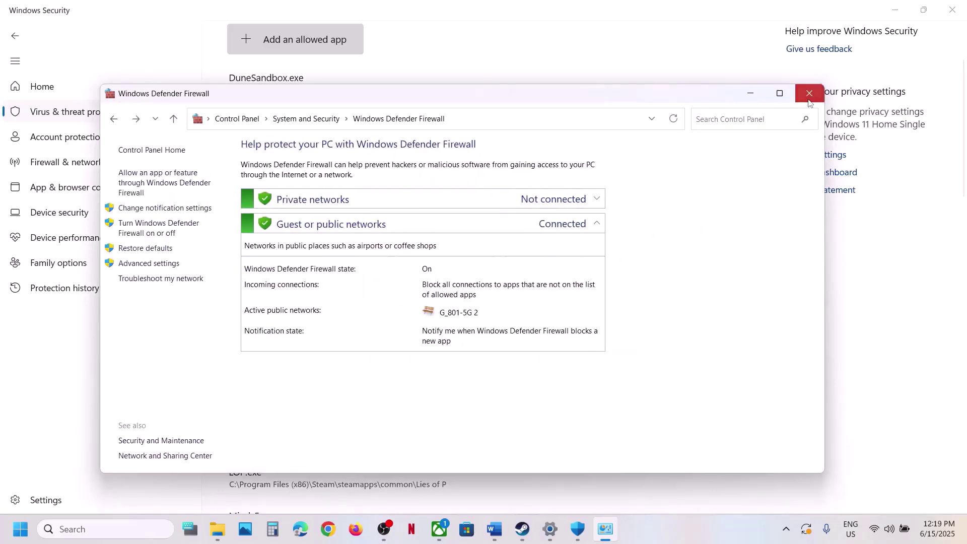
Close the Windows Defender Firewall, Windows Security and Settings windows.
{"action": "left_click", "coordinate": [809, 93]}
{"action": "left_click", "coordinate": [952, 11]}
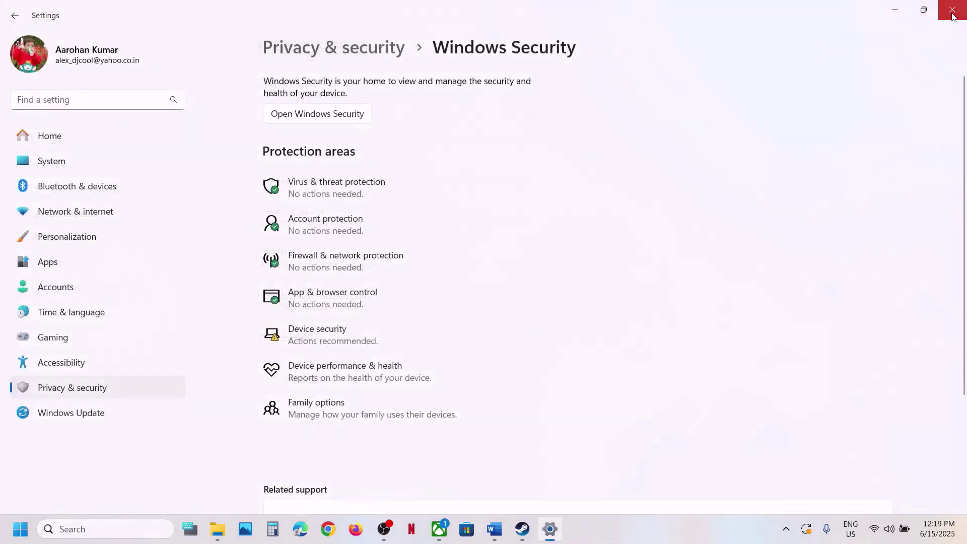
{"action": "left_click", "coordinate": [953, 15]}
Switch to the Word notes and read the troubleshooting step that follows Step 8.
{"action": "left_click", "coordinate": [494, 529]}
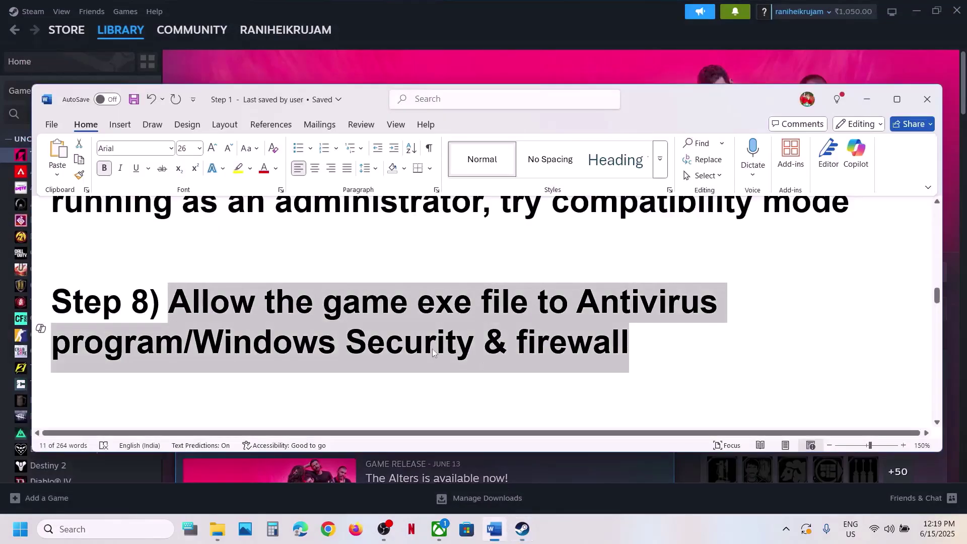
{"action": "scroll", "coordinate": [432, 347], "scroll_direction": "down", "scroll_amount": 4}
{"action": "scroll", "coordinate": [432, 347], "scroll_direction": "up", "scroll_amount": 1}
Switch to Steam and view the file integrity verification option in The Alters' Installed Files properties.
{"action": "left_click", "coordinate": [455, 75]}
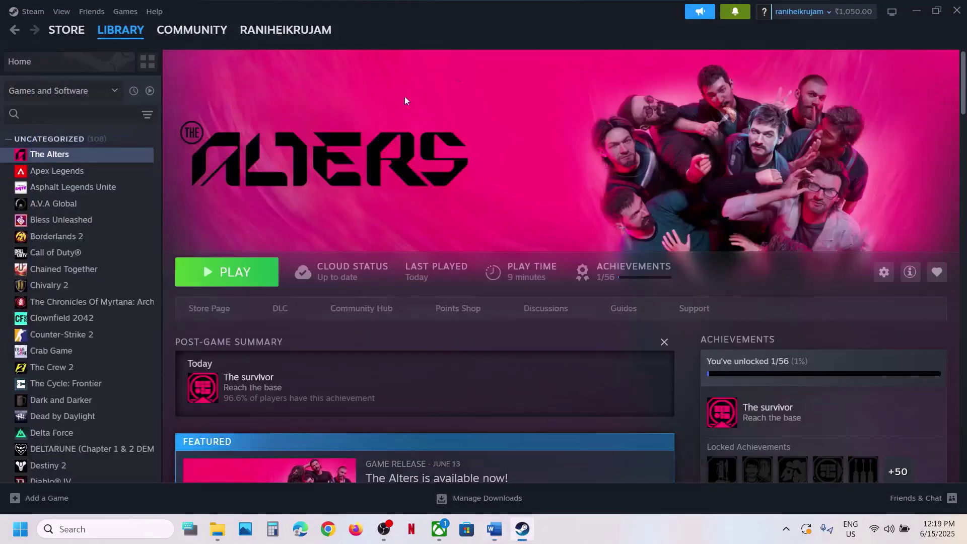
{"action": "right_click", "coordinate": [104, 152]}
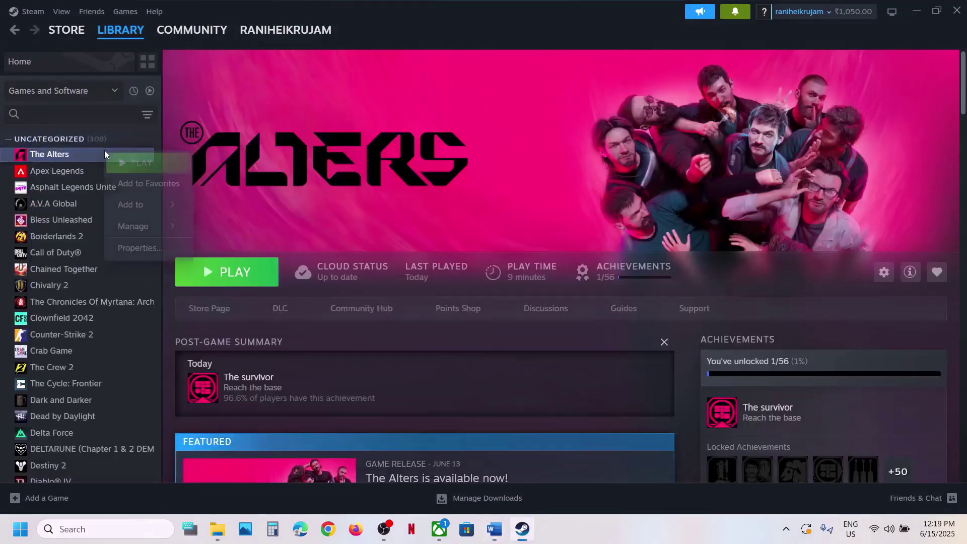
{"action": "left_click", "coordinate": [160, 247]}
{"action": "left_click", "coordinate": [294, 181]}
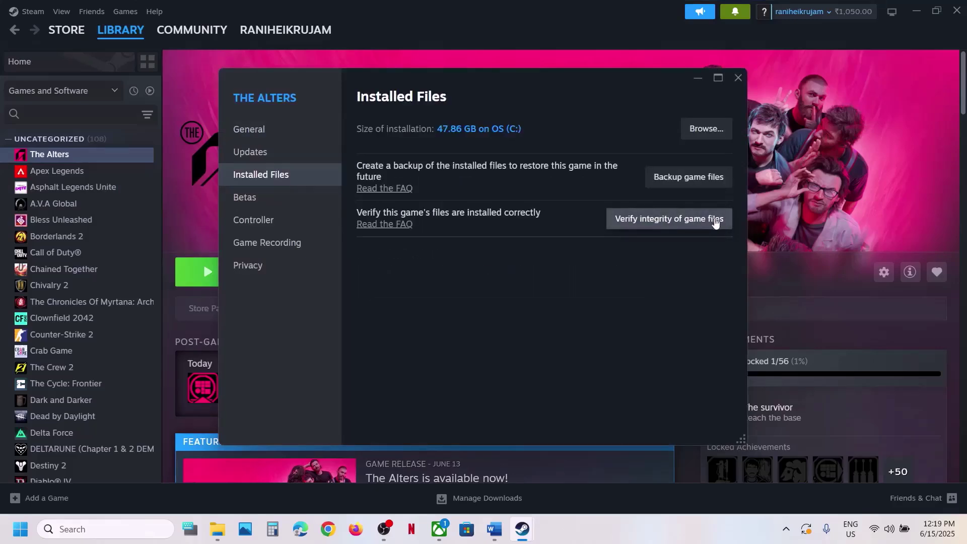
{"action": "left_click", "coordinate": [741, 77]}
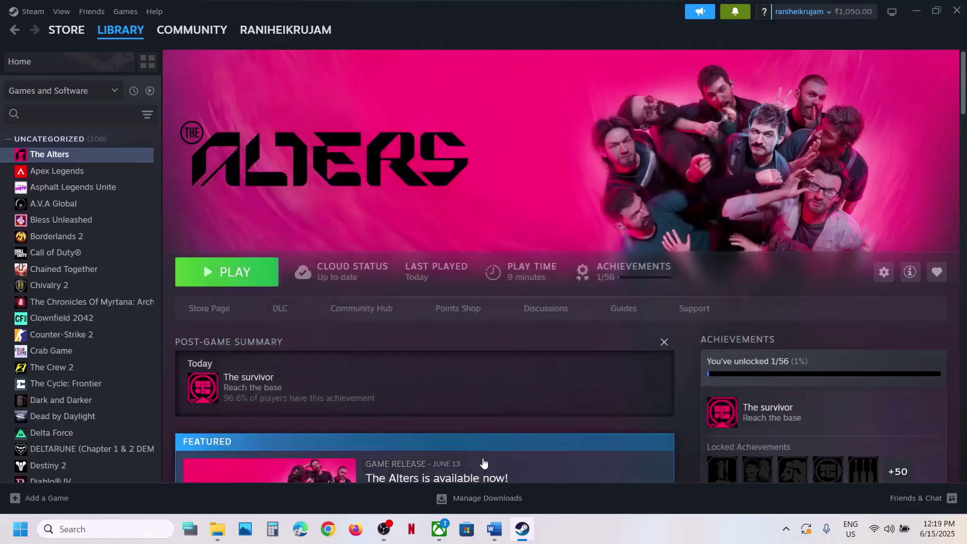
Switch to the Xbox app and view the Verify and Repair option in The Alters' file management settings.
{"action": "left_click", "coordinate": [436, 536]}
{"action": "right_click", "coordinate": [114, 226]}
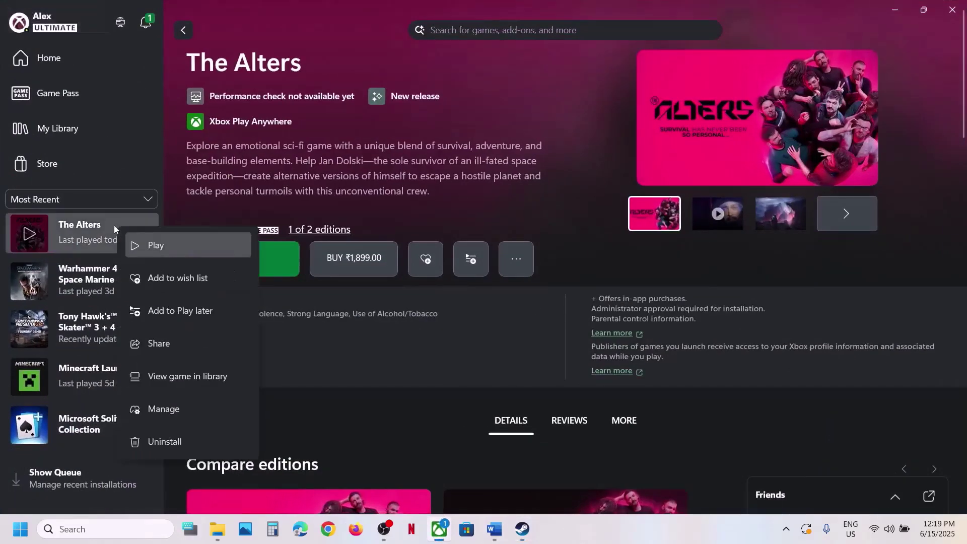
{"action": "left_click", "coordinate": [163, 412]}
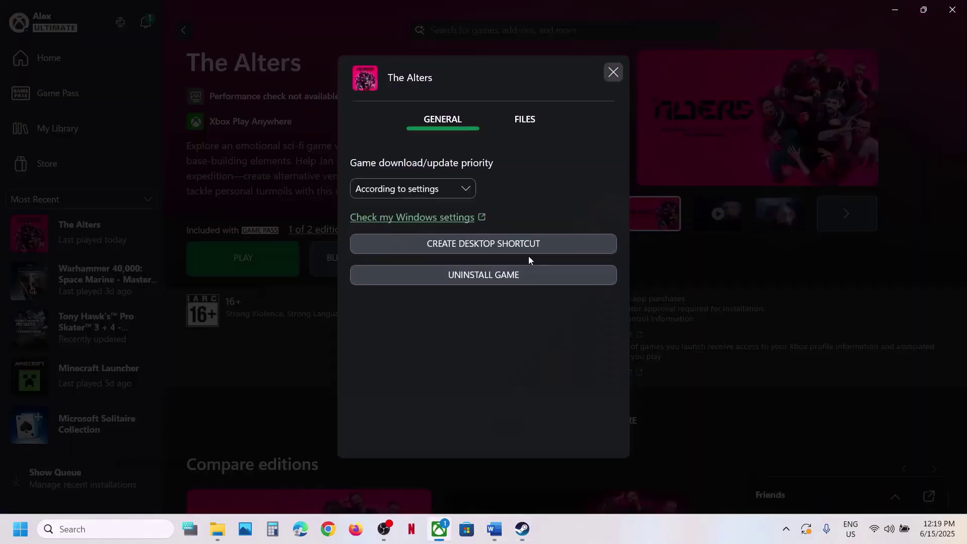
{"action": "left_click", "coordinate": [521, 127]}
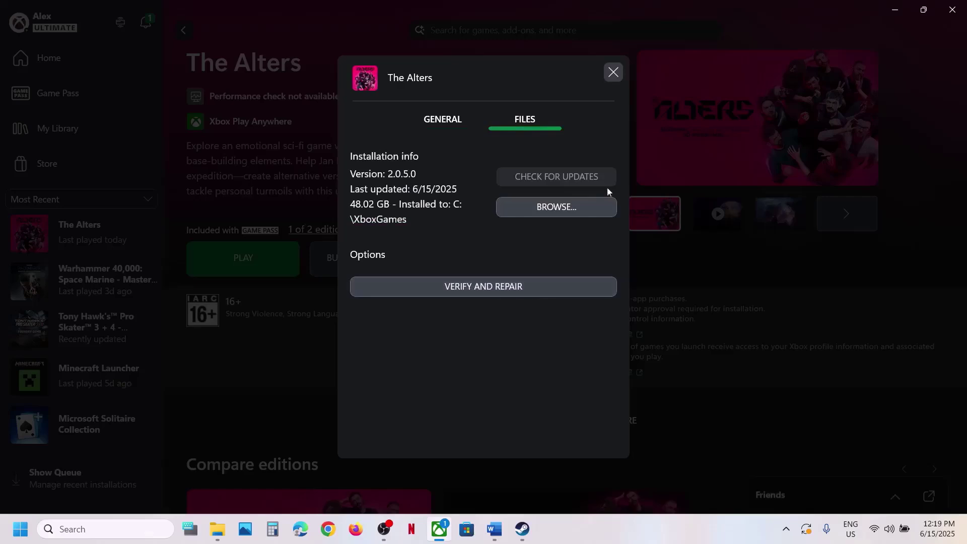
{"action": "left_click", "coordinate": [613, 73]}
Switch back to the Word notes and read Step 10 about Power Saver Mode.
{"action": "mouse_move", "coordinate": [494, 529]}
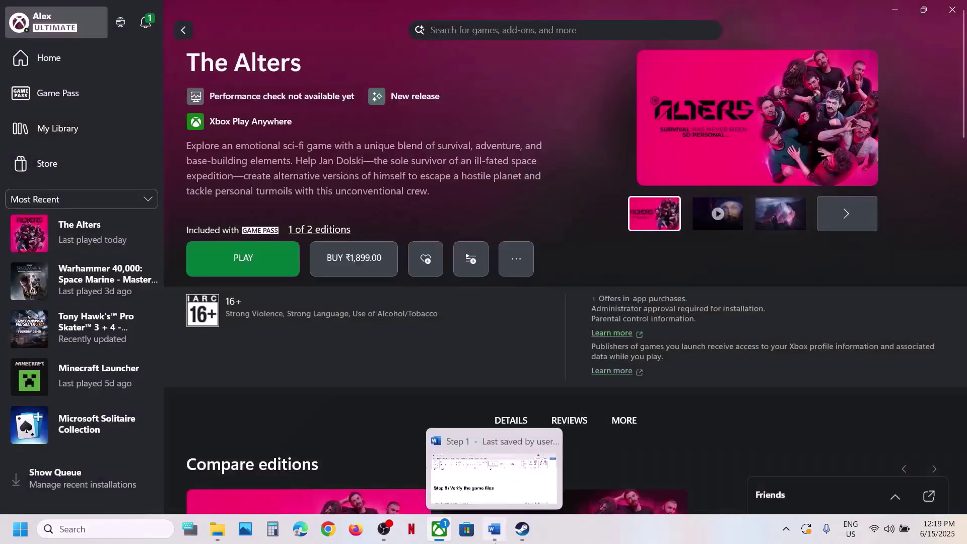
{"action": "left_click", "coordinate": [500, 496]}
{"action": "scroll", "coordinate": [408, 324], "scroll_direction": "down", "scroll_amount": 5}
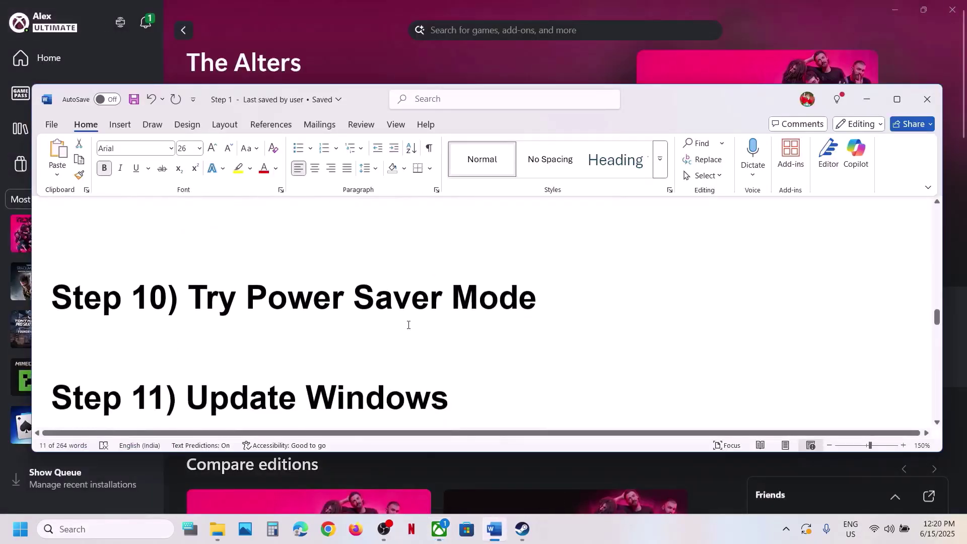
{"action": "scroll", "coordinate": [408, 326], "scroll_direction": "up", "scroll_amount": 2}
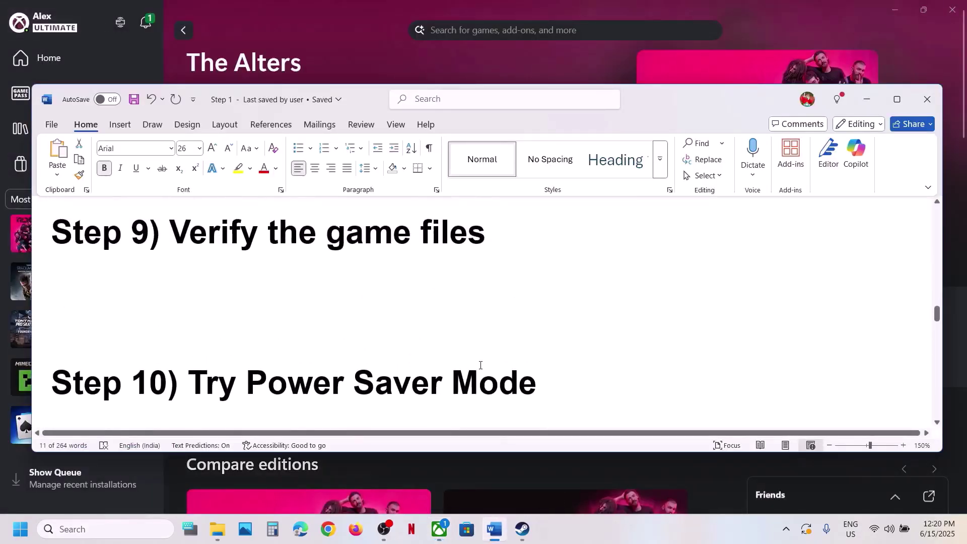
Check the available power plans in Control Panel's Power Options under System and Security, and close the window.
{"action": "left_click", "coordinate": [100, 530]}
{"action": "type", "text": "control"}
{"action": "key", "text": "Return"}
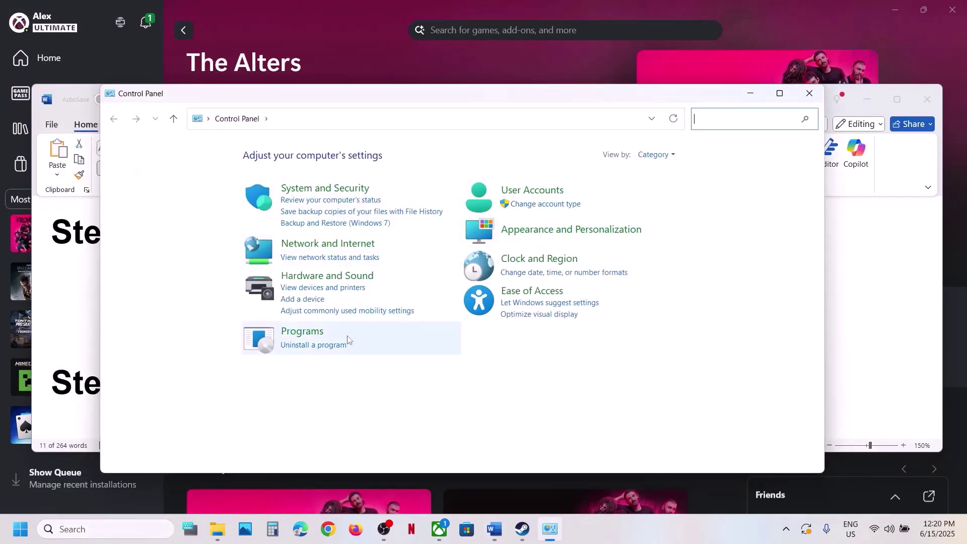
{"action": "left_click", "coordinate": [328, 189]}
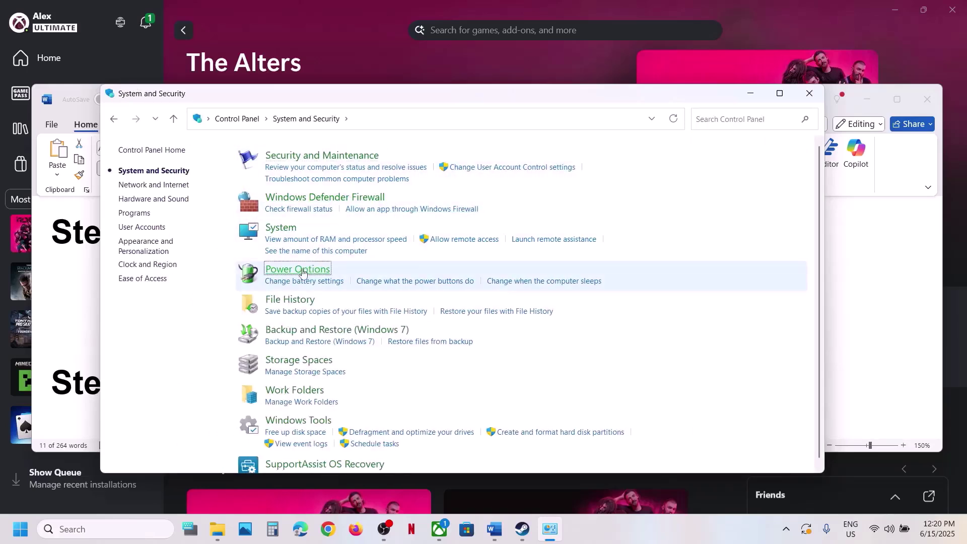
{"action": "left_click", "coordinate": [321, 269]}
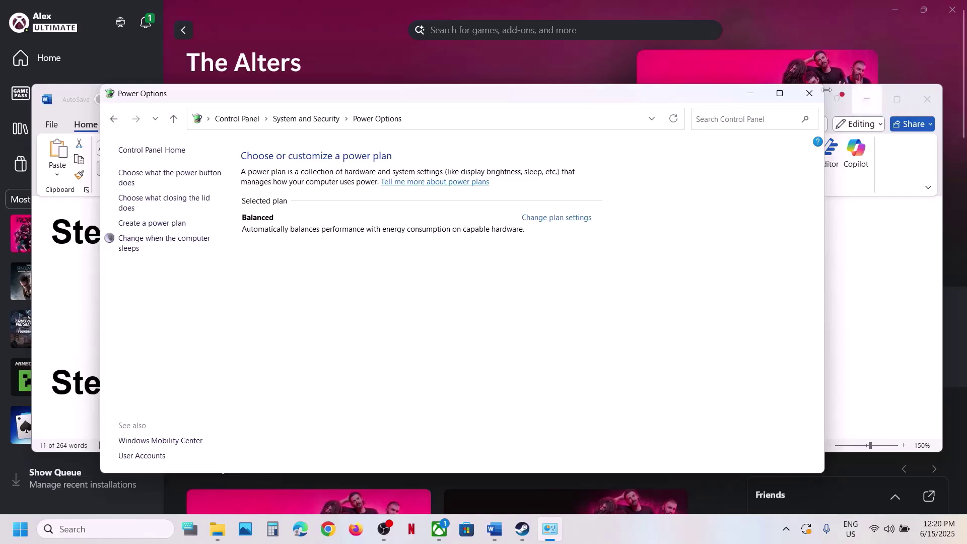
{"action": "left_click", "coordinate": [810, 93]}
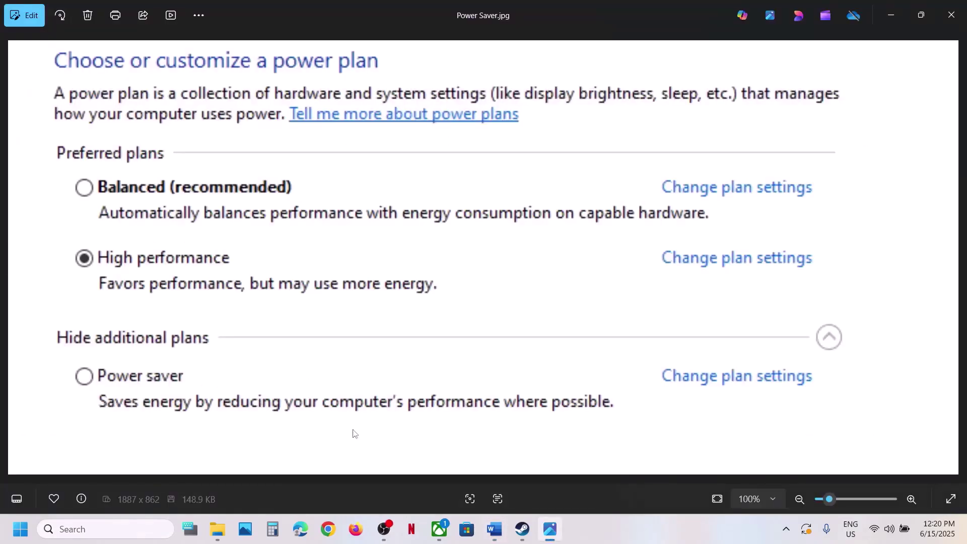
Examine the Performance Core Ratio setting in the Intel Extreme Tuning Utility reference image and close the image viewer.
{"action": "key", "text": "Right"}
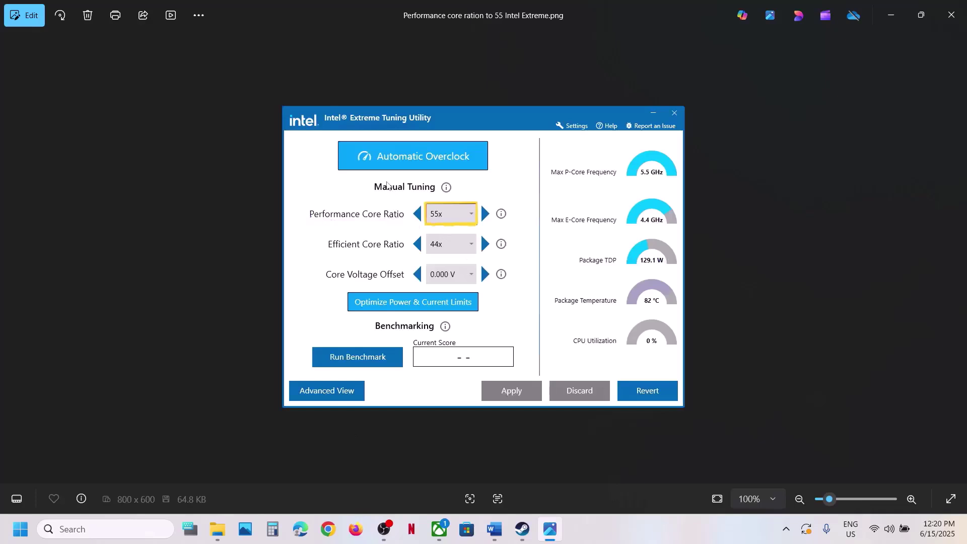
{"action": "scroll", "coordinate": [390, 139], "scroll_direction": "up", "scroll_amount": 3}
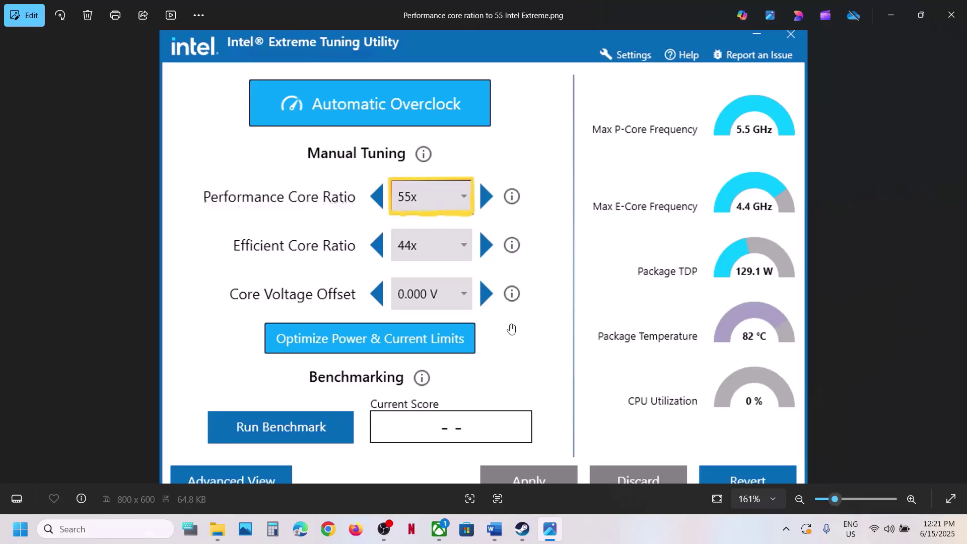
{"action": "left_click_drag", "start_coordinate": [512, 329], "coordinate": [508, 286]}
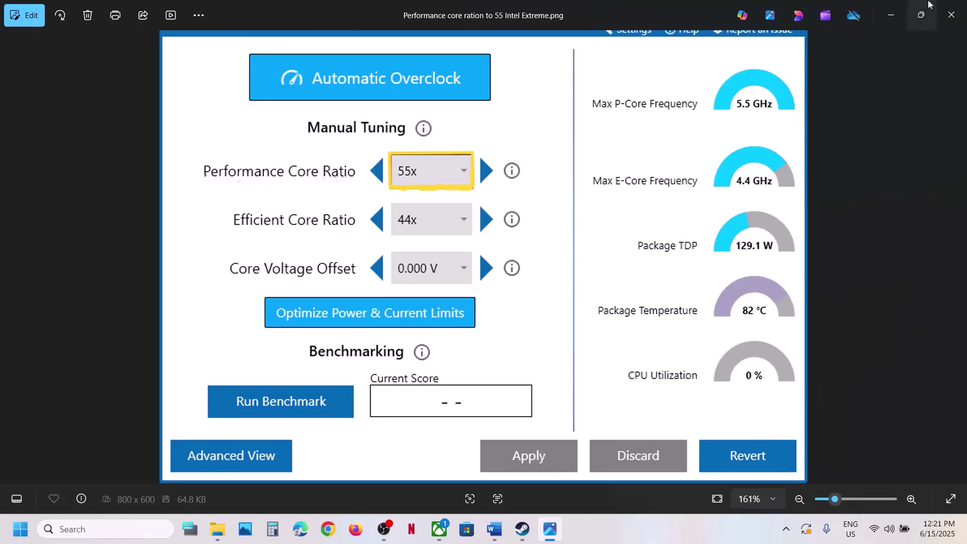
{"action": "left_click", "coordinate": [952, 15]}
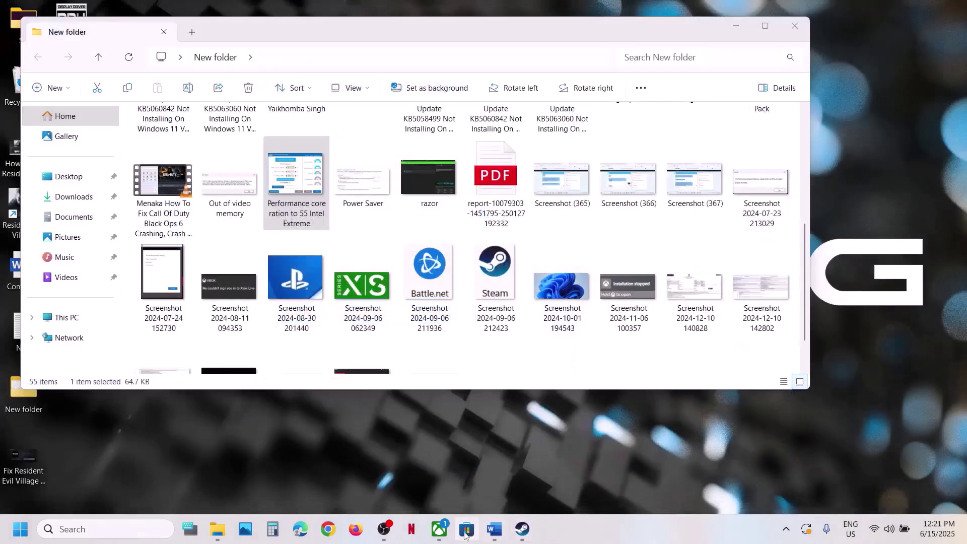
Switch to the Word notes, read Step 11 about updating Windows, and return to The Alters' library page in Steam.
{"action": "left_click", "coordinate": [522, 530]}
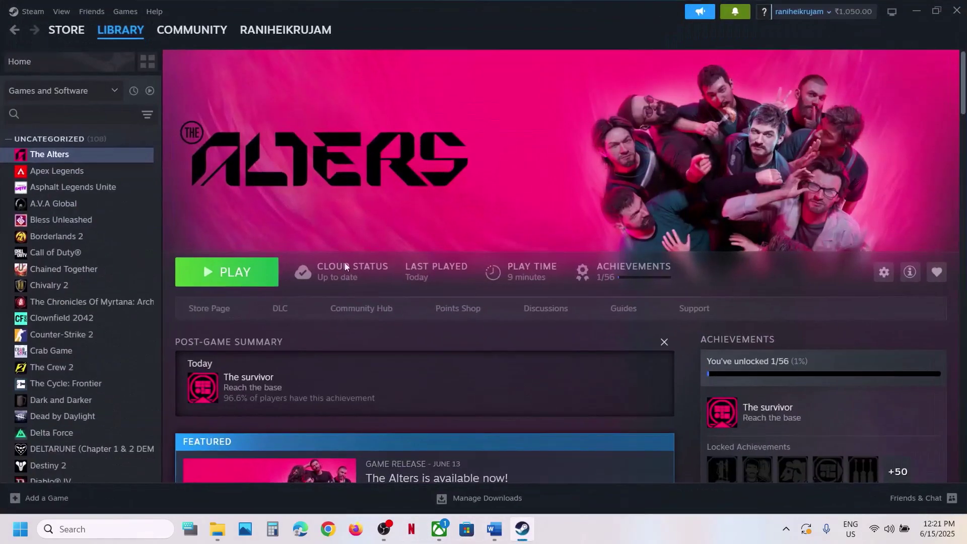
{"action": "left_click", "coordinate": [494, 537]}
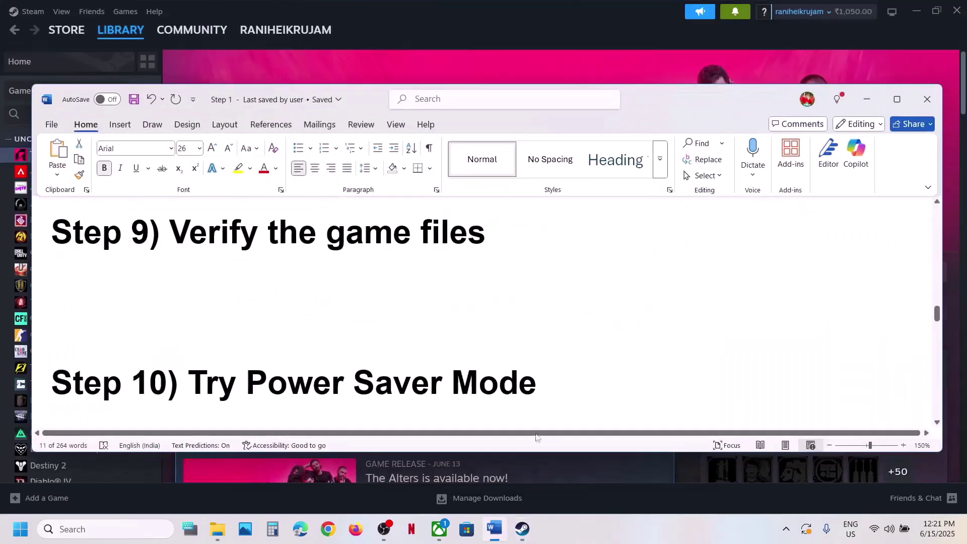
{"action": "scroll", "coordinate": [296, 324], "scroll_direction": "down", "scroll_amount": 3}
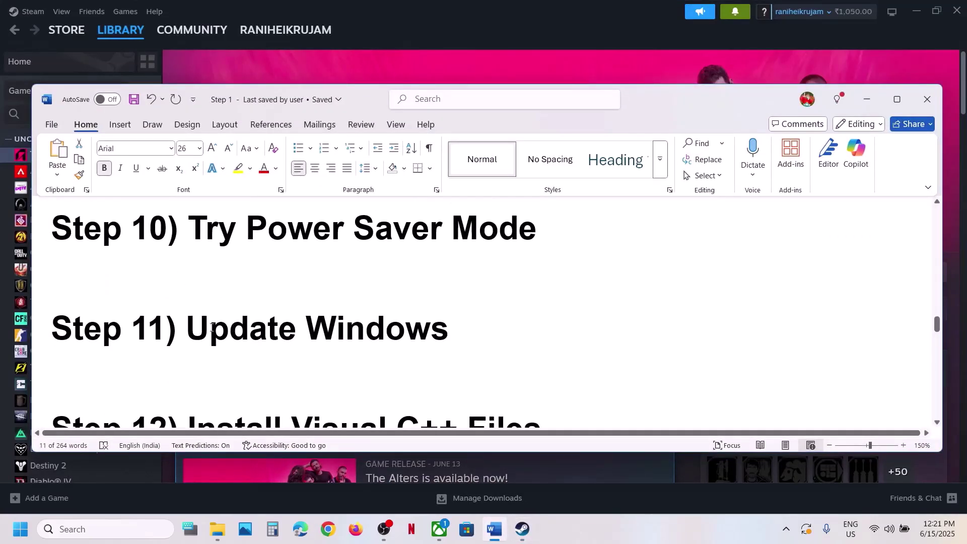
{"action": "left_click_drag", "start_coordinate": [296, 324], "coordinate": [477, 325]}
{"action": "left_click", "coordinate": [554, 64]}
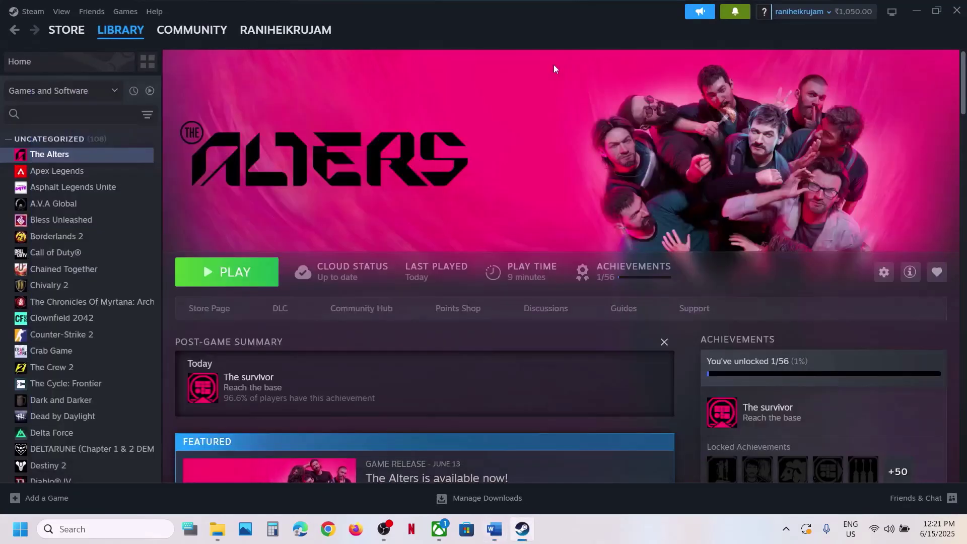
Check the Windows Update page in Settings for available updates and close the window.
{"action": "key", "text": "super+i"}
{"action": "left_click", "coordinate": [94, 415]}
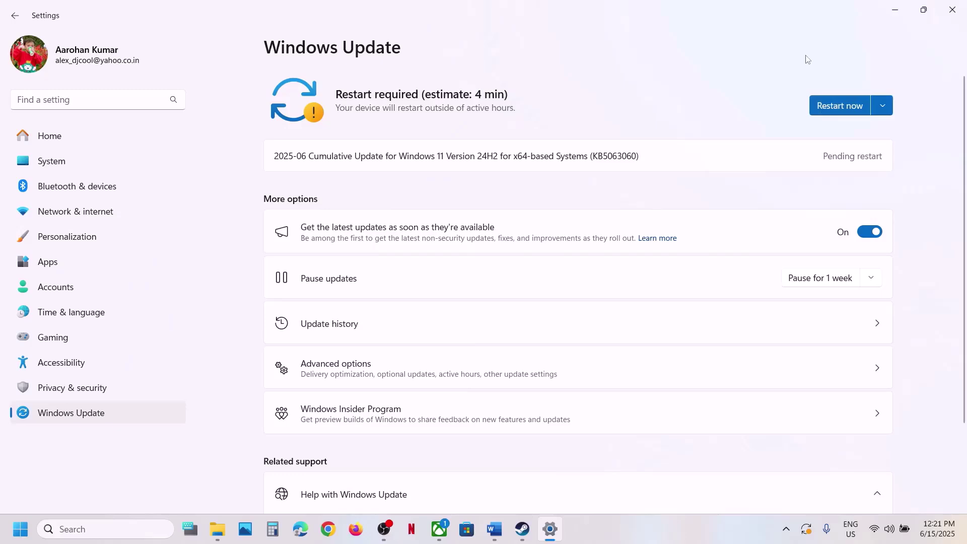
{"action": "left_click", "coordinate": [952, 10]}
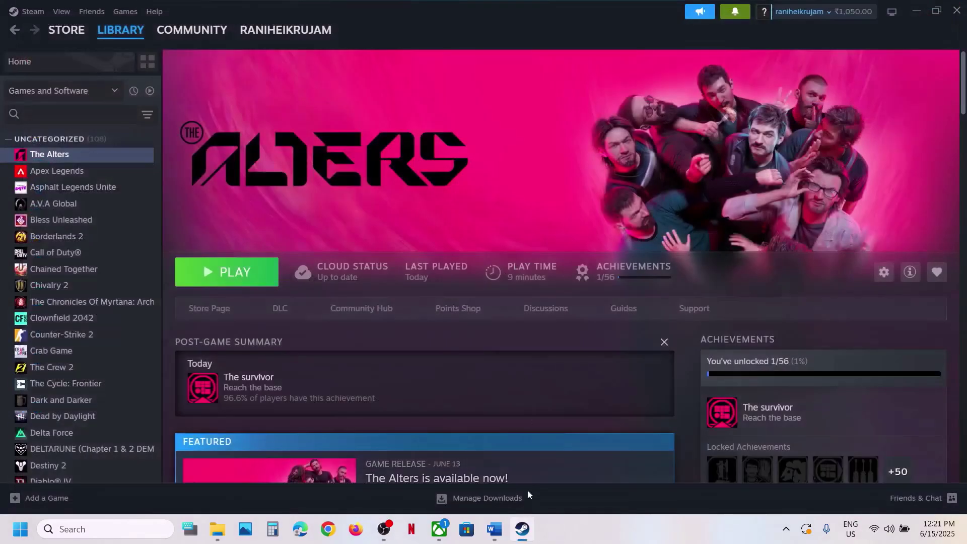
Copy the Visual C++ redistributable link from Step 12 of the Word notes and open it in Chrome.
{"action": "left_click", "coordinate": [494, 529]}
{"action": "scroll", "coordinate": [585, 352], "scroll_direction": "down", "scroll_amount": 3}
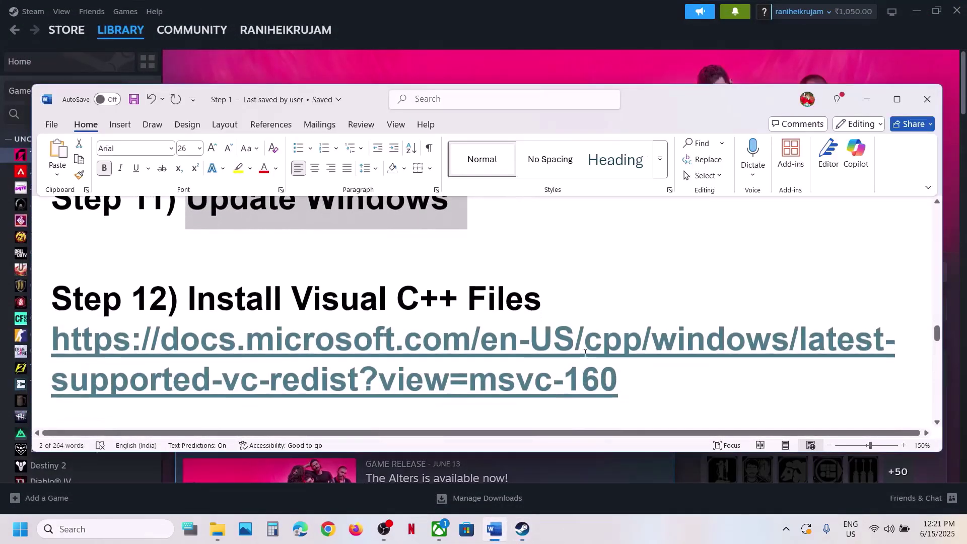
{"action": "left_click_drag", "start_coordinate": [622, 381], "coordinate": [43, 339]}
{"action": "key", "text": "ctrl+c"}
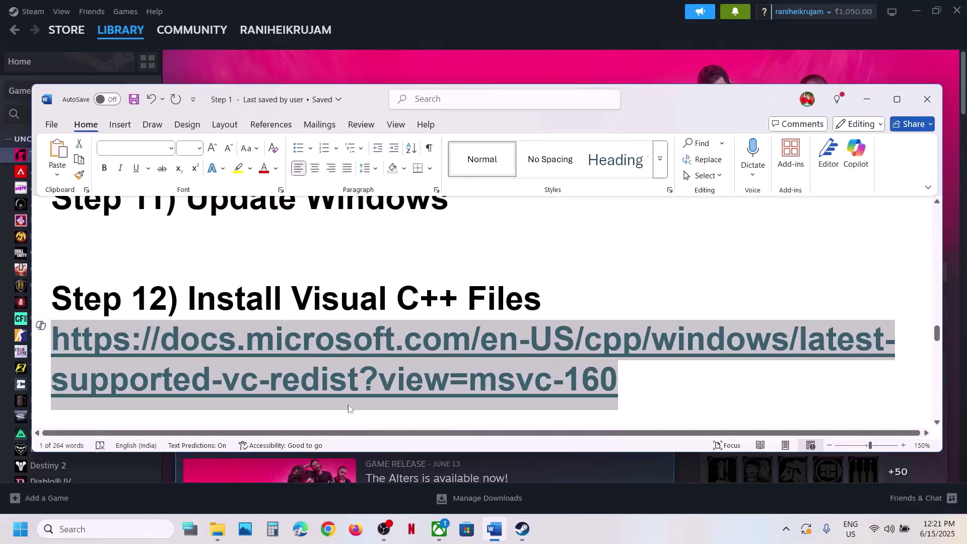
{"action": "left_click", "coordinate": [334, 532]}
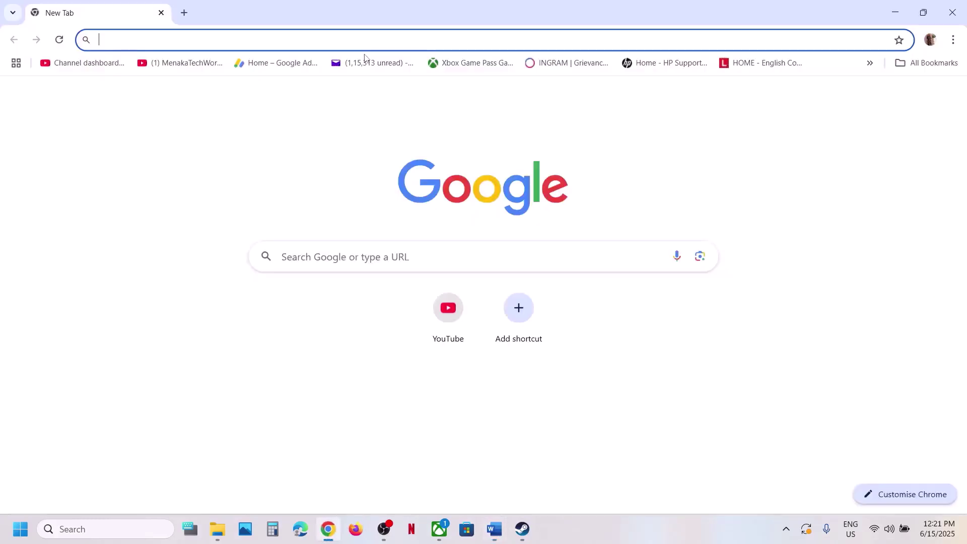
{"action": "key", "text": "ctrl+v"}
{"action": "key", "text": "Return"}
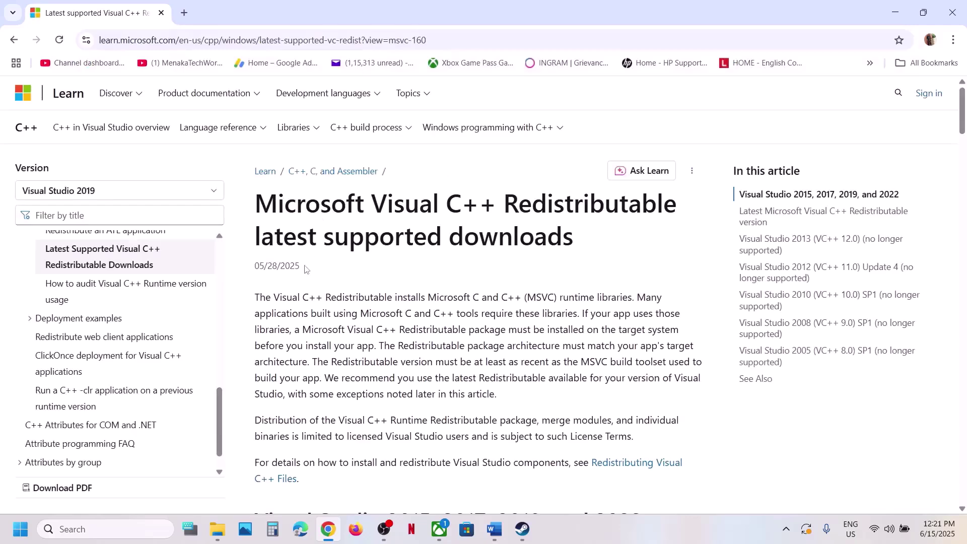
Examine the latest Microsoft Visual C++ Redistributable version section and its X86 and X64 download entries.
{"action": "scroll", "coordinate": [305, 269], "scroll_direction": "down", "scroll_amount": 9}
{"action": "left_click_drag", "start_coordinate": [283, 286], "coordinate": [519, 330]}
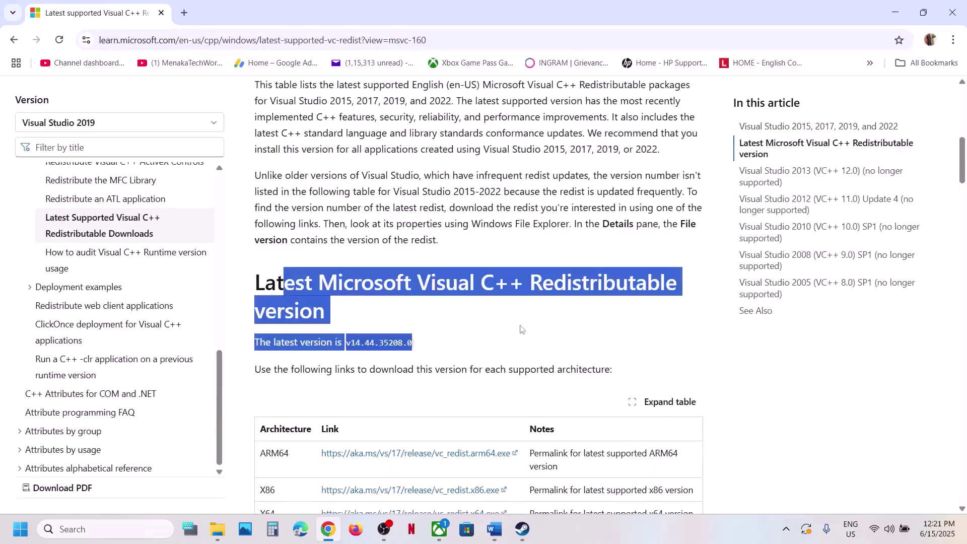
{"action": "scroll", "coordinate": [299, 305], "scroll_direction": "up", "scroll_amount": 2}
{"action": "scroll", "coordinate": [298, 306], "scroll_direction": "down", "scroll_amount": 6}
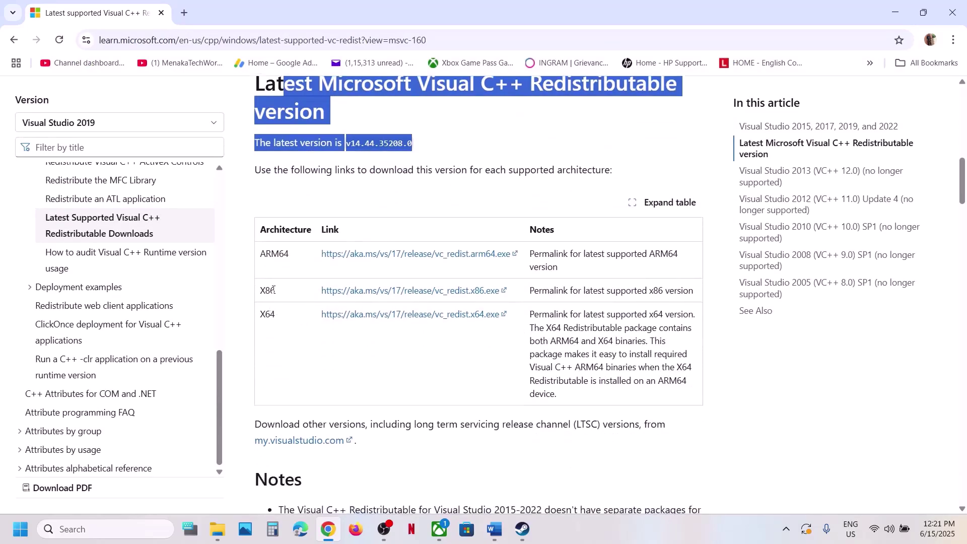
{"action": "left_click", "coordinate": [273, 289]}
{"action": "double_click", "coordinate": [268, 296]}
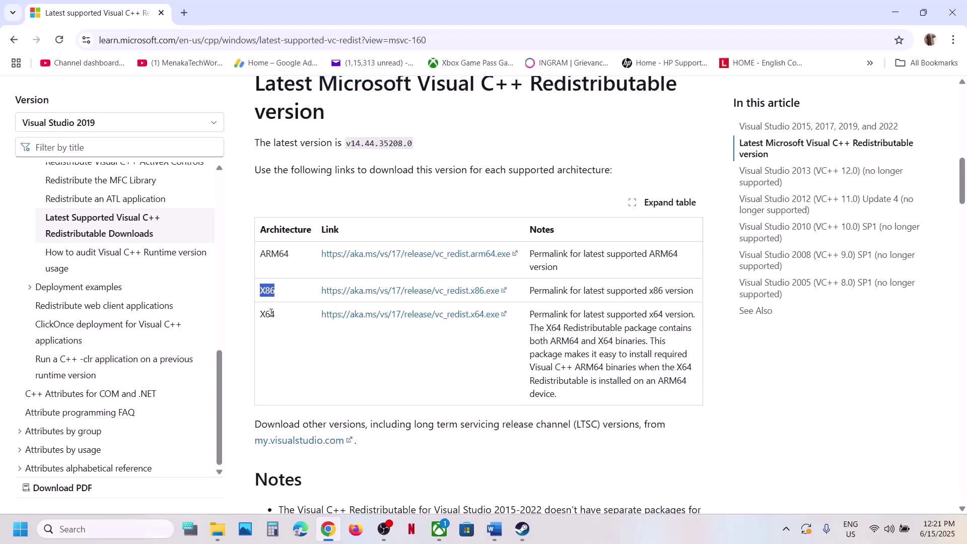
{"action": "double_click", "coordinate": [271, 313]}
{"action": "double_click", "coordinate": [269, 288]}
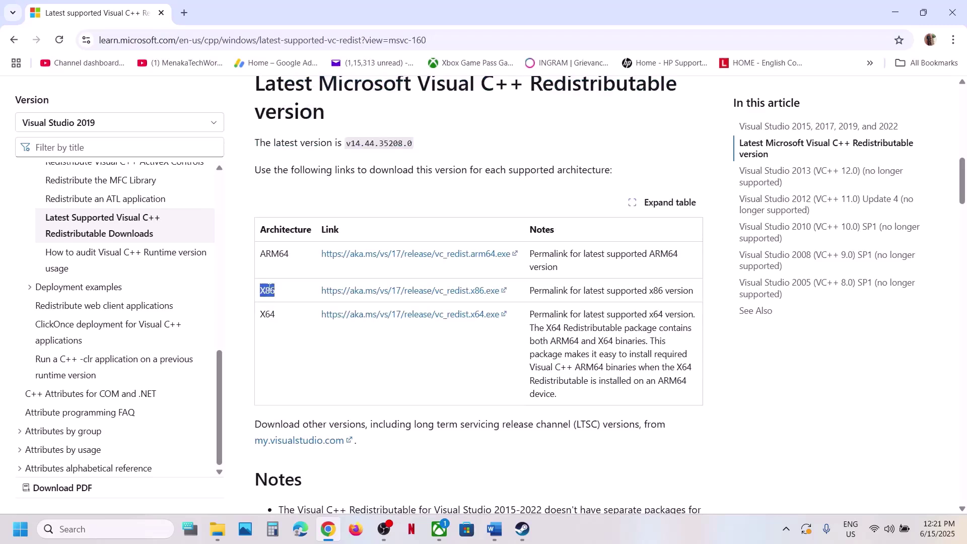
Download the X86 Visual C++ 2015-2022 Redistributable, run its Repair, and allow it to make changes to the device.
{"action": "left_click", "coordinate": [402, 291]}
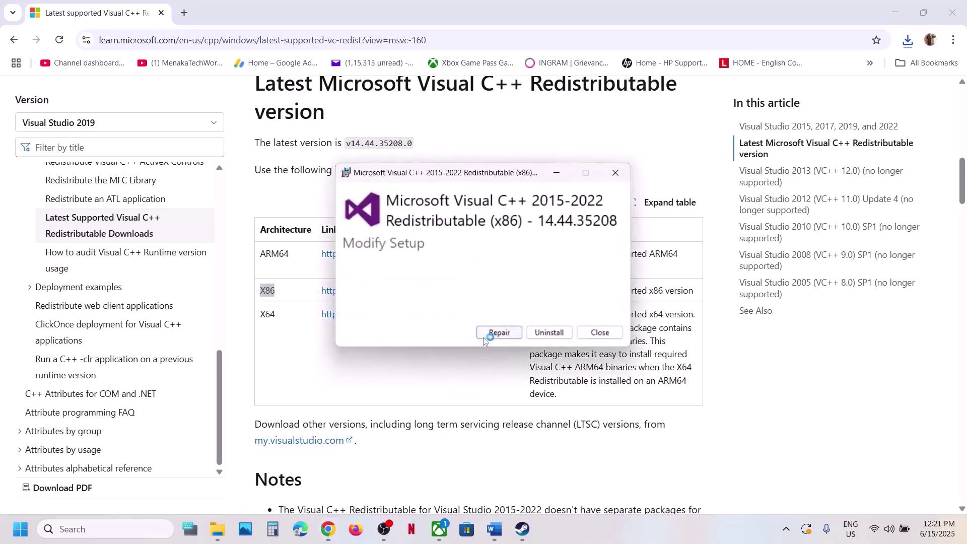
{"action": "left_click", "coordinate": [494, 333]}
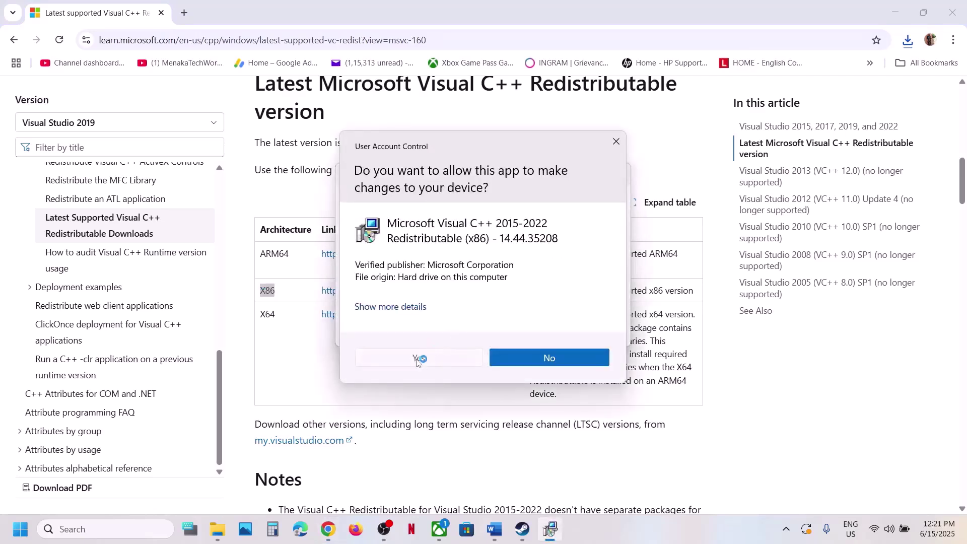
{"action": "left_click", "coordinate": [420, 358]}
Download and repair the X64 Visual C++ 2015-2022 Redistributable, and close both the X64 and X86 setup windows.
{"action": "double_click", "coordinate": [268, 314]}
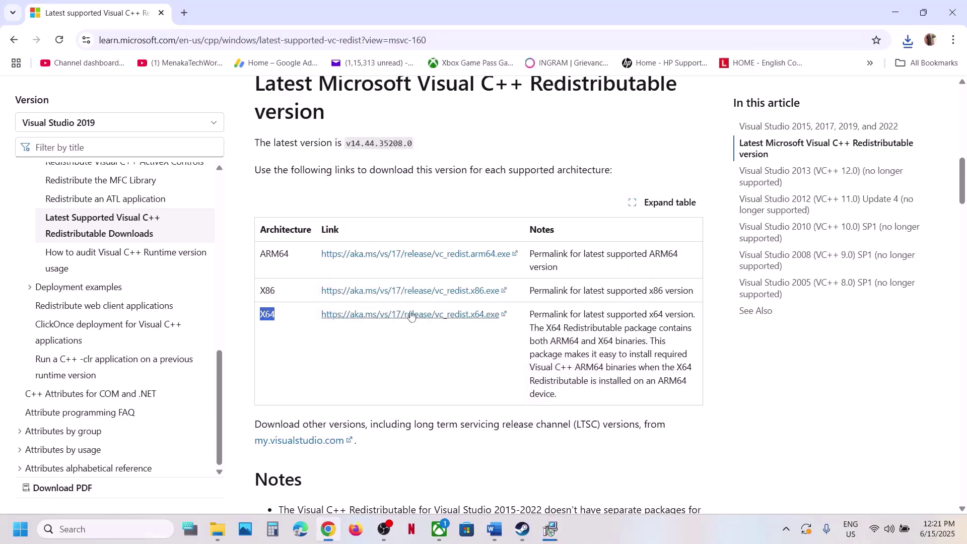
{"action": "left_click", "coordinate": [908, 40]}
{"action": "left_click", "coordinate": [795, 97]}
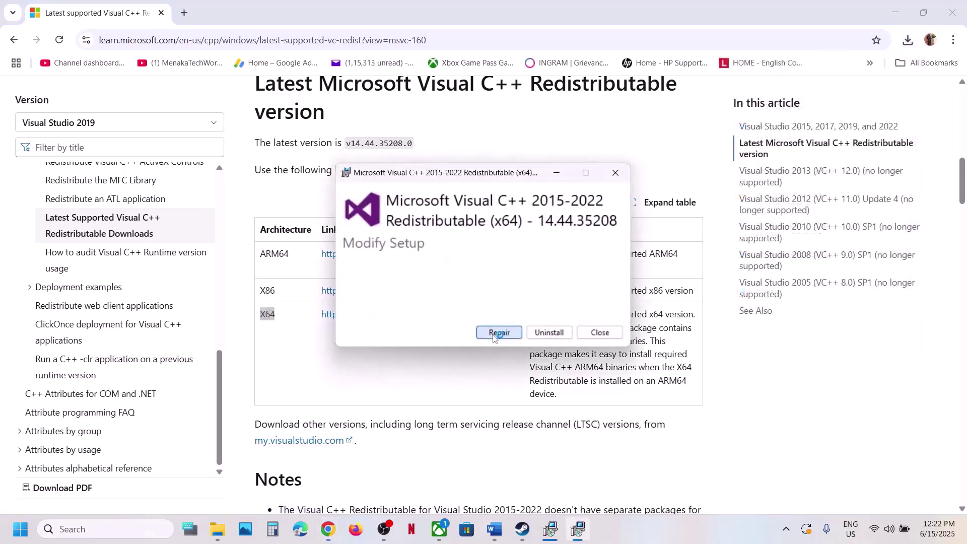
{"action": "left_click", "coordinate": [497, 330]}
{"action": "left_click", "coordinate": [419, 358]}
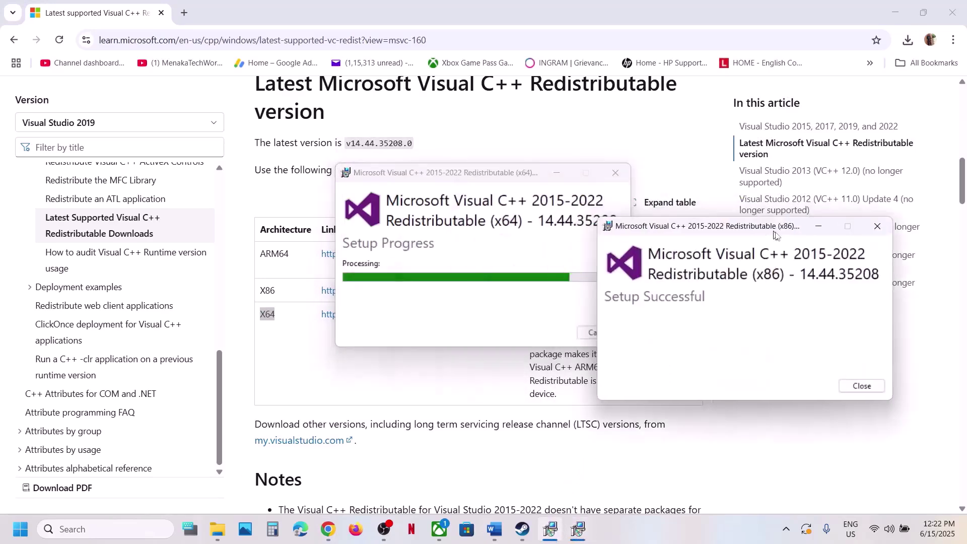
{"action": "left_click", "coordinate": [516, 267]}
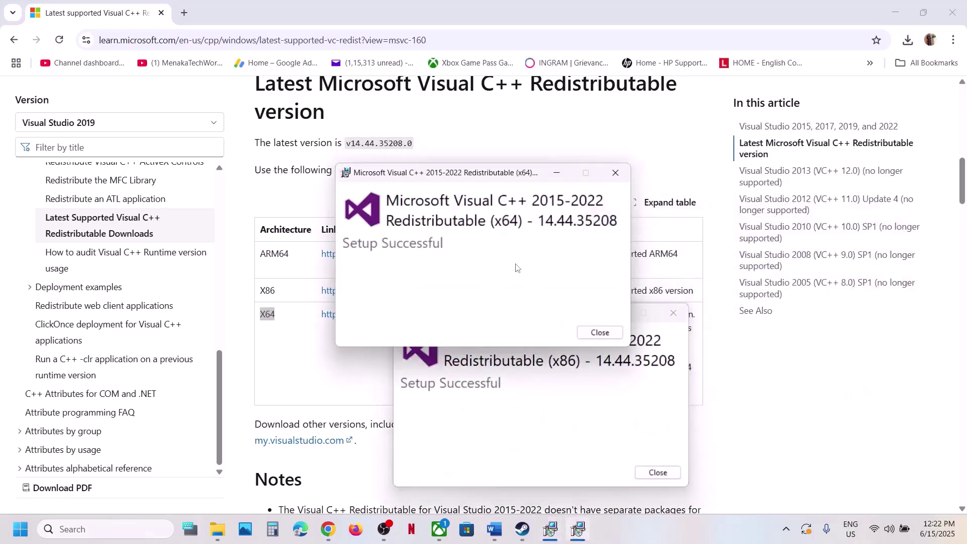
{"action": "left_click", "coordinate": [600, 331]}
{"action": "left_click", "coordinate": [658, 473]}
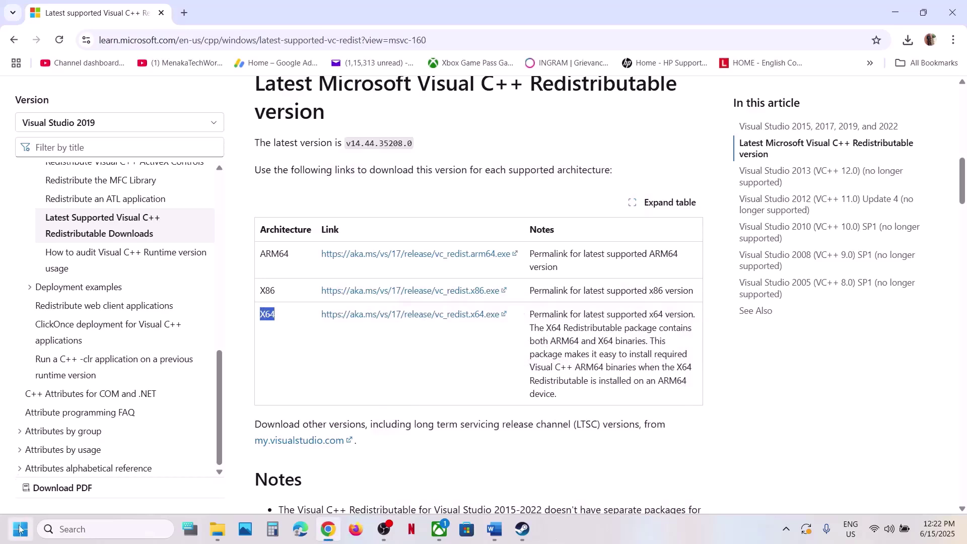
View the computer's power options, including Restart, and dismiss them without choosing one.
{"action": "left_click", "coordinate": [20, 529]}
{"action": "left_click", "coordinate": [373, 486]}
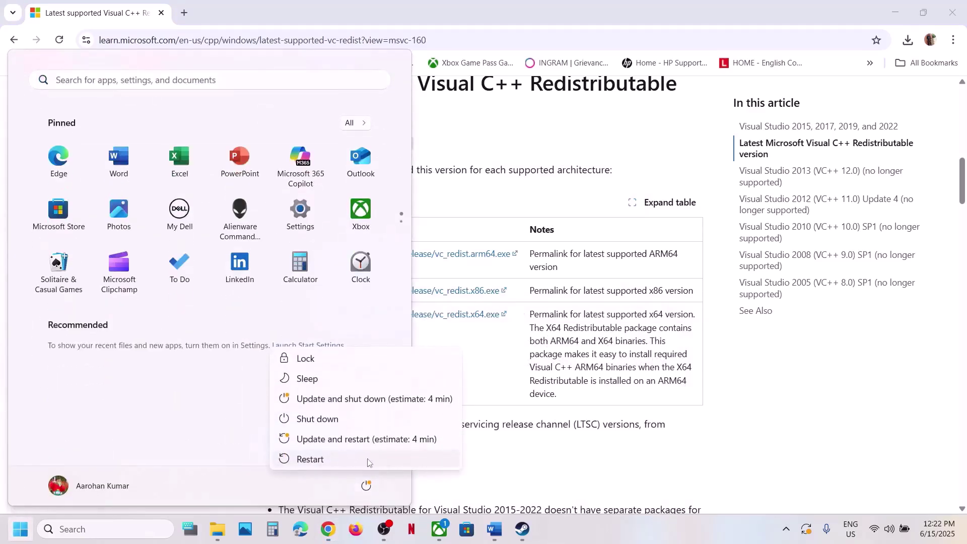
{"action": "left_click", "coordinate": [533, 467]}
Switch through Steam back to the Word notes and read Step 13 about increasing the virtual memory.
{"action": "left_click", "coordinate": [522, 529]}
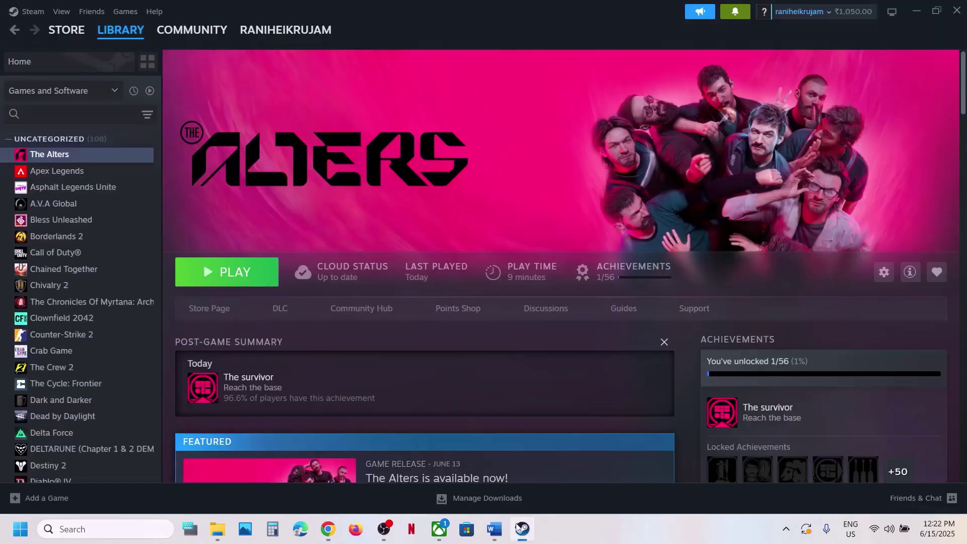
{"action": "left_click", "coordinate": [494, 529]}
{"action": "scroll", "coordinate": [384, 316], "scroll_direction": "down", "scroll_amount": 3}
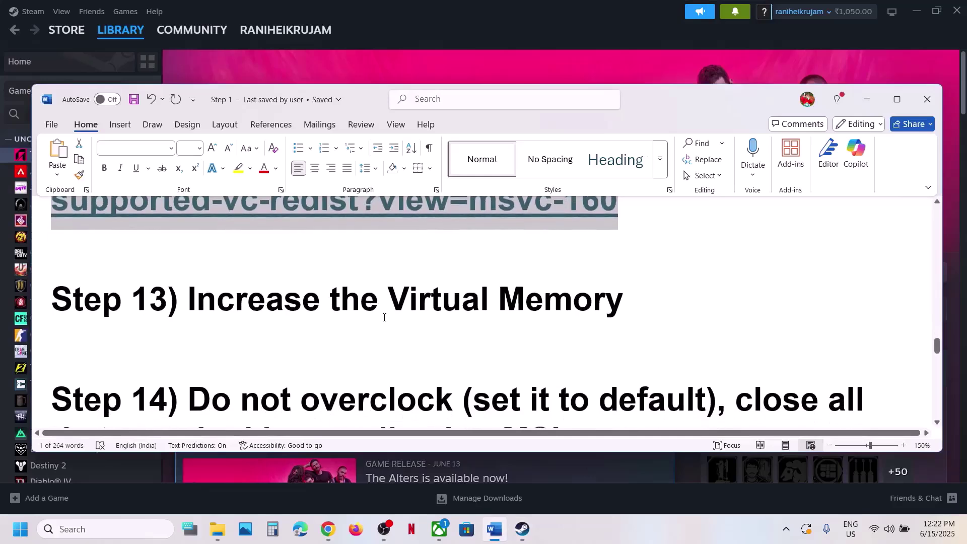
{"action": "scroll", "coordinate": [487, 317], "scroll_direction": "down", "scroll_amount": 1, "text": "ctrl"}
{"action": "left_click", "coordinate": [549, 62]}
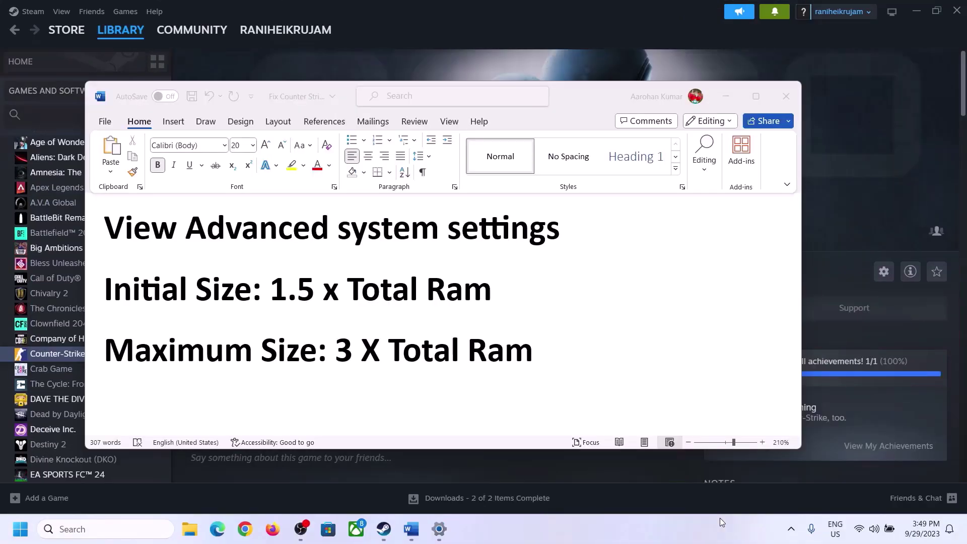
Find View Advanced system settings through Windows search using the text copied from the notes, and open the Performance settings.
{"action": "left_click_drag", "start_coordinate": [115, 231], "coordinate": [528, 246]}
{"action": "key", "text": "ctrl+c"}
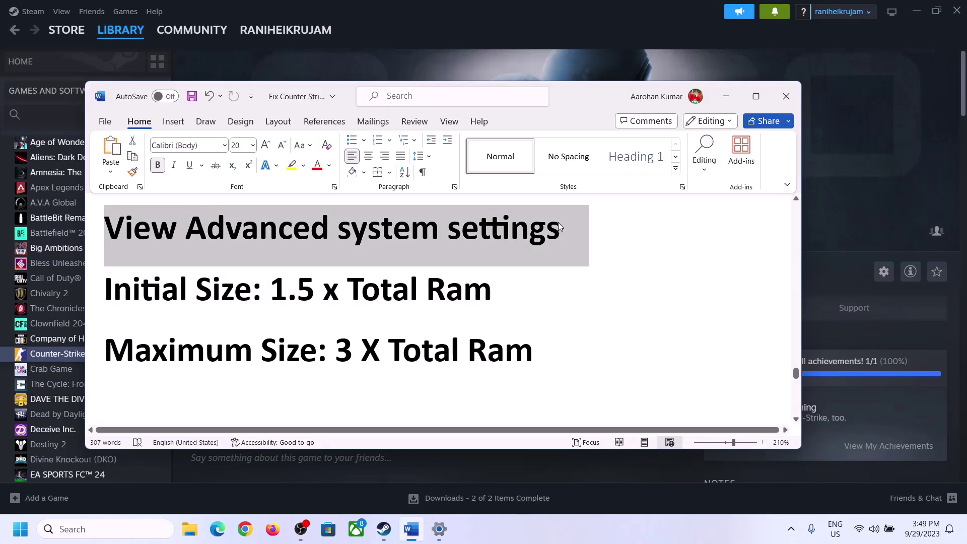
{"action": "left_click", "coordinate": [101, 529]}
{"action": "key", "text": "ctrl+v"}
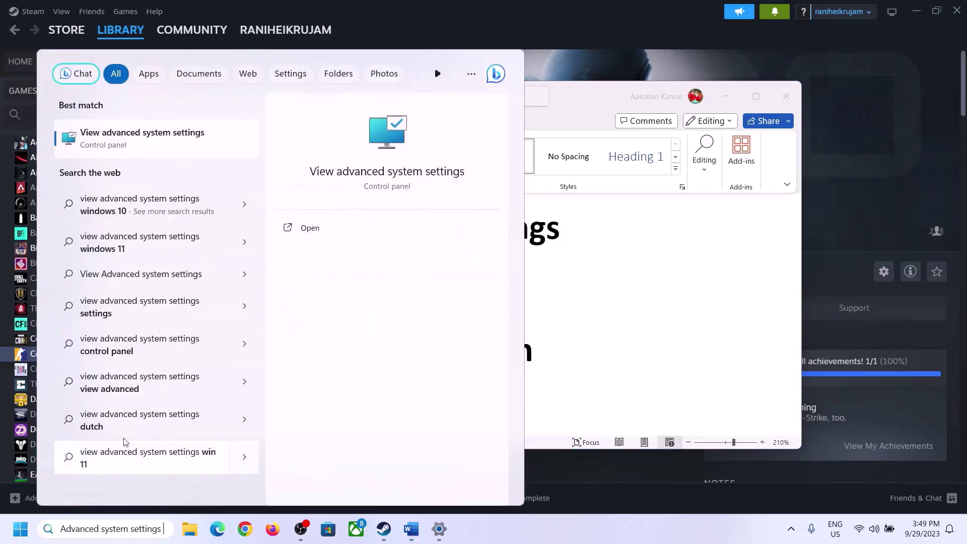
{"action": "left_click", "coordinate": [136, 147]}
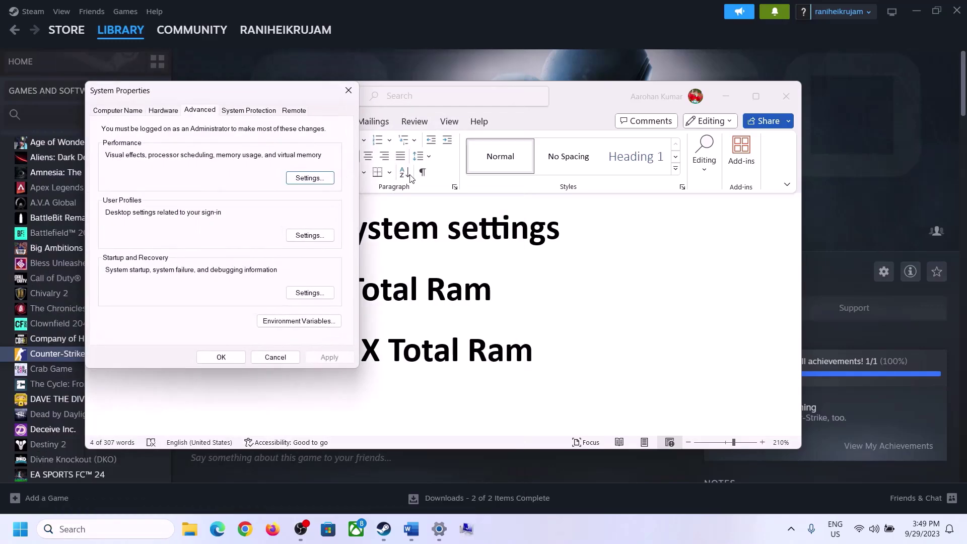
{"action": "left_click_drag", "start_coordinate": [201, 95], "coordinate": [433, 175]}
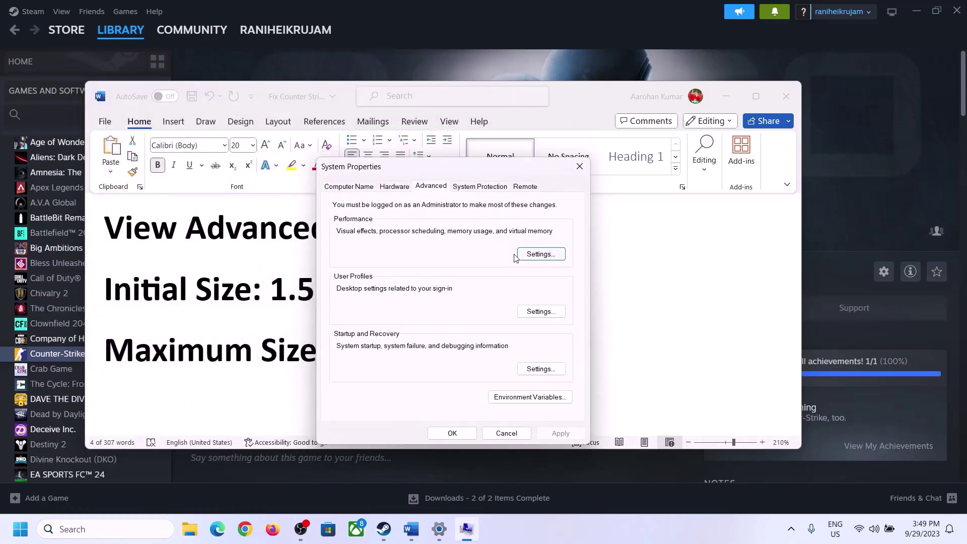
{"action": "left_click", "coordinate": [541, 254]}
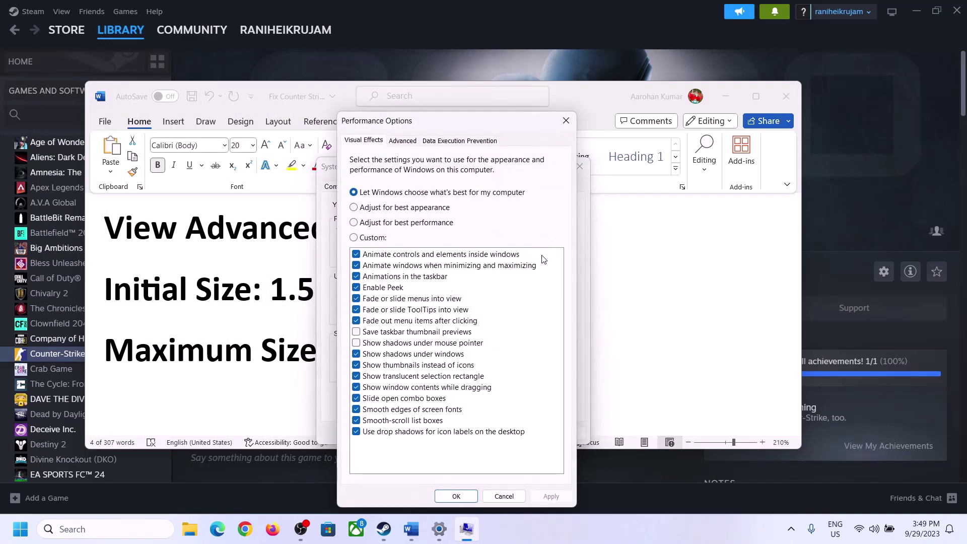